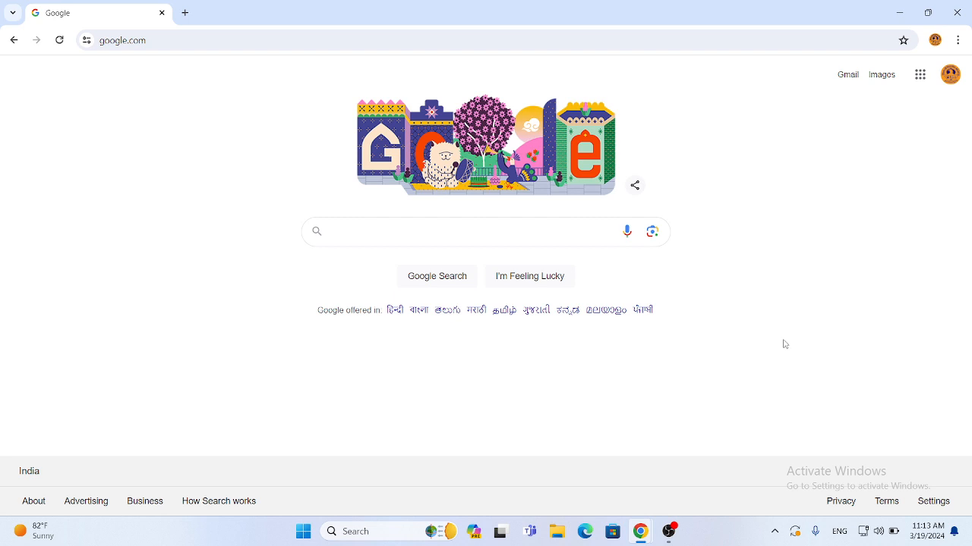
Step: Search Google for unishivaji.ac.in and open the Shivaji University, Kolhapur homepage result
{"action": "left_click", "coordinate": [388, 232]}
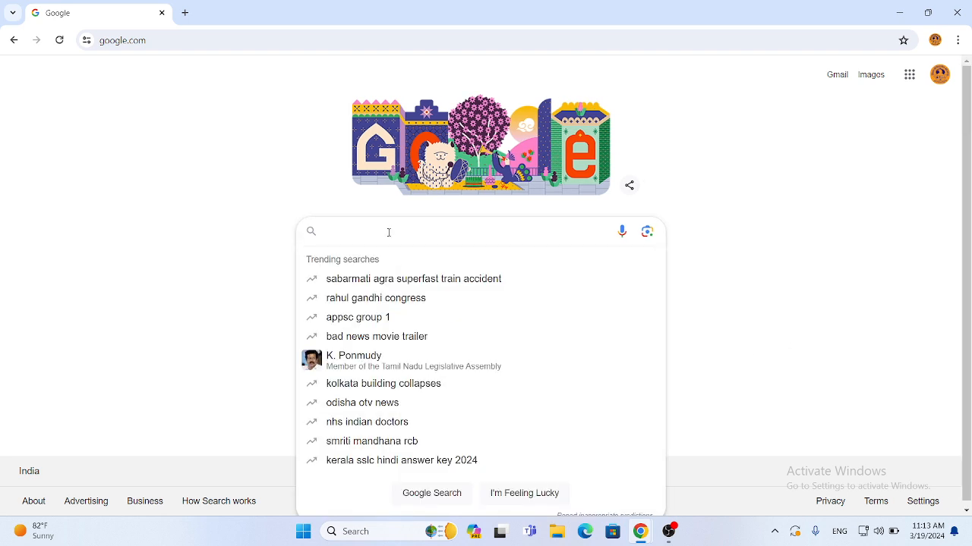
{"action": "type", "text": "unishivaj"}
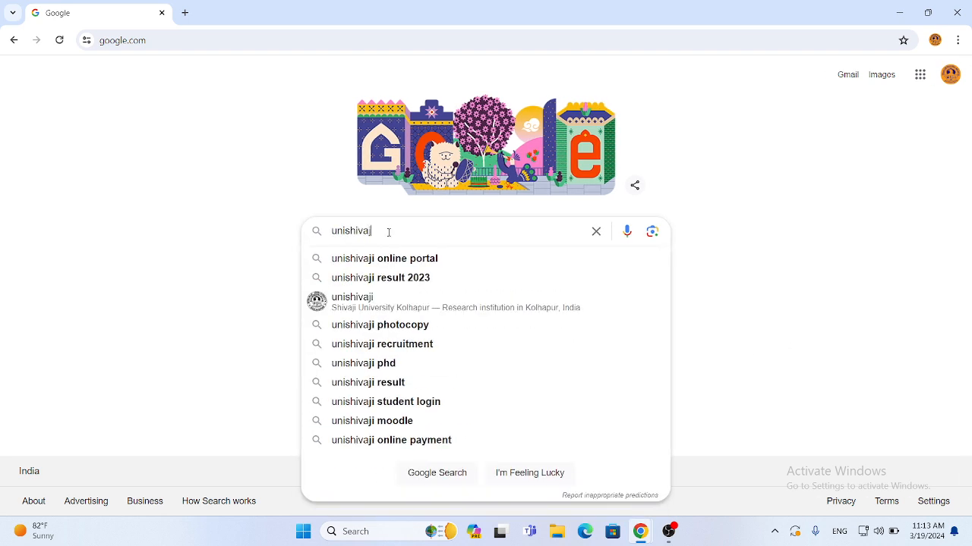
{"action": "type", "text": "i.ac.in"}
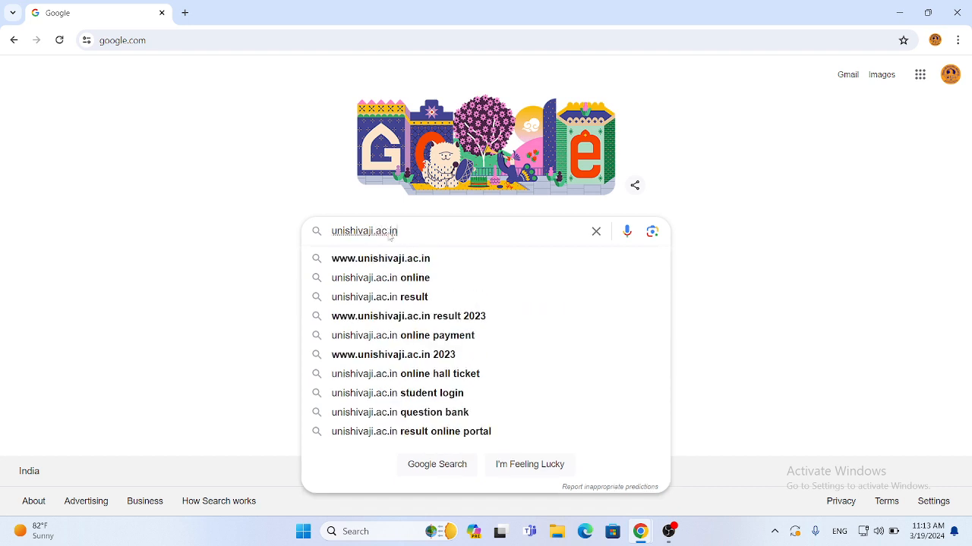
{"action": "key", "text": "Return"}
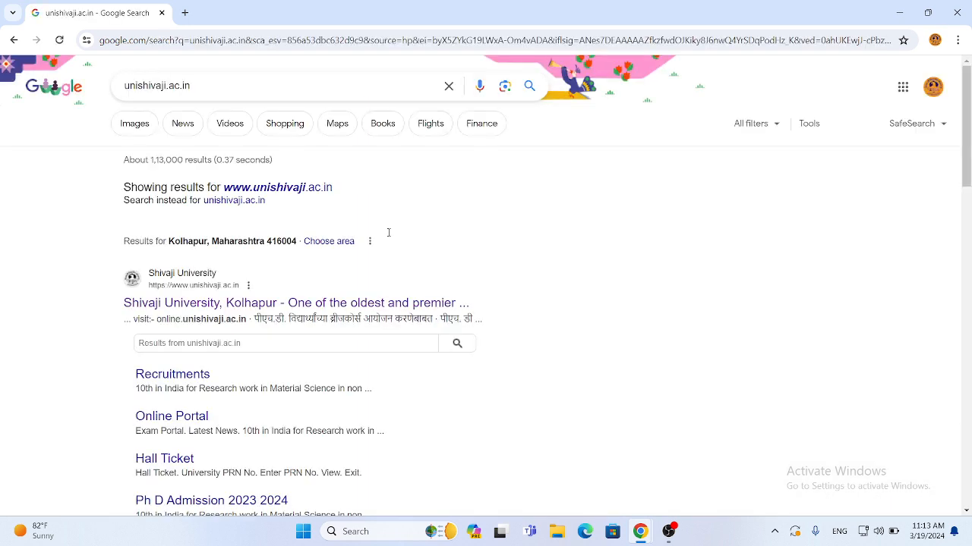
{"action": "left_click", "coordinate": [264, 304]}
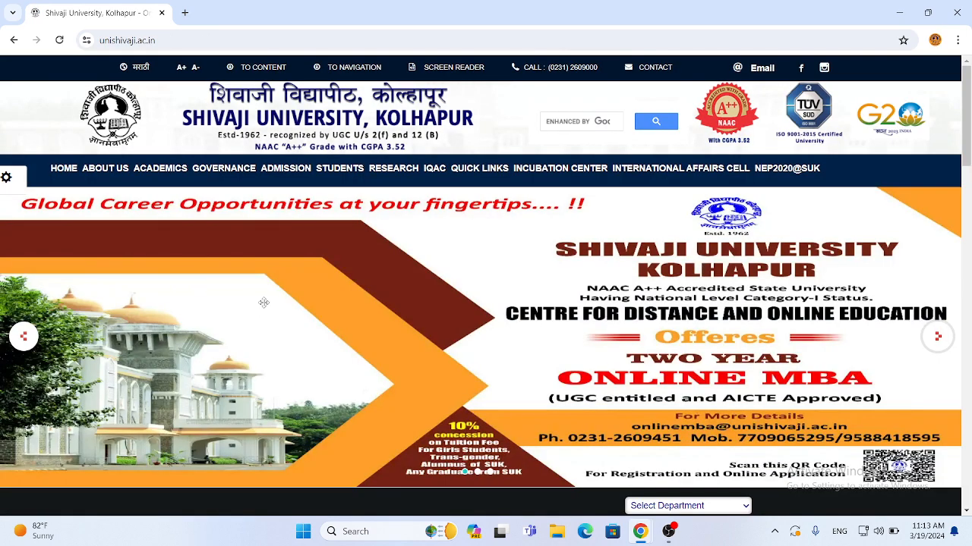
Step: Browse the homepage, return to the top, and reveal the ADMISSION list with PG Admission 2024 2025
{"action": "scroll", "coordinate": [263, 303], "scroll_direction": "down", "scroll_amount": 3}
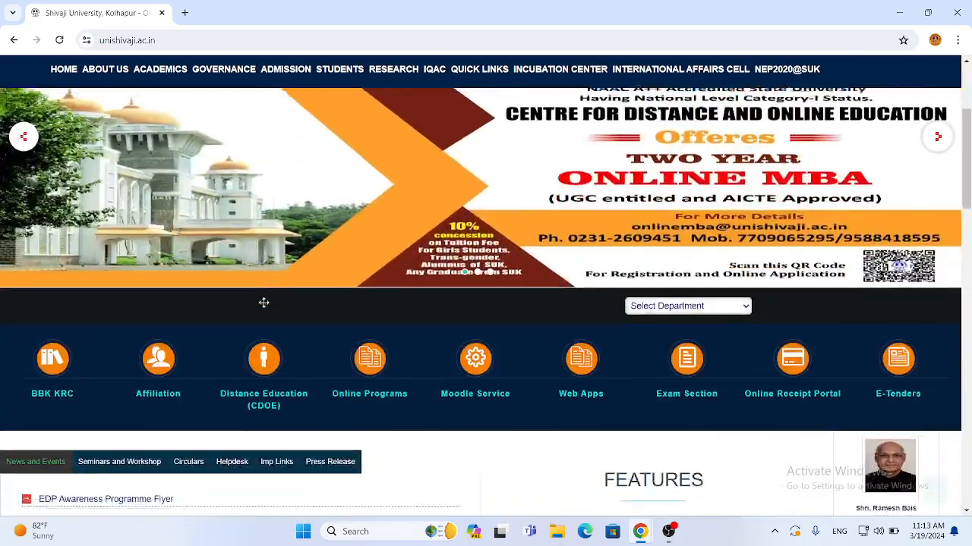
{"action": "scroll", "coordinate": [264, 303], "scroll_direction": "down", "scroll_amount": 8}
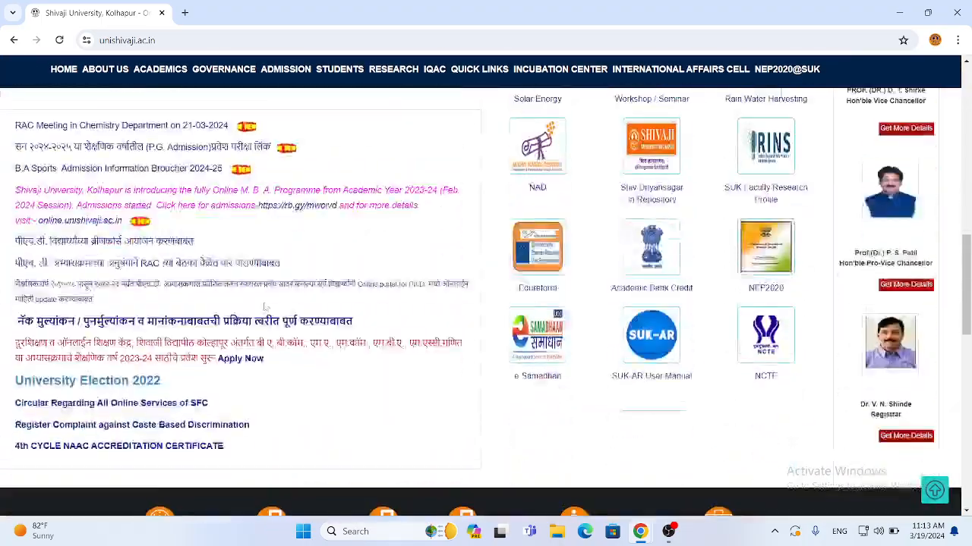
{"action": "scroll", "coordinate": [264, 307], "scroll_direction": "down", "scroll_amount": 4}
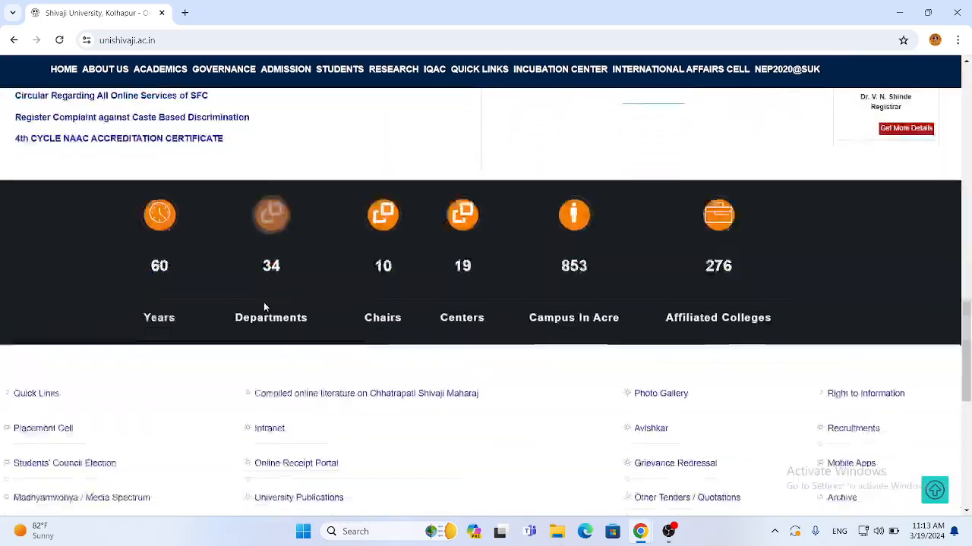
{"action": "scroll", "coordinate": [264, 307], "scroll_direction": "down", "scroll_amount": 6}
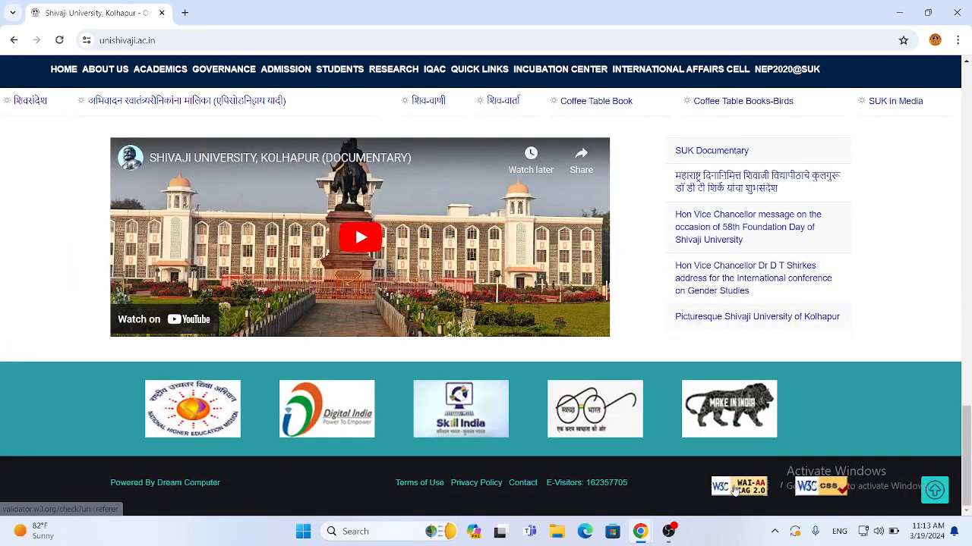
{"action": "left_click", "coordinate": [935, 493]}
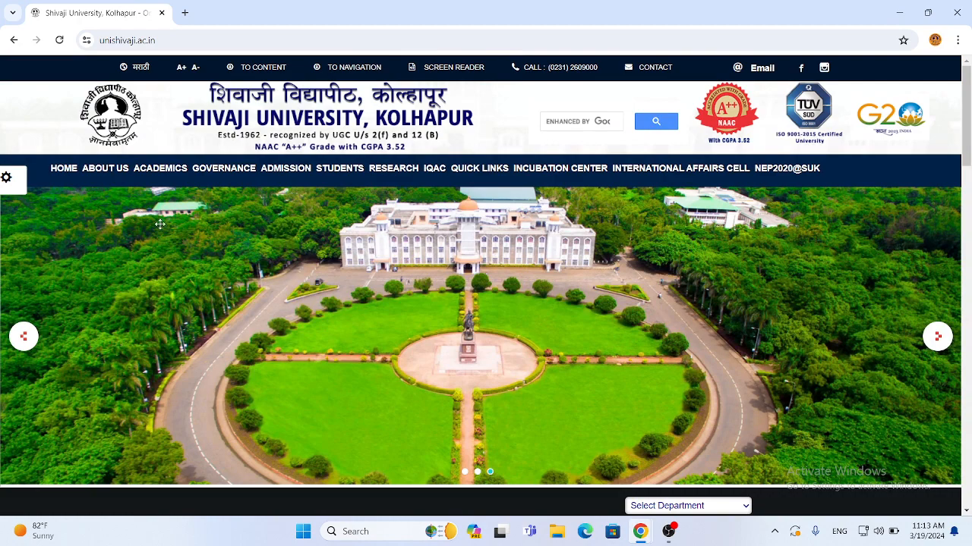
{"action": "mouse_move", "coordinate": [288, 181]}
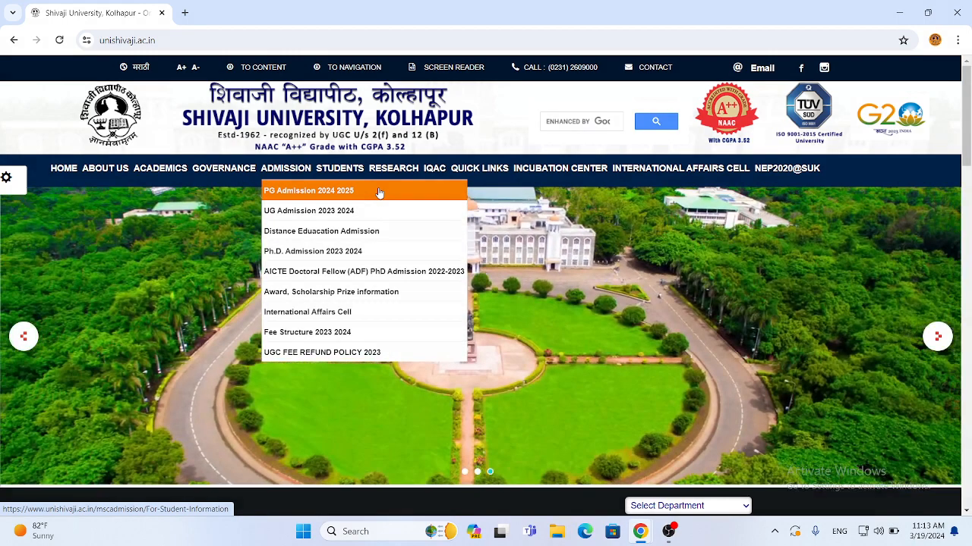
Step: Open PG Admission 2024 2025, review its notices, and follow the apply link to Student Login
{"action": "left_click", "coordinate": [379, 192]}
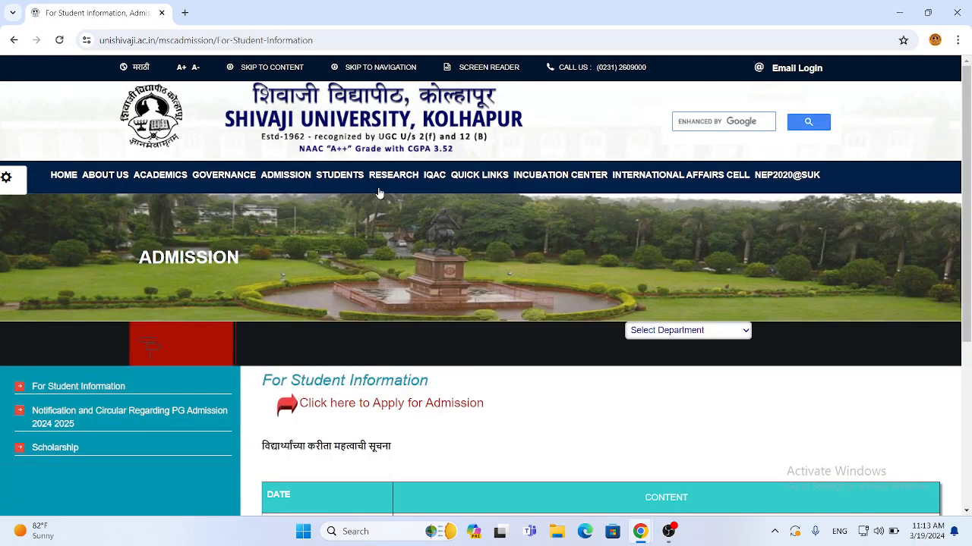
{"action": "scroll", "coordinate": [378, 192], "scroll_direction": "down", "scroll_amount": 2}
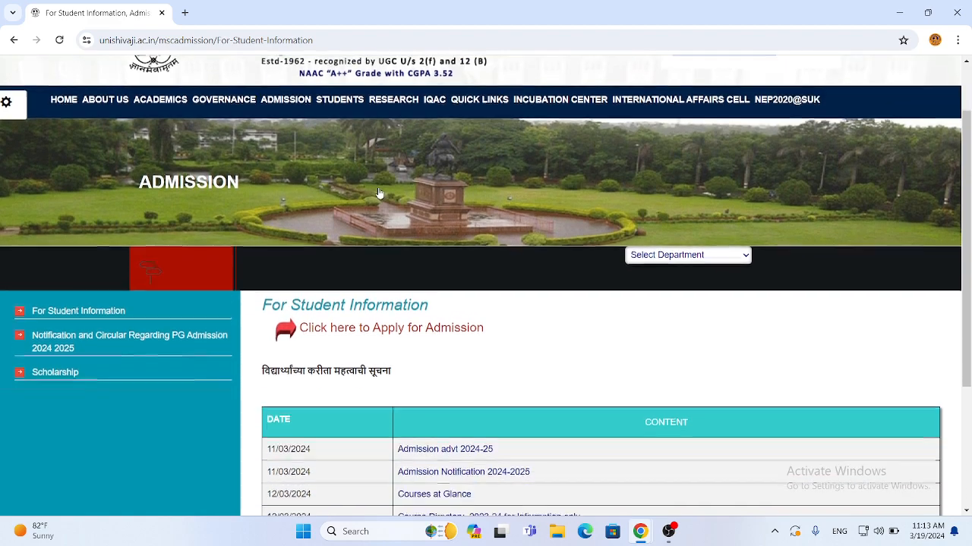
{"action": "scroll", "coordinate": [379, 192], "scroll_direction": "up", "scroll_amount": 1}
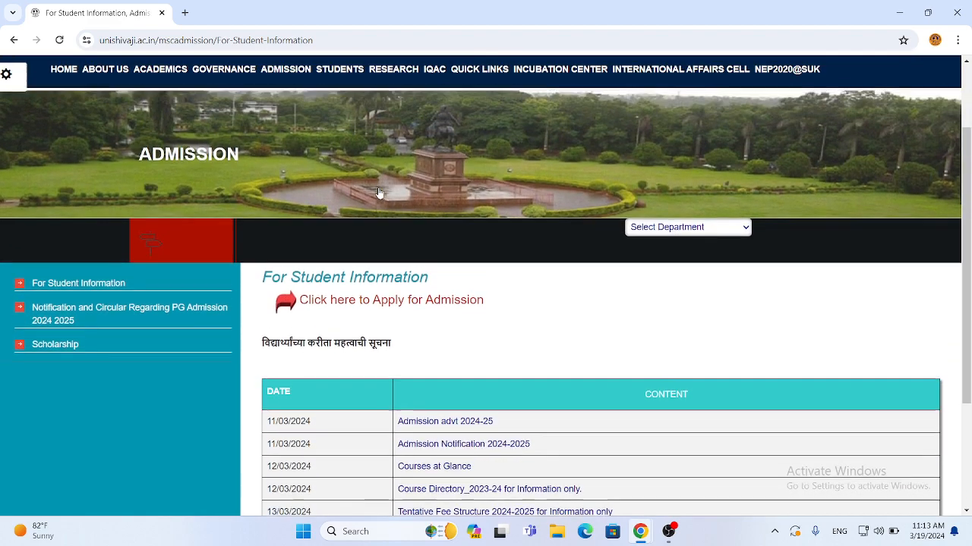
{"action": "scroll", "coordinate": [379, 192], "scroll_direction": "down", "scroll_amount": 2}
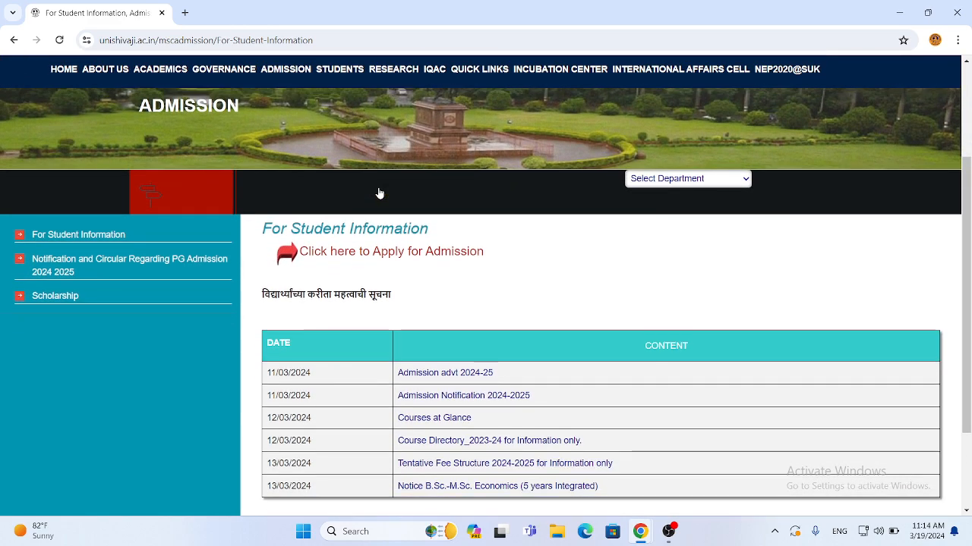
{"action": "scroll", "coordinate": [379, 194], "scroll_direction": "up", "scroll_amount": 1}
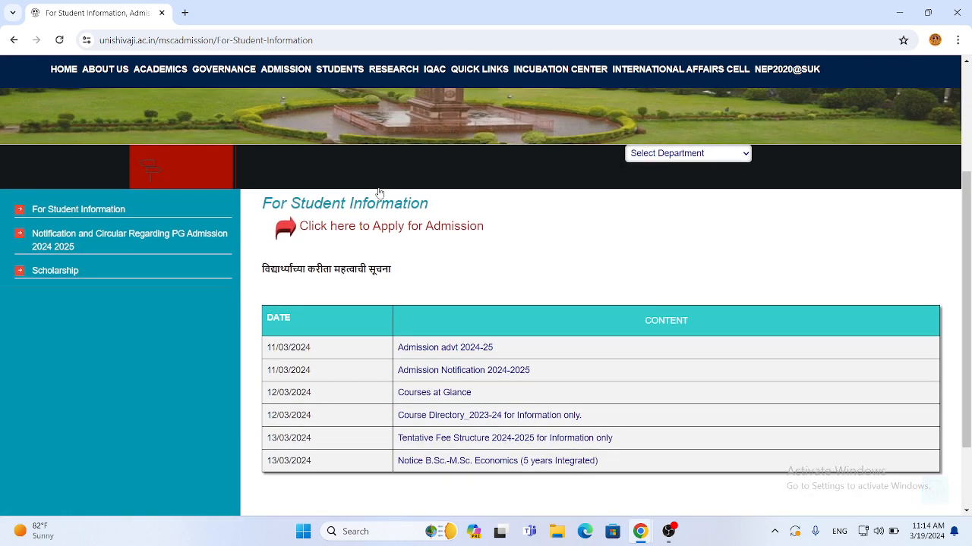
{"action": "left_click", "coordinate": [354, 233]}
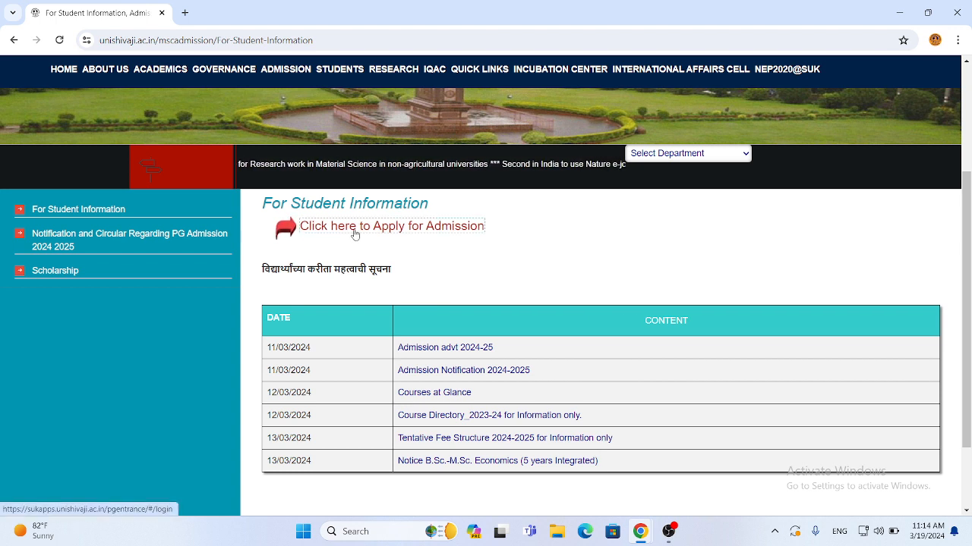
{"action": "left_click", "coordinate": [374, 227]}
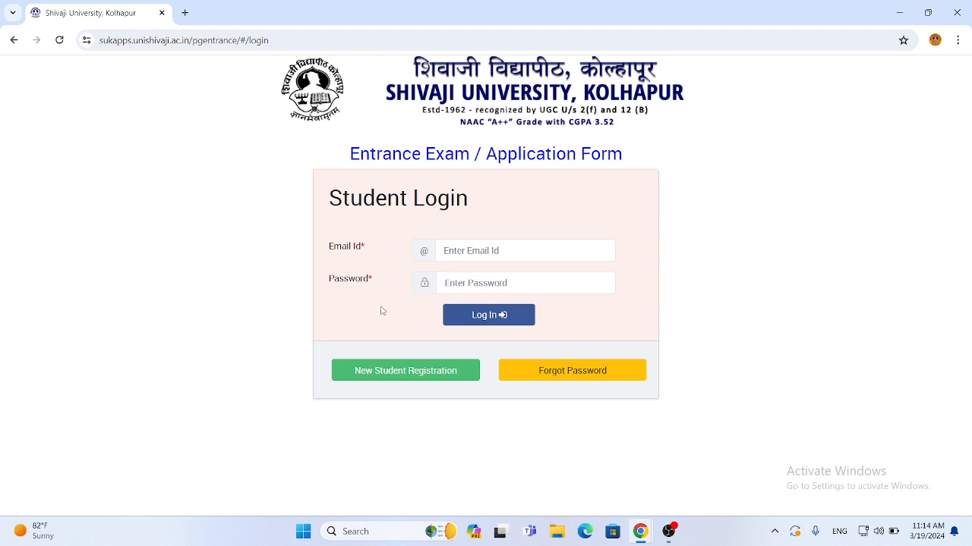
Step: Start a New Student Registration from the Student Login page
{"action": "left_click", "coordinate": [391, 372]}
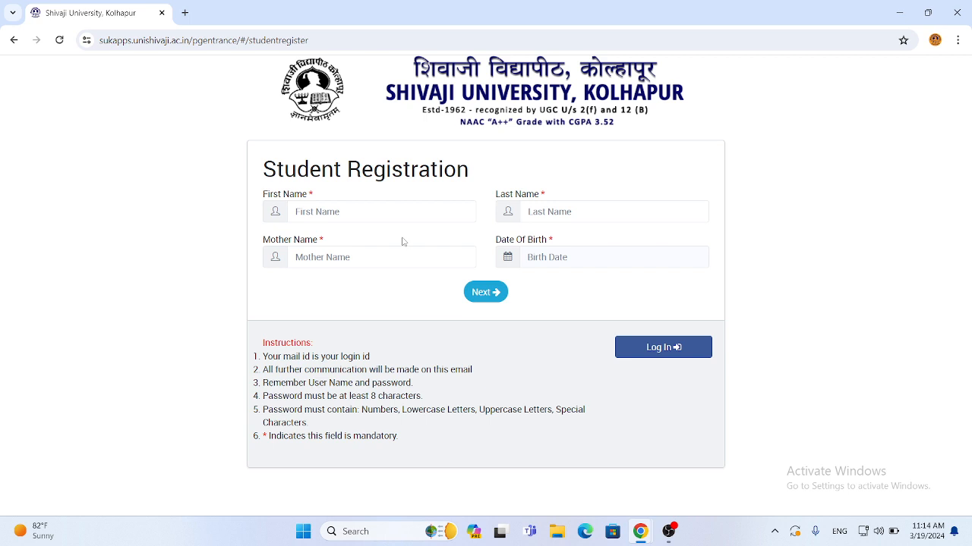
Step: Fill in the applicant's first name, last name and mother's name
{"action": "left_click", "coordinate": [347, 213]}
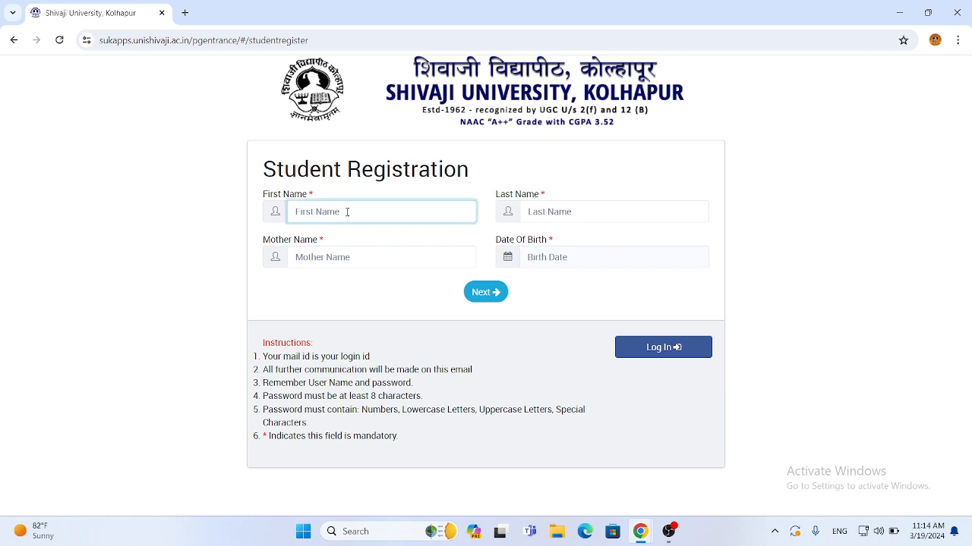
{"action": "key", "text": "Tab"}
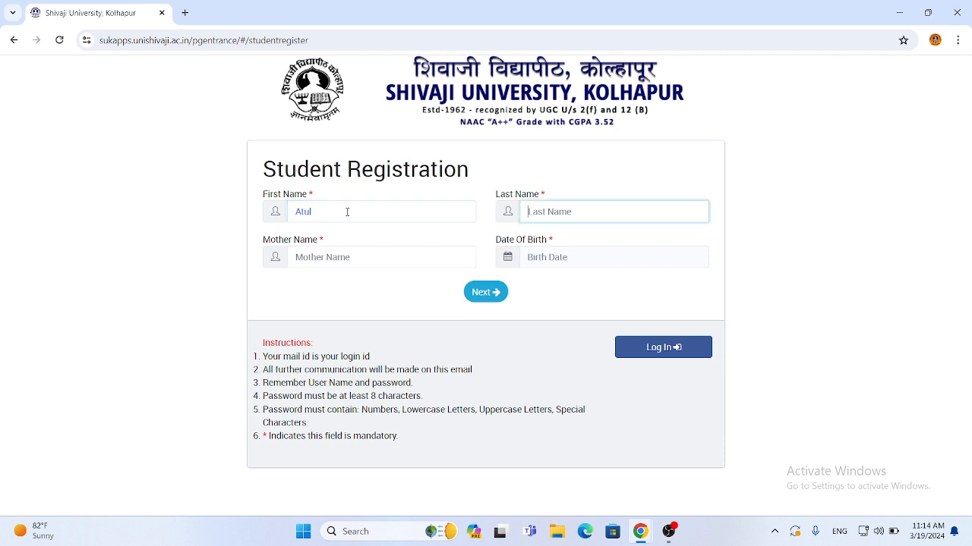
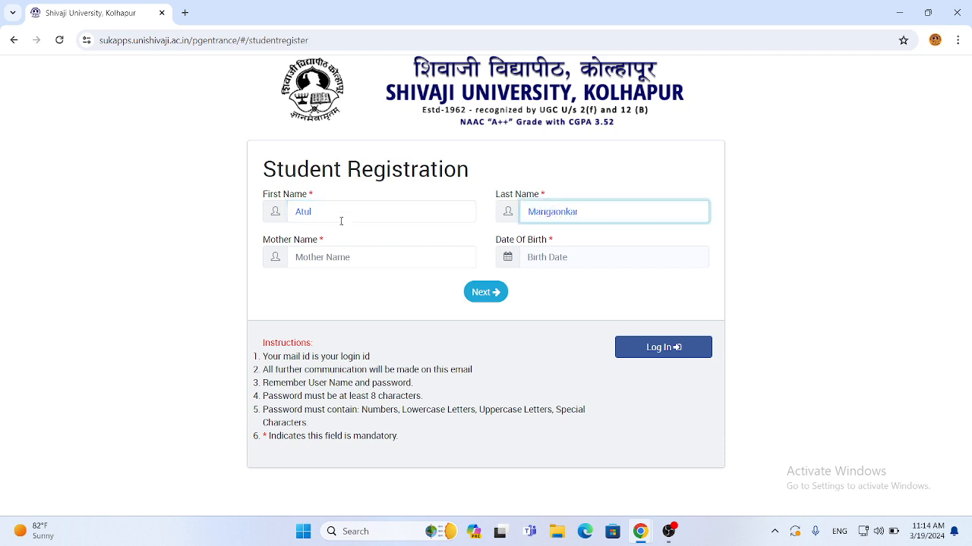
{"action": "left_click", "coordinate": [320, 257]}
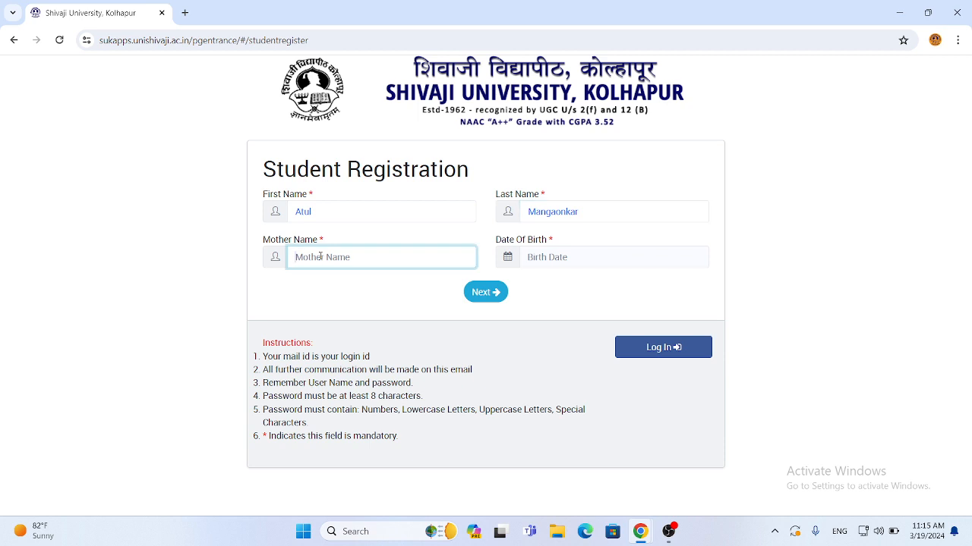
{"action": "left_click", "coordinate": [551, 259]}
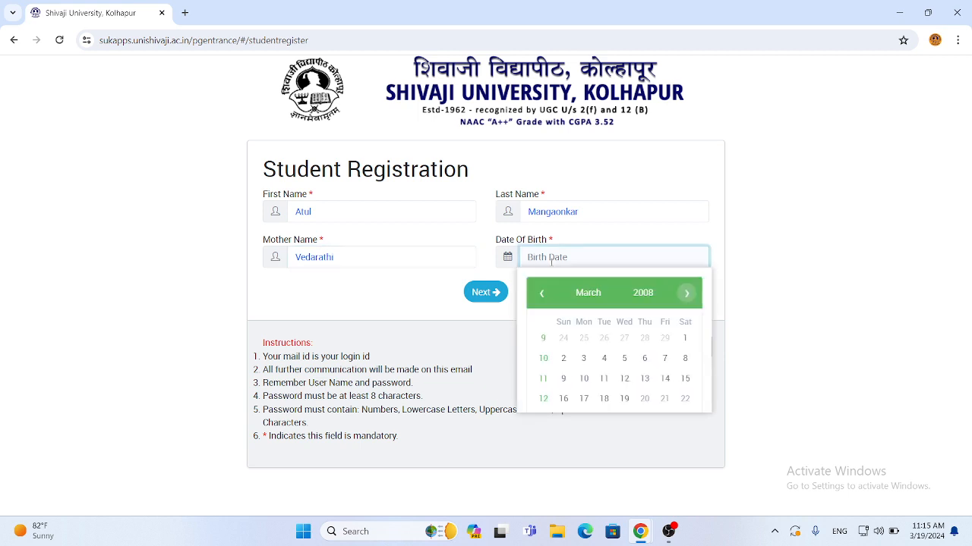
{"action": "left_click", "coordinate": [644, 293]}
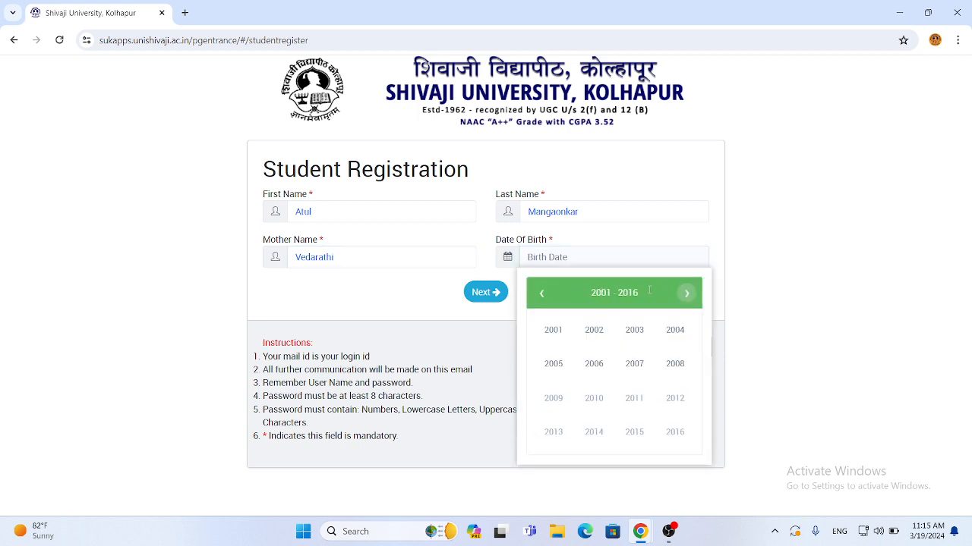
{"action": "left_click", "coordinate": [540, 293]}
{"action": "left_click", "coordinate": [540, 293]}
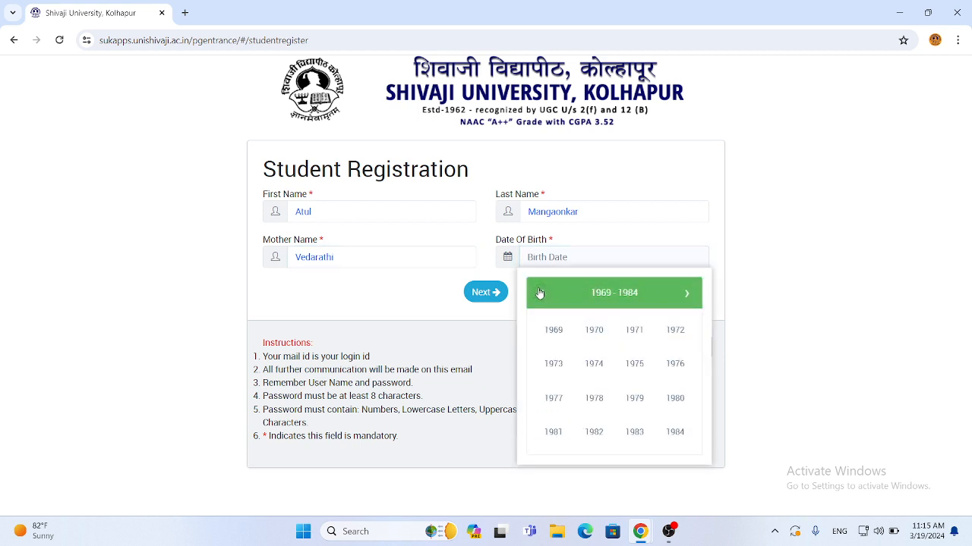
{"action": "left_click", "coordinate": [687, 294]}
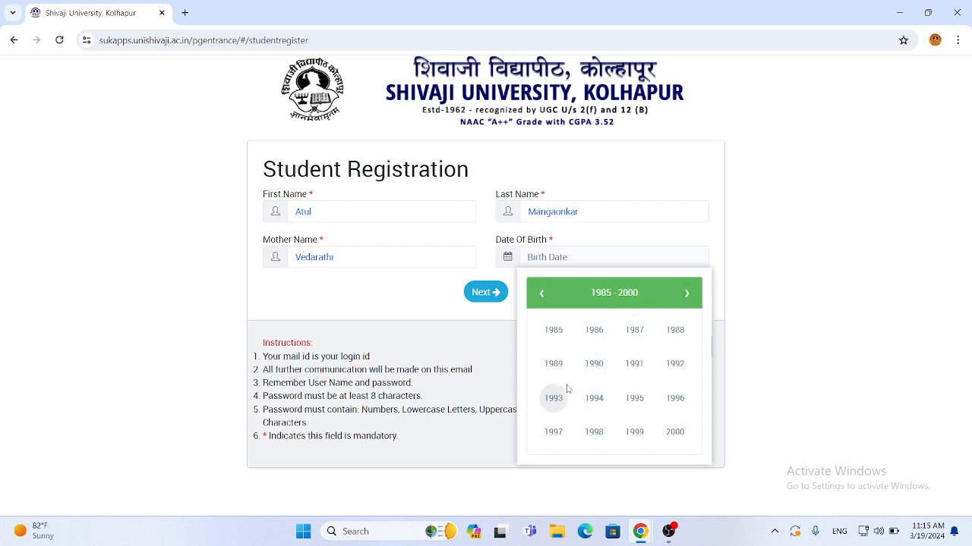
{"action": "left_click", "coordinate": [542, 293]}
{"action": "left_click", "coordinate": [595, 433]}
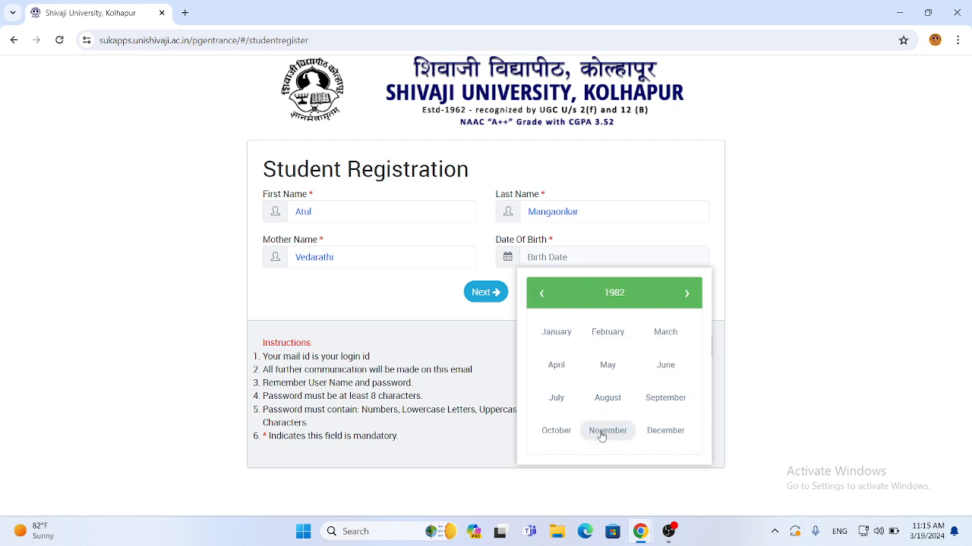
{"action": "left_click", "coordinate": [603, 370]}
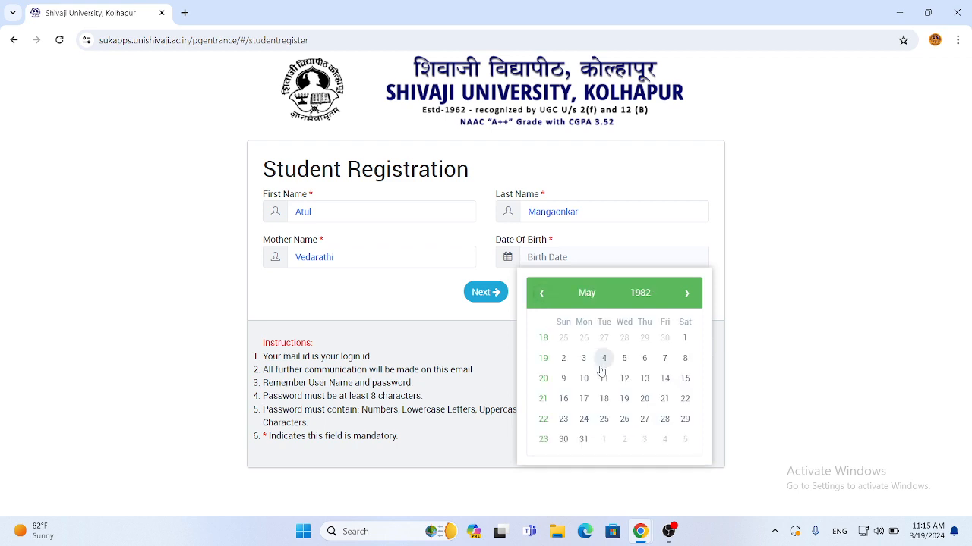
{"action": "left_click", "coordinate": [643, 384]}
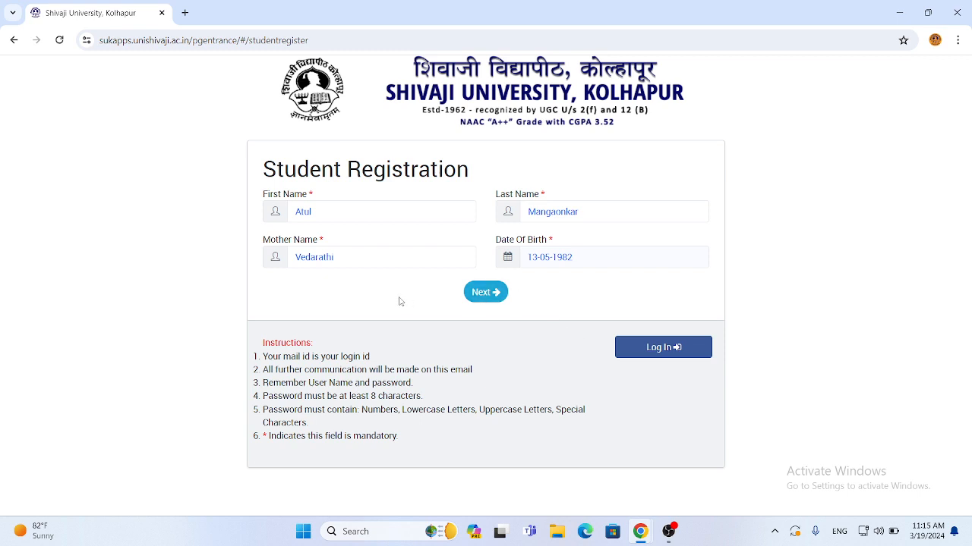
{"action": "left_click", "coordinate": [484, 295]}
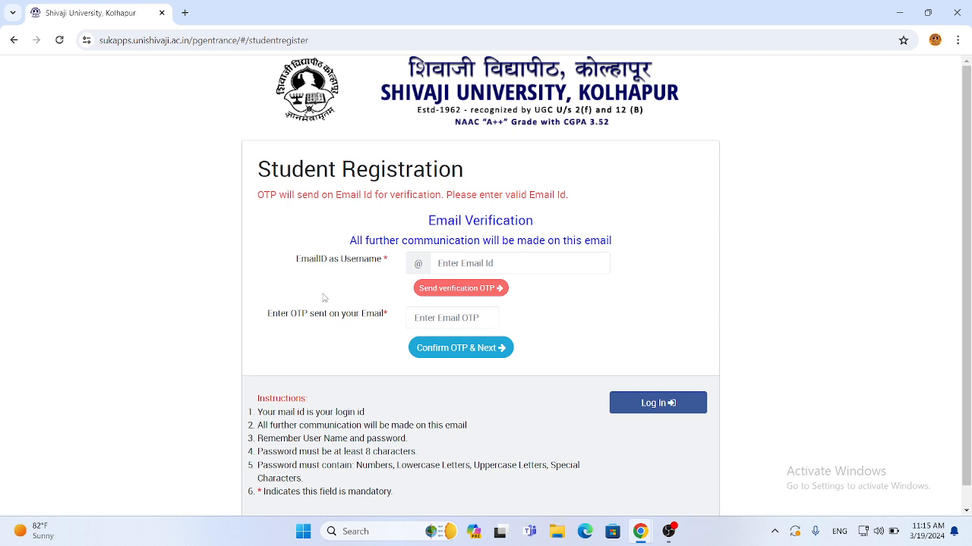
Step: Enter the applicant's email address, request an OTP, and confirm the emailed verification code
{"action": "left_click", "coordinate": [464, 265]}
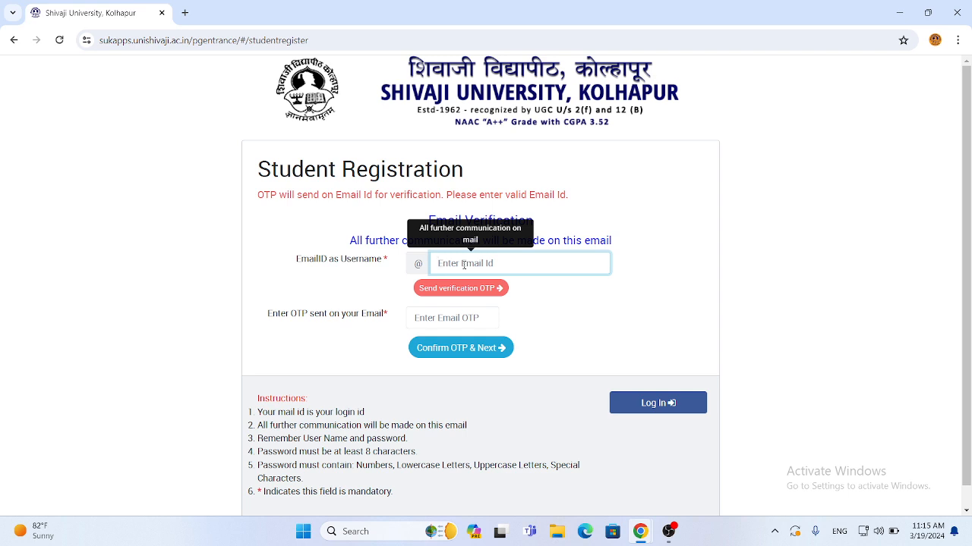
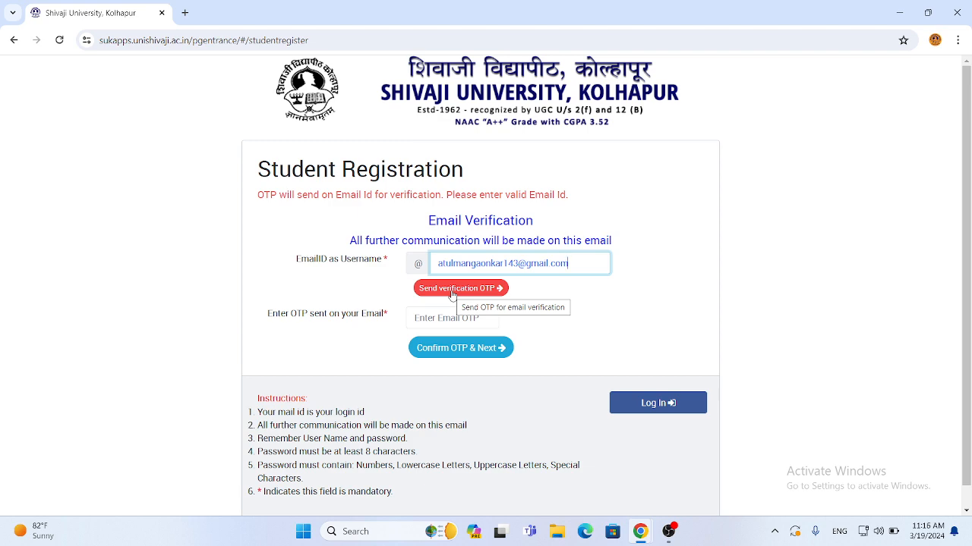
{"action": "left_click", "coordinate": [452, 293]}
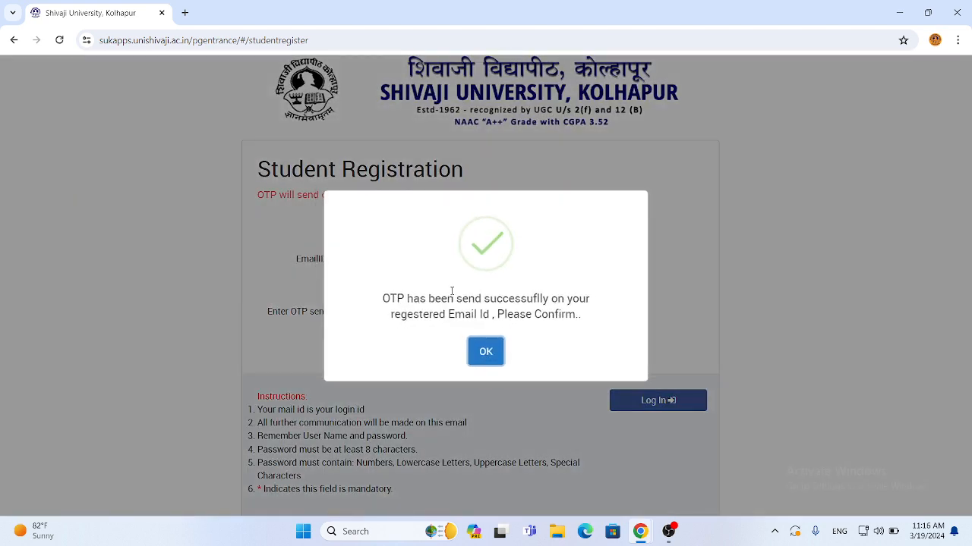
{"action": "left_click", "coordinate": [486, 351]}
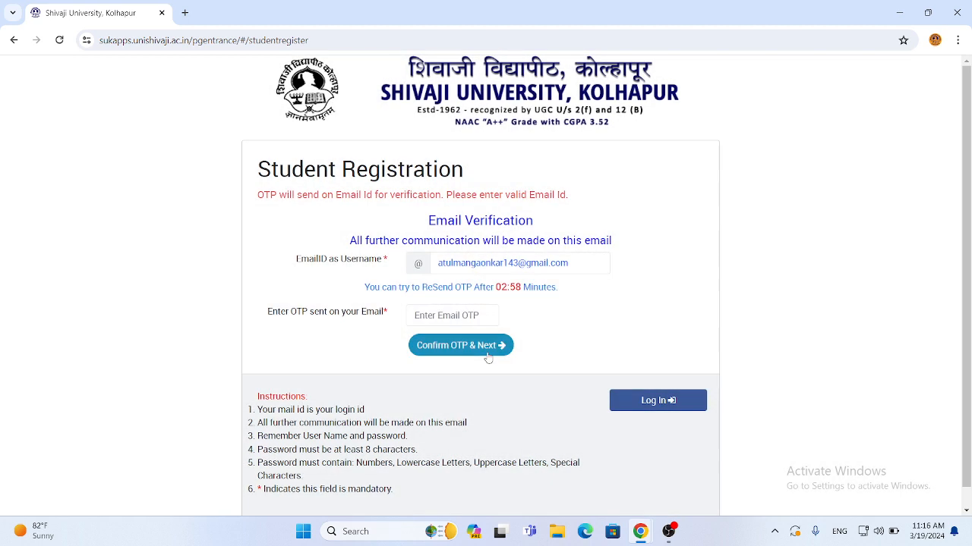
{"action": "left_click", "coordinate": [444, 311]}
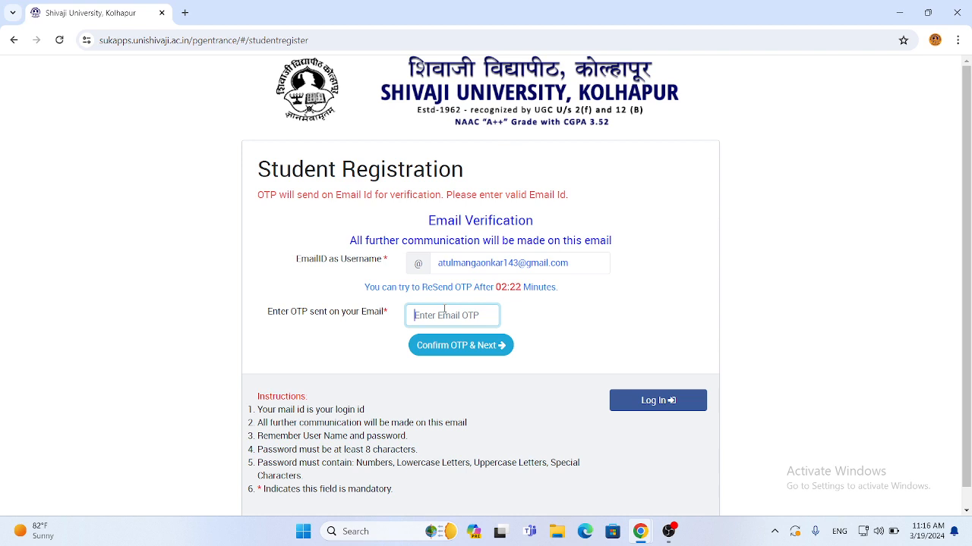
{"action": "left_click", "coordinate": [464, 346]}
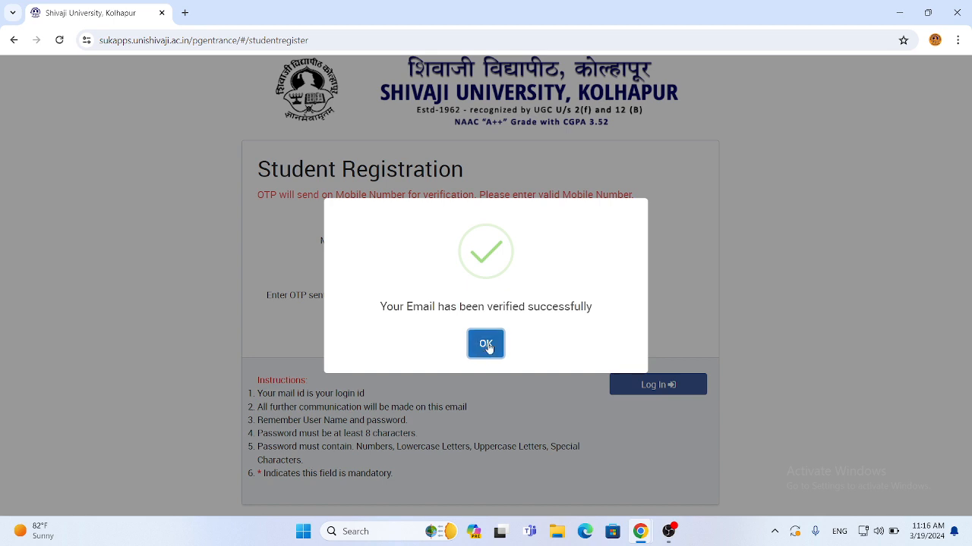
{"action": "left_click", "coordinate": [487, 346]}
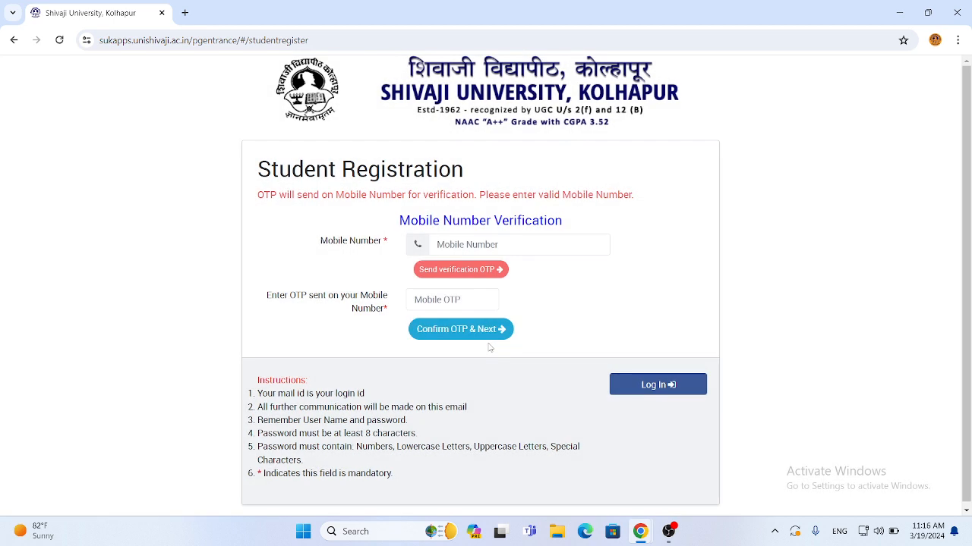
Step: Enter the applicant's mobile number, request an OTP, and confirm the received verification code
{"action": "left_click", "coordinate": [446, 245]}
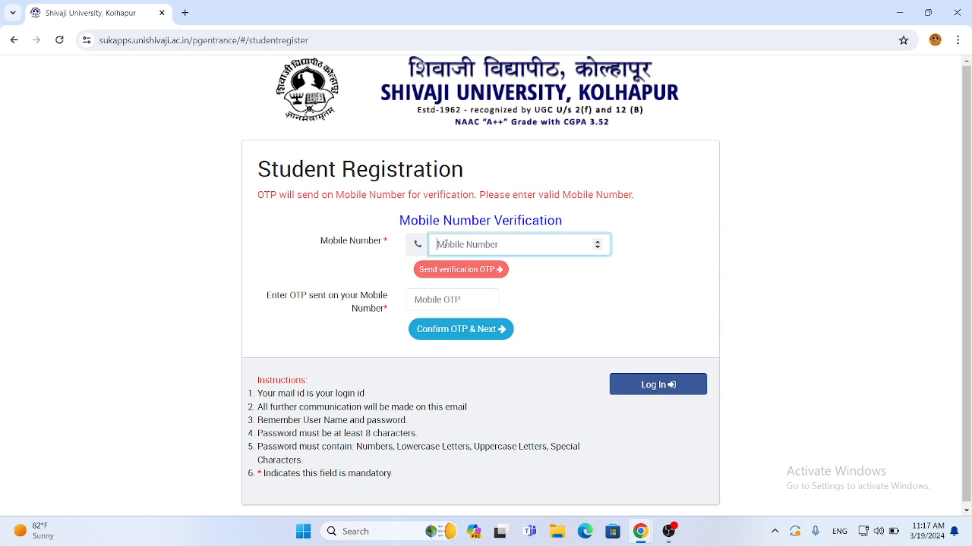
{"action": "left_click", "coordinate": [450, 276]}
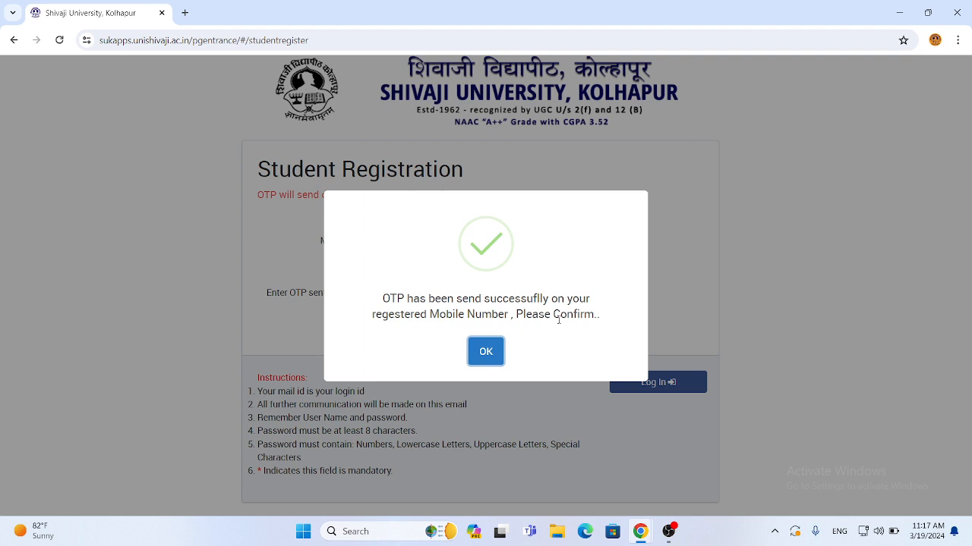
{"action": "left_click", "coordinate": [486, 355]}
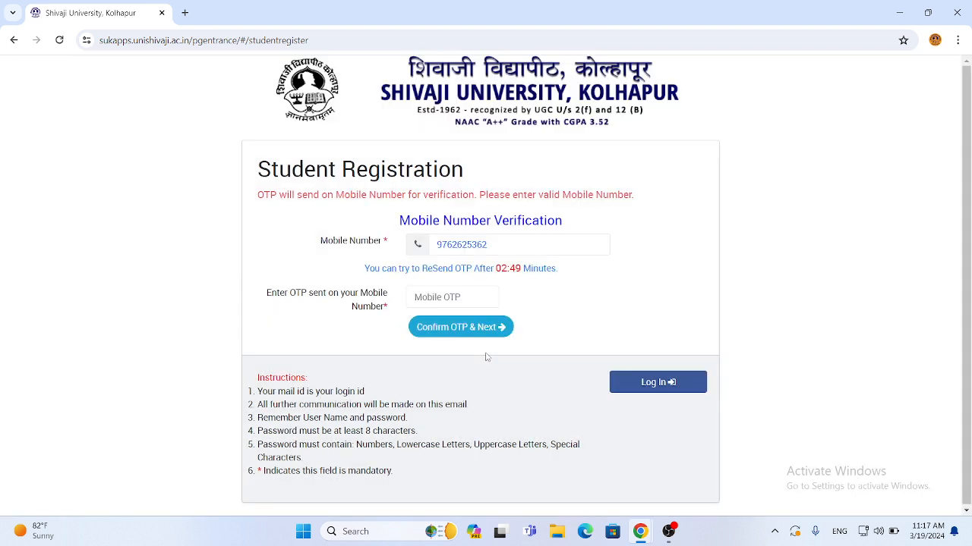
{"action": "left_click", "coordinate": [430, 297]}
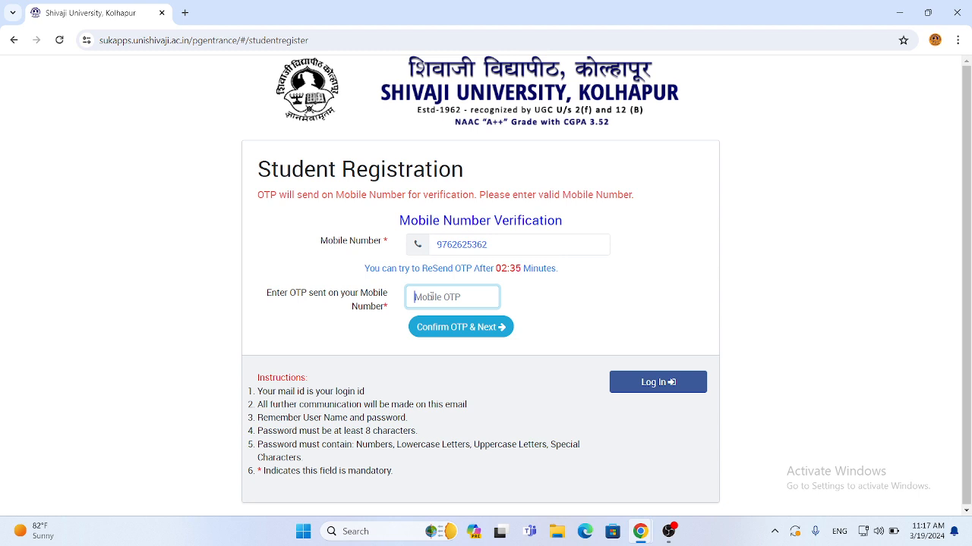
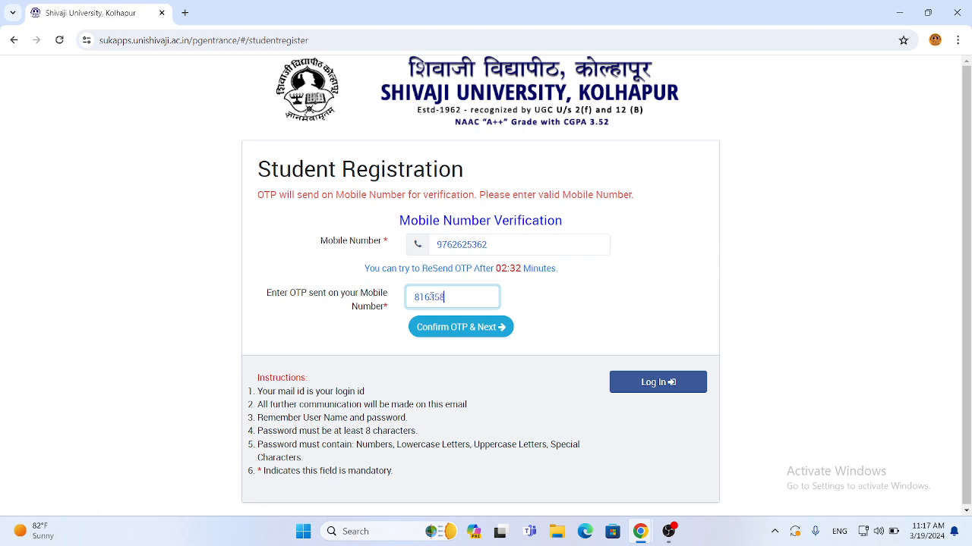
{"action": "left_click", "coordinate": [460, 336]}
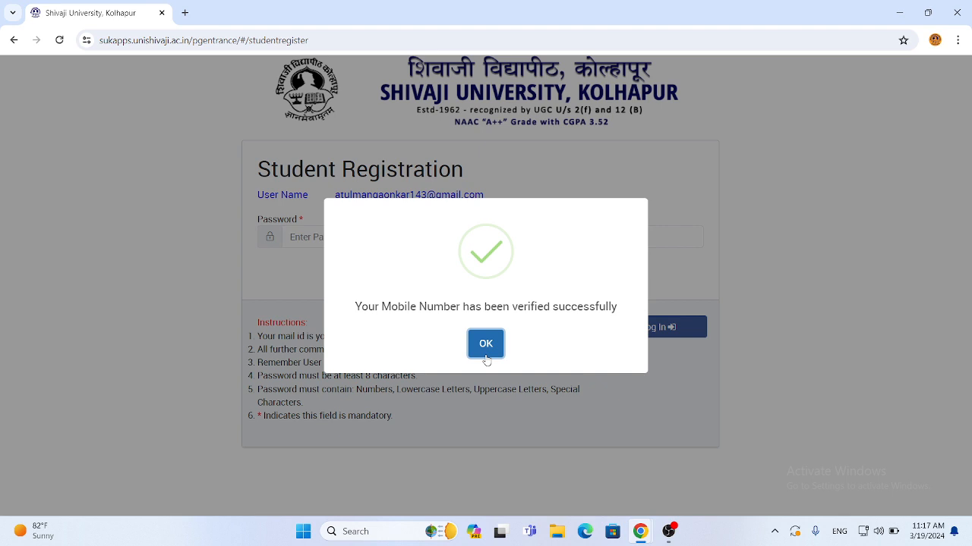
{"action": "left_click", "coordinate": [486, 357]}
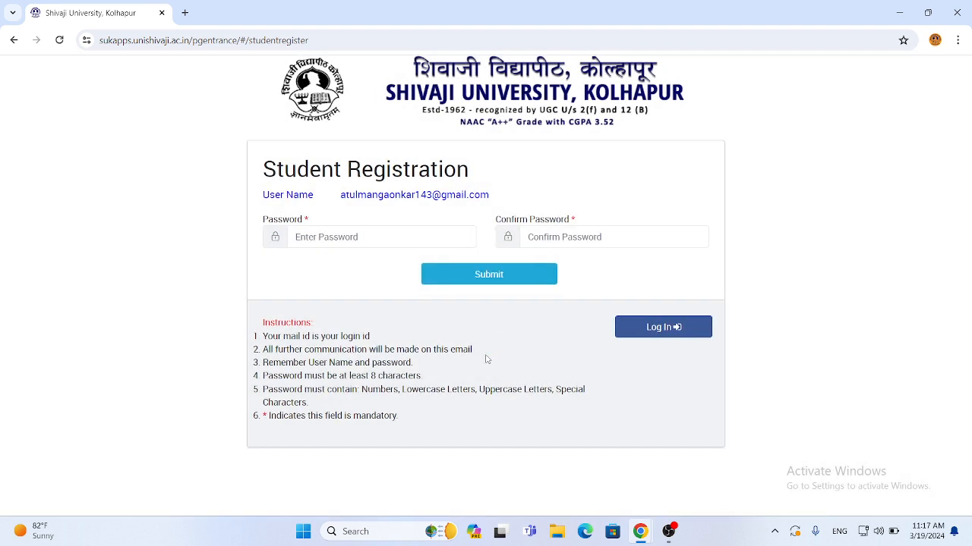
Step: Enter and confirm the account password, submit, decline Chrome's save prompt, and acknowledge success
{"action": "left_click", "coordinate": [338, 238]}
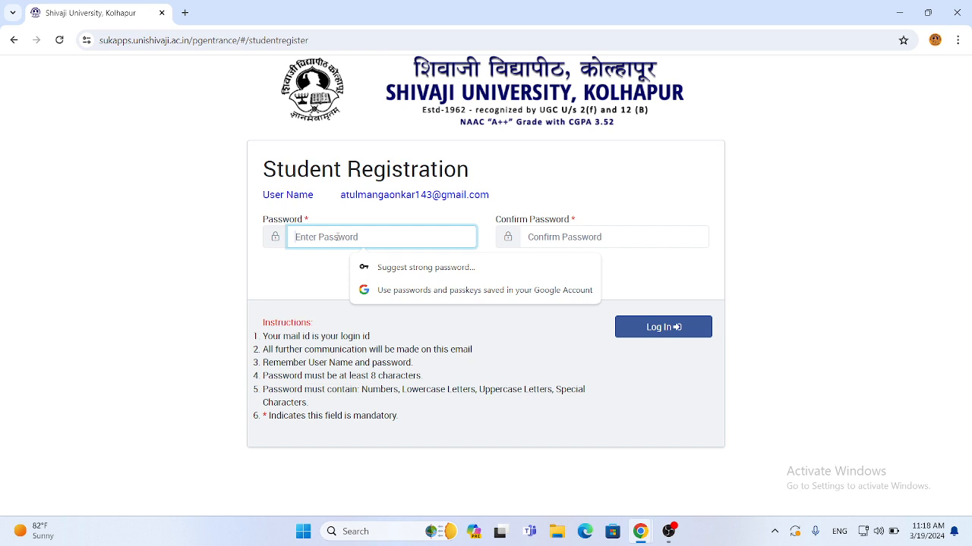
{"action": "type", "text": "••••"}
{"action": "key", "text": "BackSpace"}
{"action": "key", "text": "BackSpace"}
{"action": "key", "text": "BackSpace"}
{"action": "key", "text": "BackSpace"}
{"action": "type", "text": "••••••••"}
{"action": "left_click", "coordinate": [553, 233]}
{"action": "type", "text": "••••••••"}
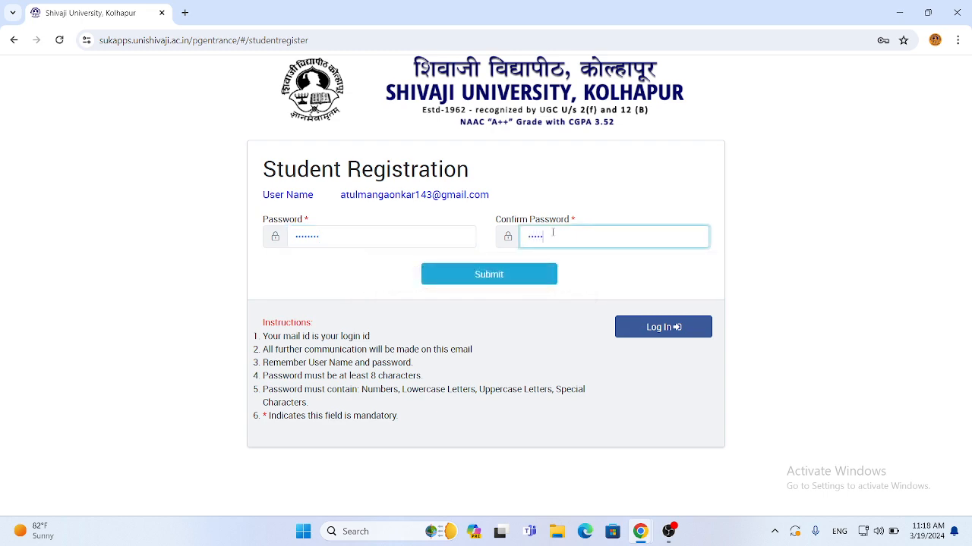
{"action": "left_click", "coordinate": [494, 276]}
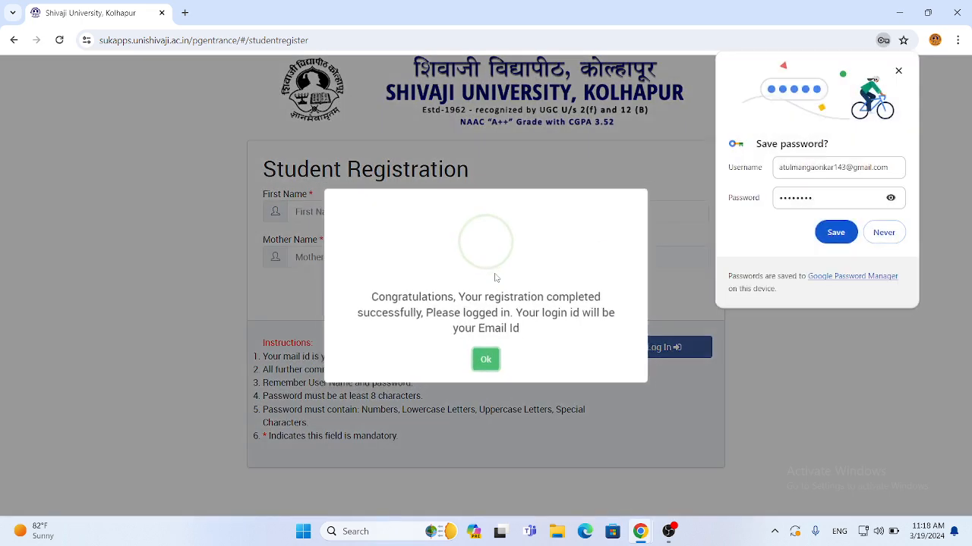
{"action": "left_click", "coordinate": [885, 235]}
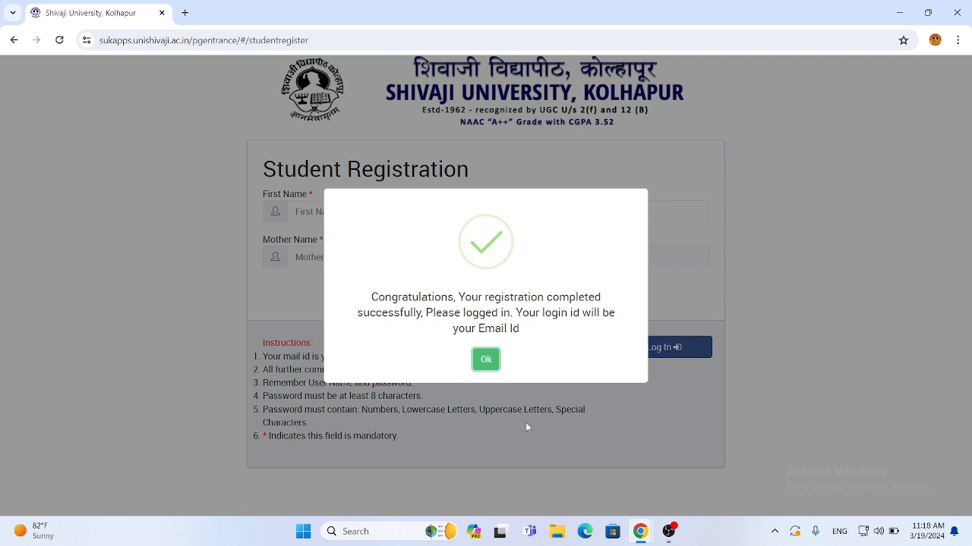
{"action": "left_click", "coordinate": [487, 359]}
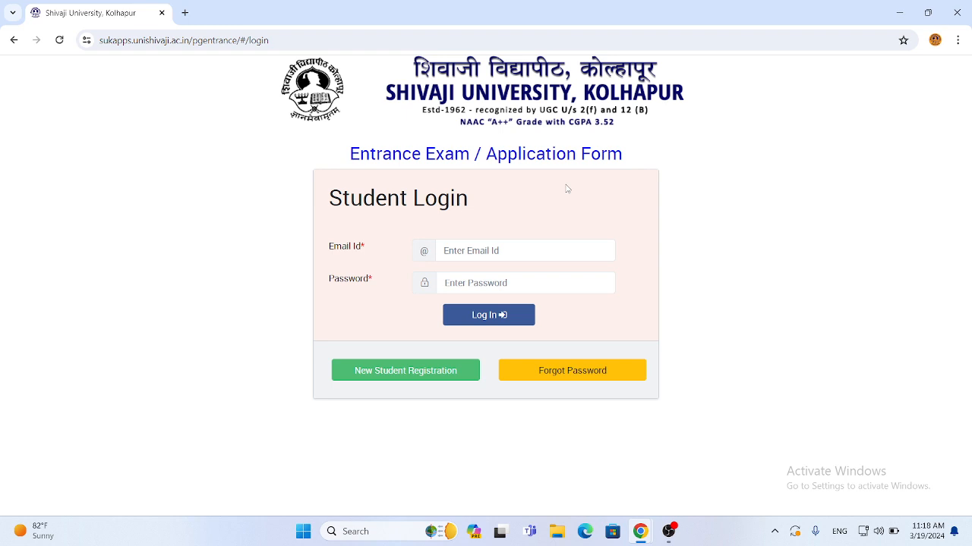
Step: Log in with the registered email address and the account password
{"action": "left_click", "coordinate": [465, 250]}
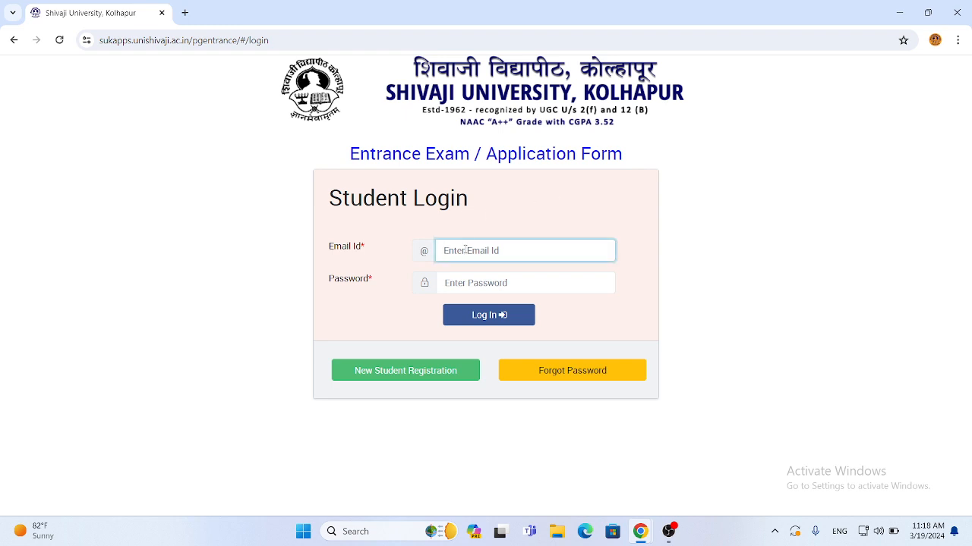
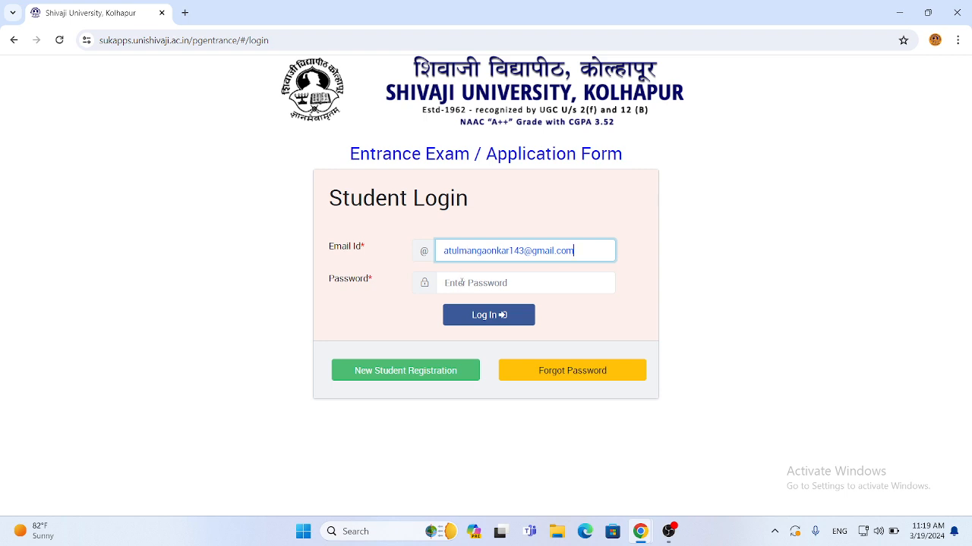
{"action": "left_click", "coordinate": [462, 282]}
{"action": "type", "text": "********"}
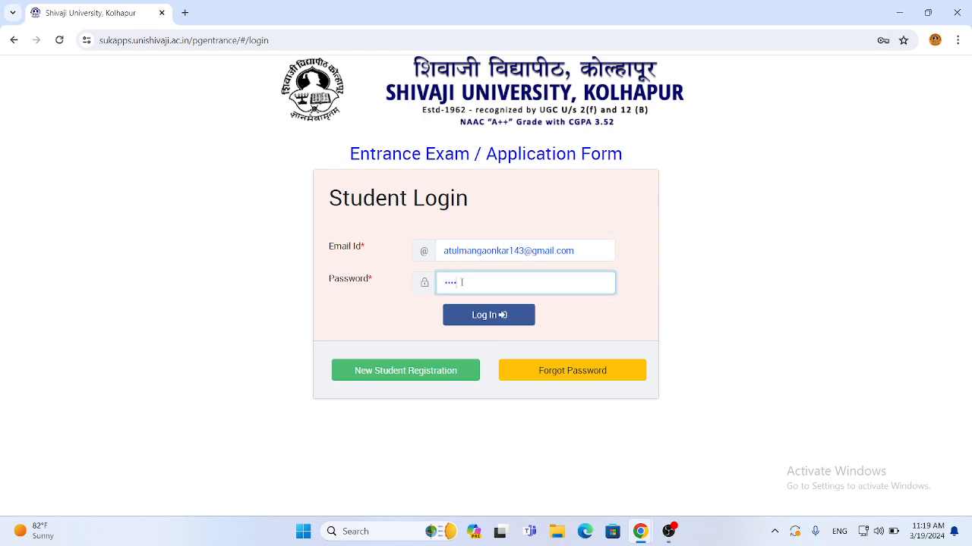
{"action": "left_click", "coordinate": [493, 318]}
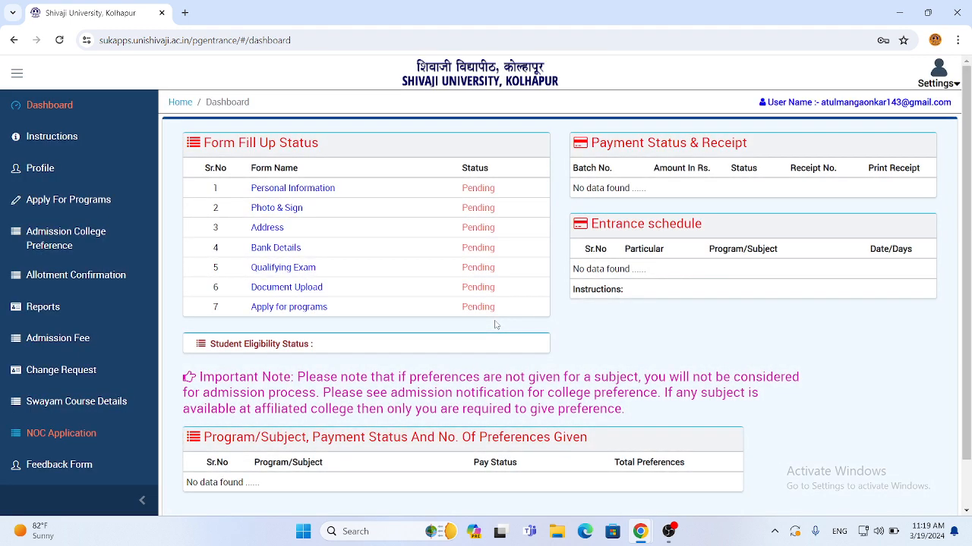
Step: Open Profile from the sidebar to reach the Qualifying Exam University Details page
{"action": "mouse_move", "coordinate": [967, 206]}
{"action": "left_mouse_down"}
{"action": "mouse_move", "coordinate": [969, 314]}
{"action": "mouse_move", "coordinate": [969, 194]}
{"action": "left_mouse_up"}
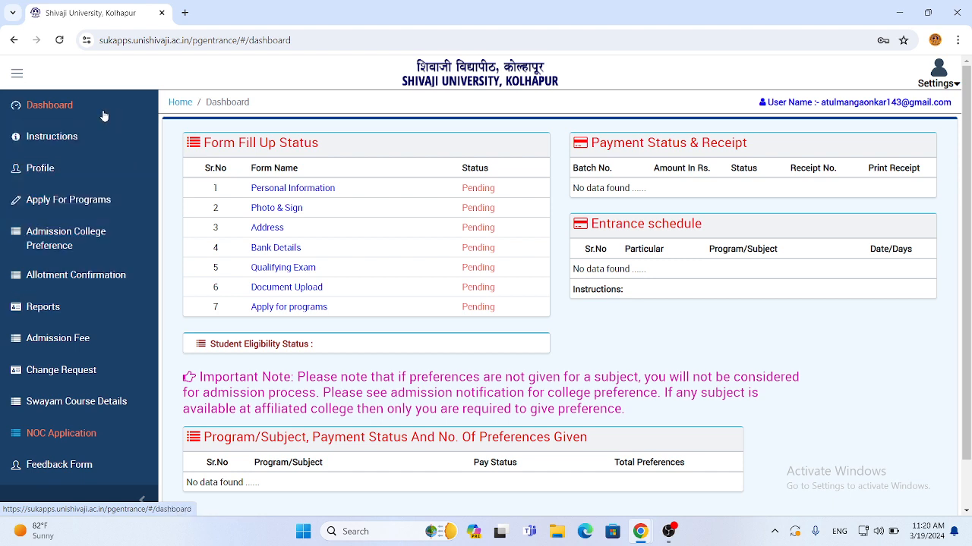
{"action": "left_click", "coordinate": [93, 177]}
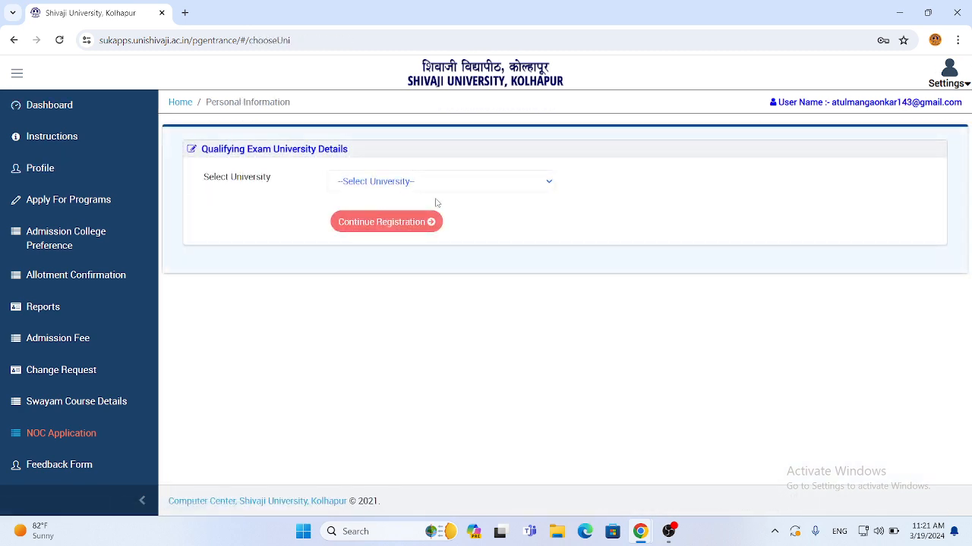
Step: Choose Student Of Other University as the qualifying university type and continue to the registration details
{"action": "left_click", "coordinate": [492, 181]}
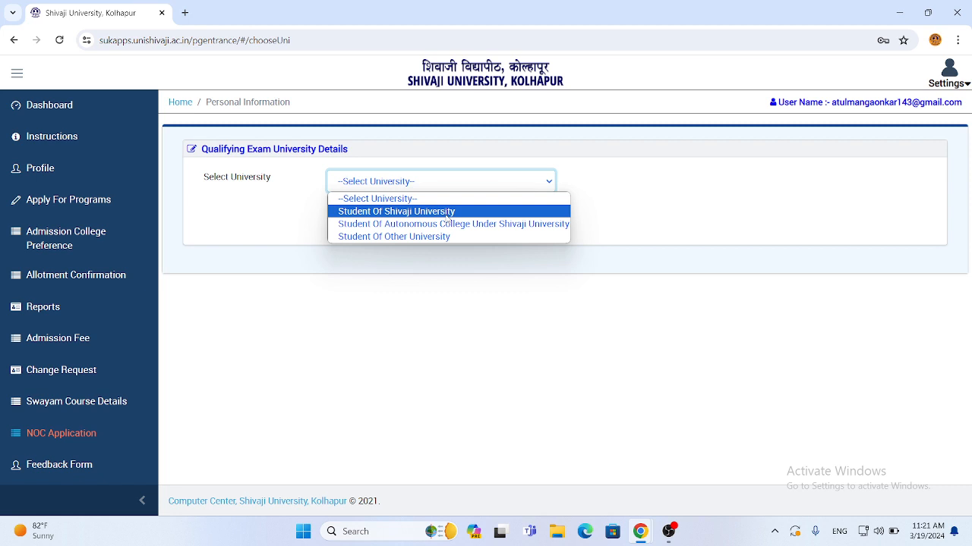
{"action": "left_click", "coordinate": [448, 212]}
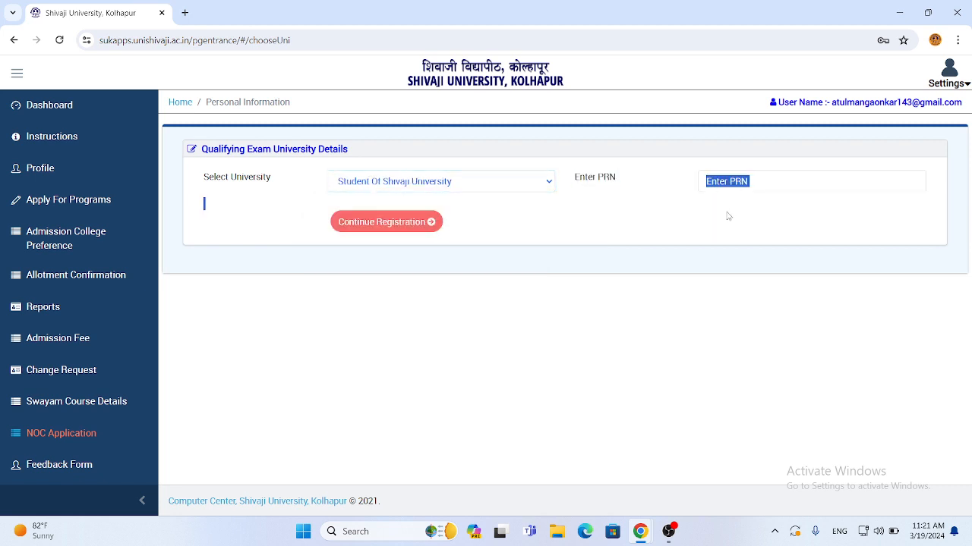
{"action": "left_click", "coordinate": [547, 184]}
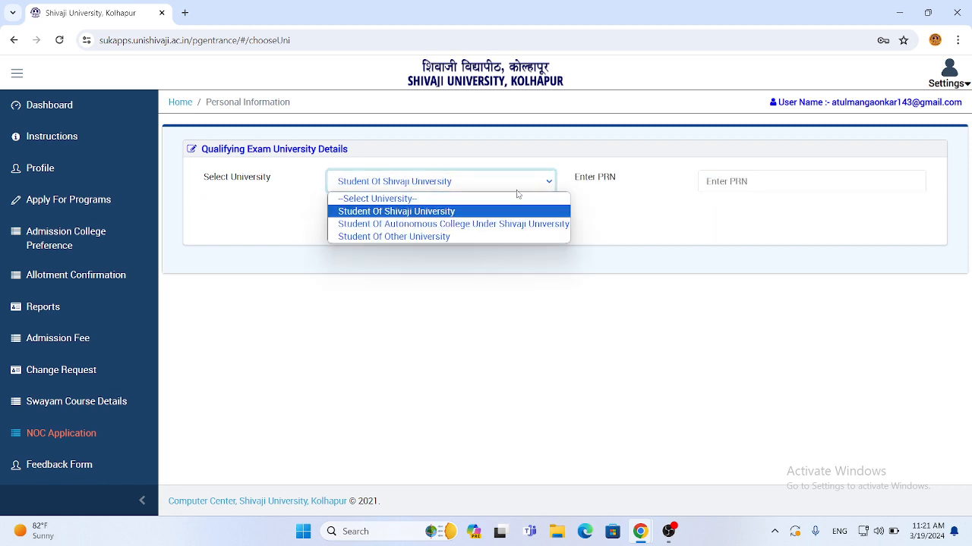
{"action": "left_click", "coordinate": [488, 226]}
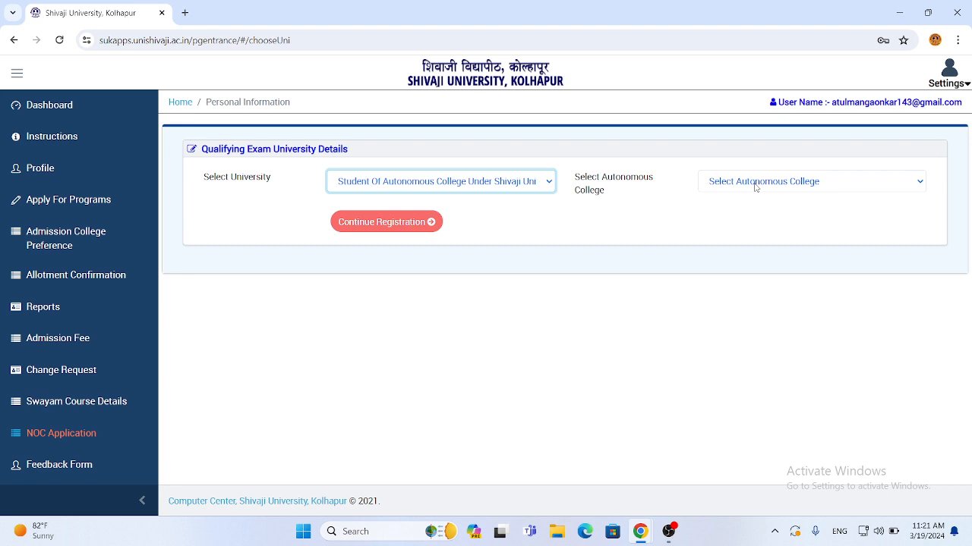
{"action": "left_click", "coordinate": [548, 181]}
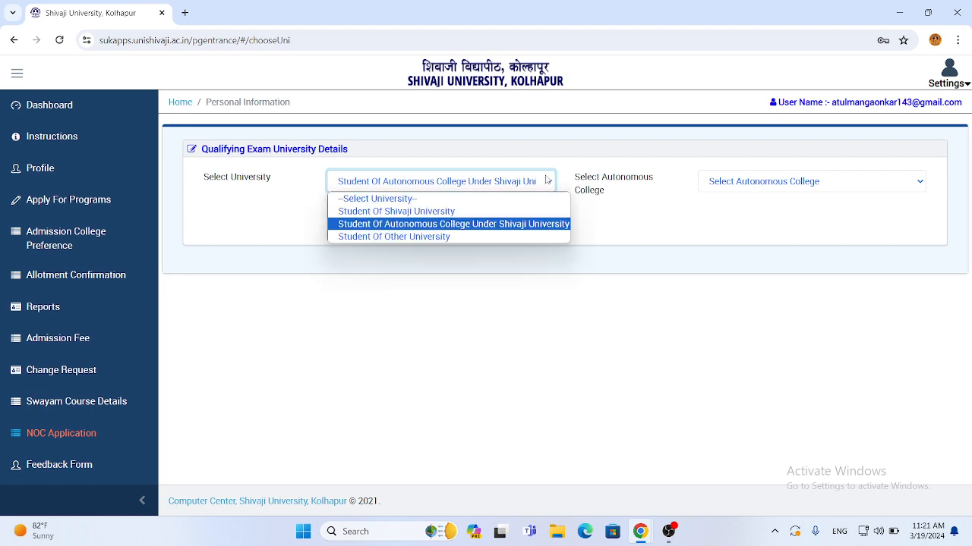
{"action": "left_click", "coordinate": [461, 236]}
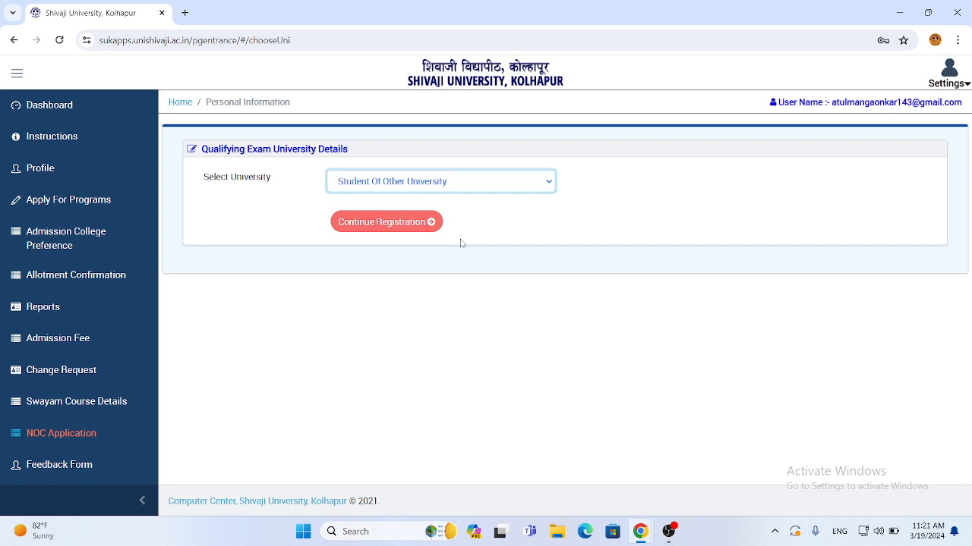
{"action": "left_click", "coordinate": [551, 184]}
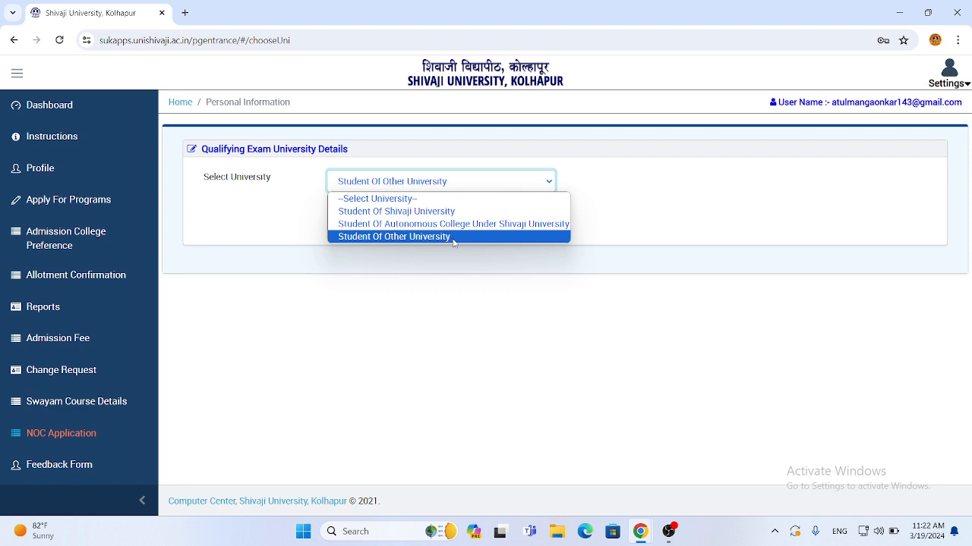
{"action": "left_click", "coordinate": [394, 237]}
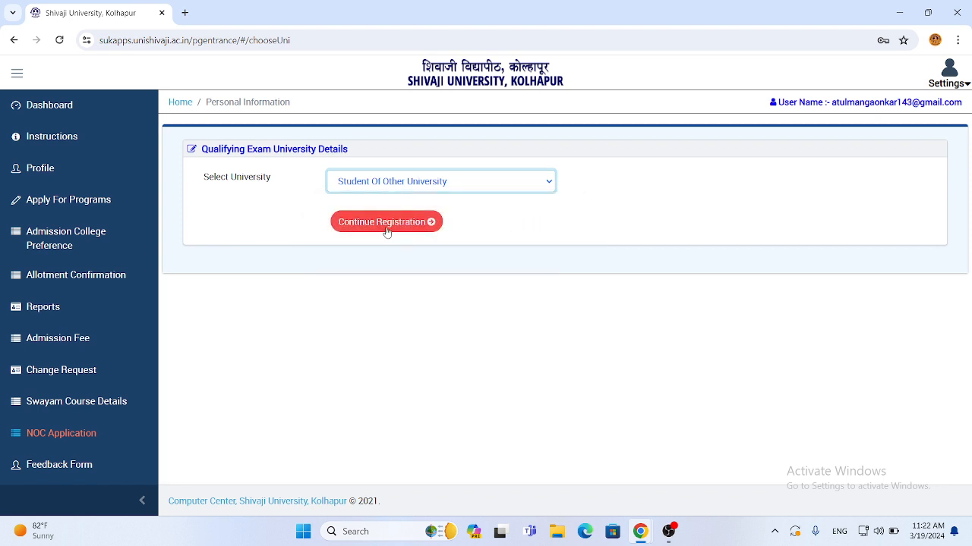
{"action": "left_click", "coordinate": [386, 232]}
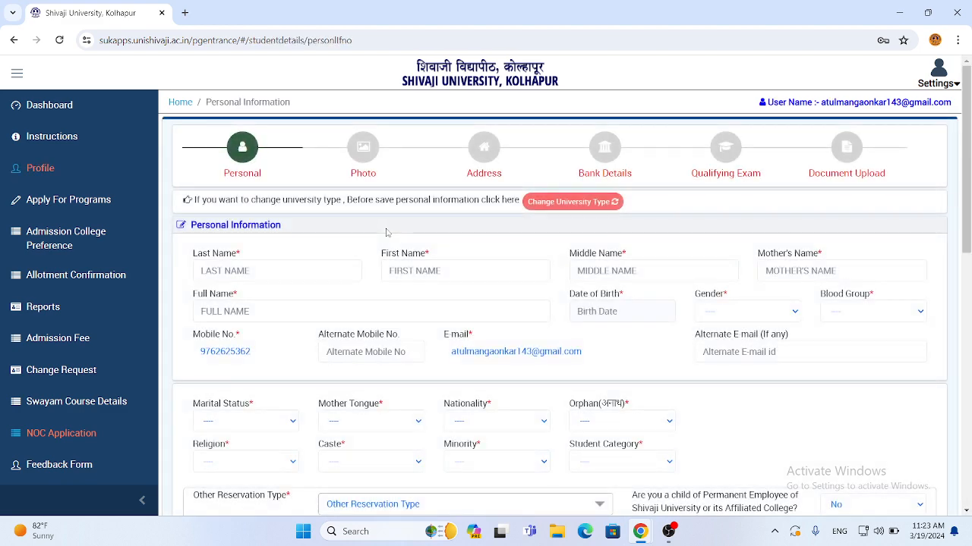
{"action": "scroll", "coordinate": [387, 232], "scroll_direction": "down", "scroll_amount": 3}
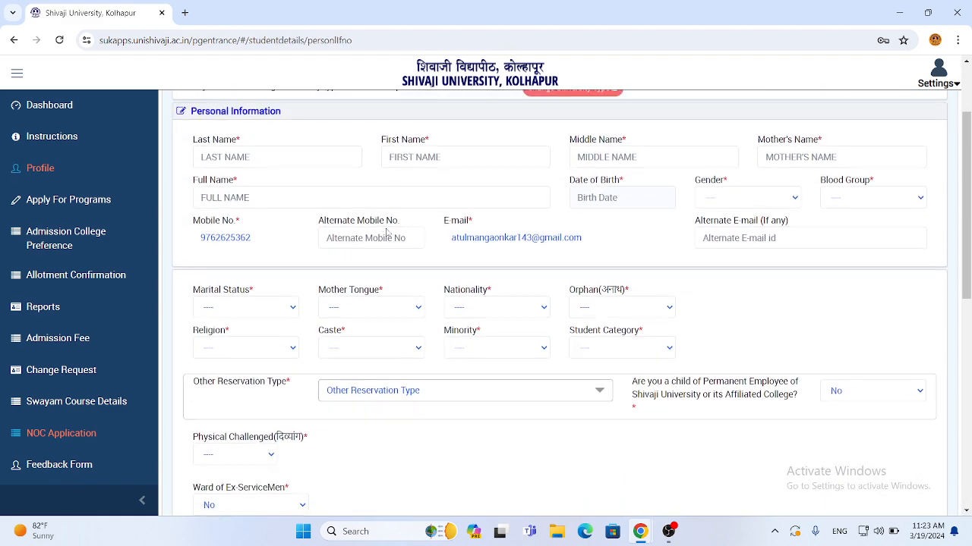
{"action": "scroll", "coordinate": [387, 228], "scroll_direction": "down", "scroll_amount": 8}
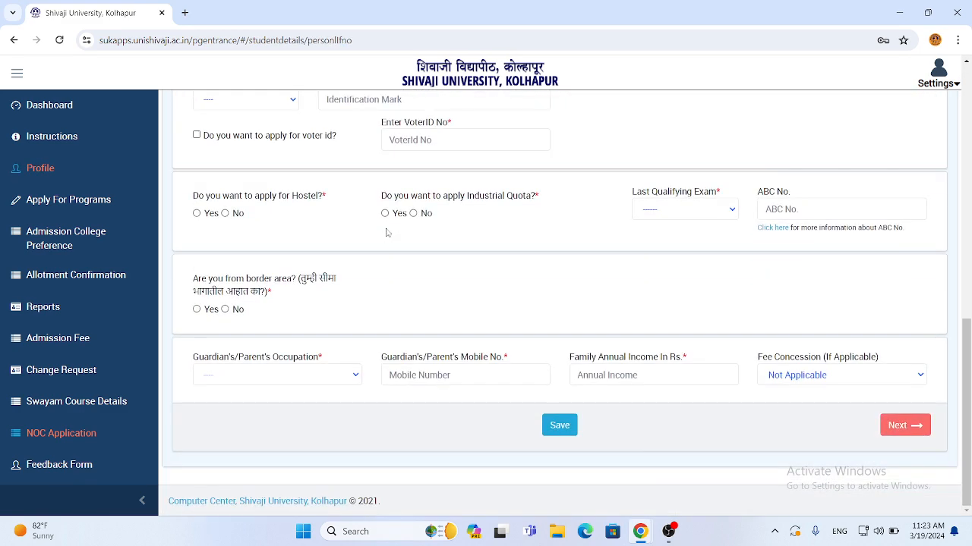
{"action": "scroll", "coordinate": [387, 232], "scroll_direction": "up", "scroll_amount": 10}
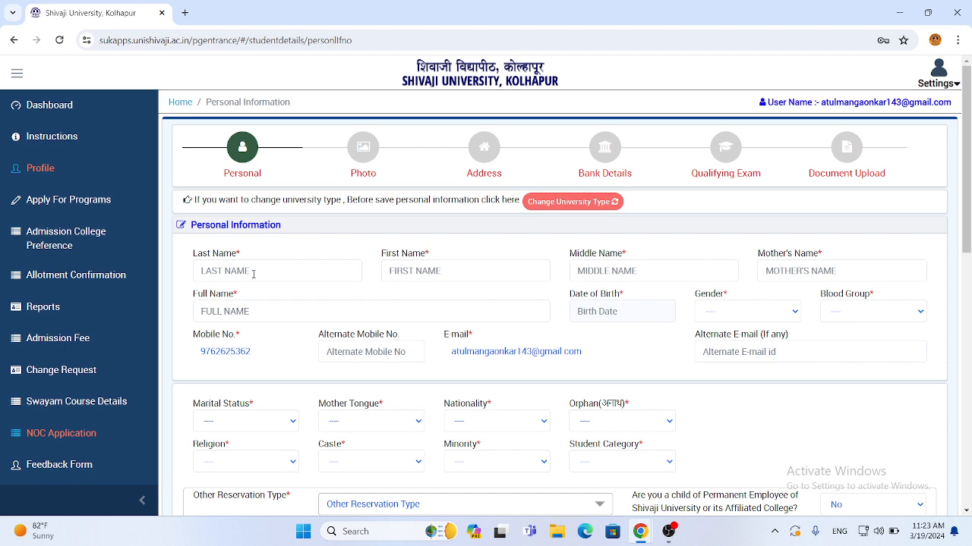
Step: Enter the applicant's last name and first name, correcting a mistaken last-name entry
{"action": "left_click", "coordinate": [254, 274]}
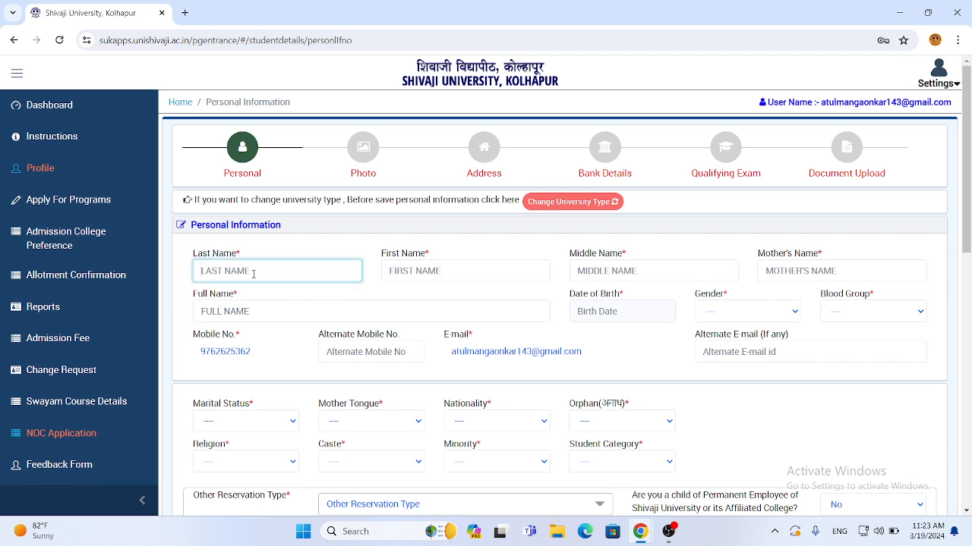
{"action": "key", "text": "Tab"}
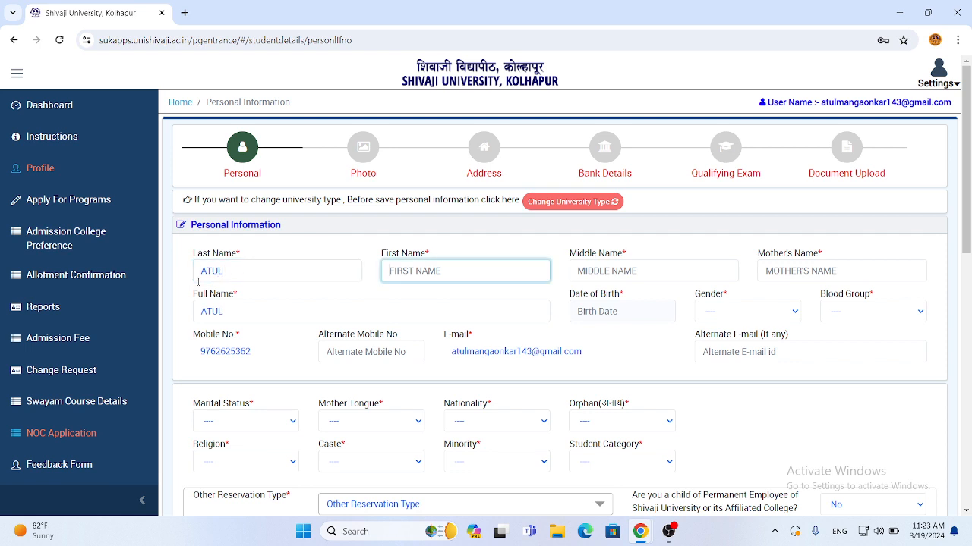
{"action": "left_click", "coordinate": [239, 273]}
{"action": "key", "text": "BackSpace"}
{"action": "key", "text": "BackSpace"}
{"action": "key", "text": "BackSpace"}
{"action": "key", "text": "BackSpace"}
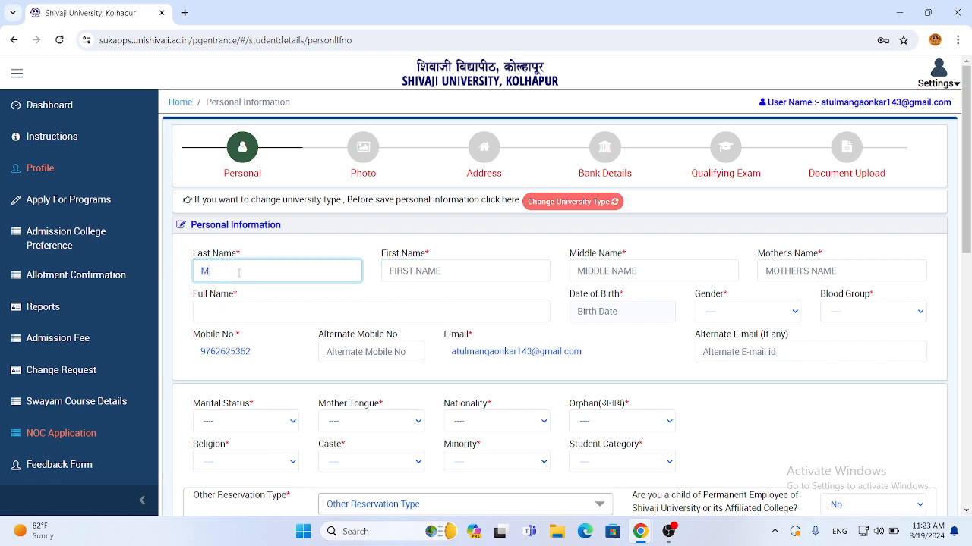
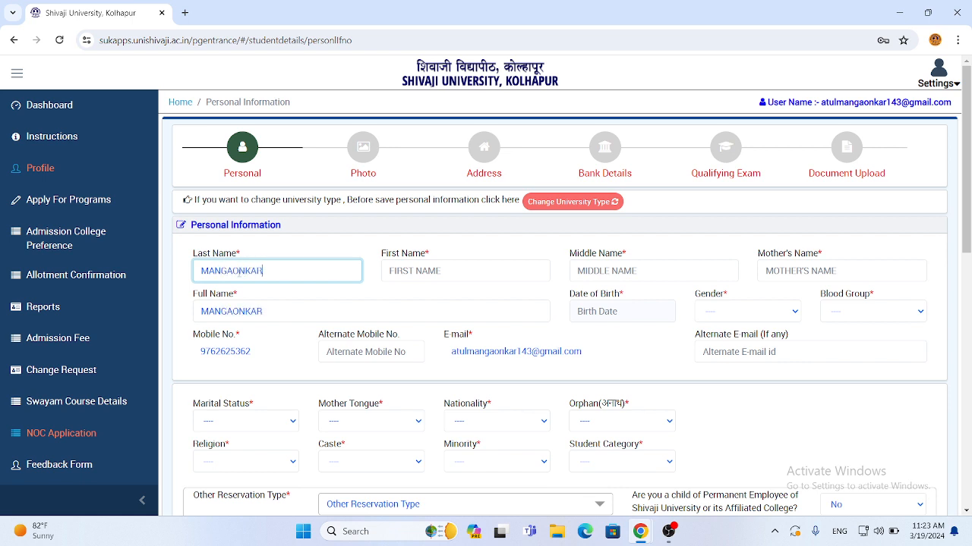
{"action": "key", "text": "Tab"}
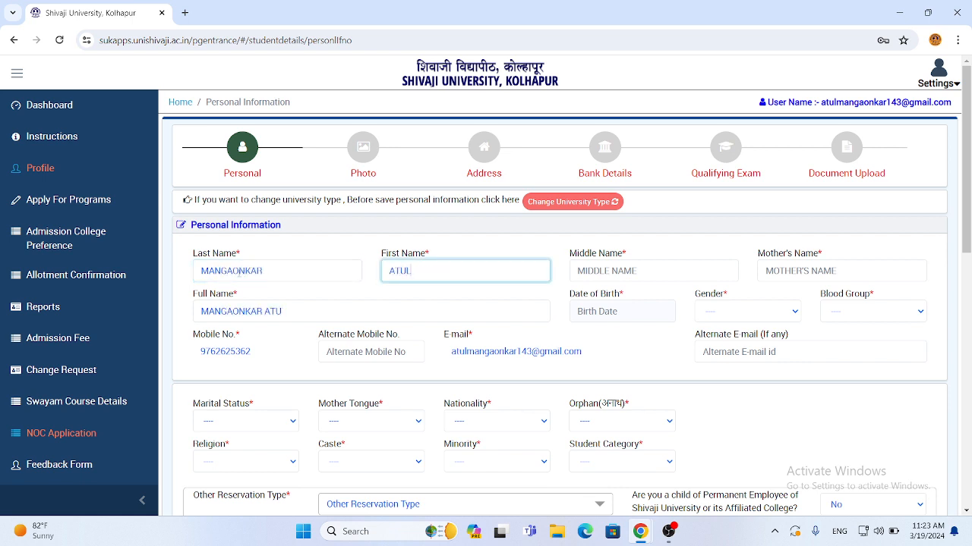
{"action": "key", "text": "Tab"}
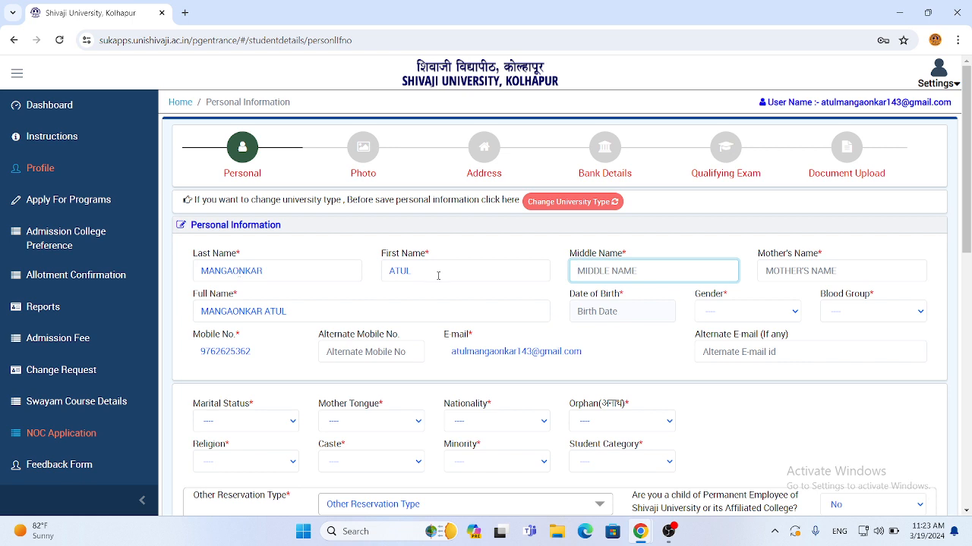
Step: Fill in the applicant's middle name and the mother's name
{"action": "left_click", "coordinate": [789, 271]}
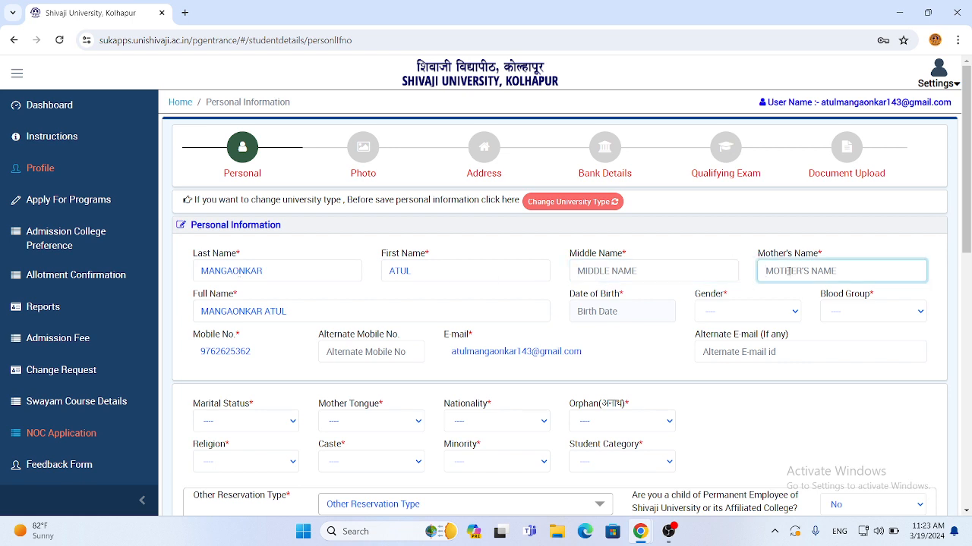
{"action": "type", "text": "VEDRATHI"}
{"action": "key", "text": "BackSpace"}
{"action": "key", "text": "BackSpace"}
{"action": "type", "text": "N"}
{"action": "key", "text": "BackSpace"}
{"action": "key", "text": "BackSpace"}
{"action": "key", "text": "BackSpace"}
{"action": "key", "text": "BackSpace"}
{"action": "key", "text": "BackSpace"}
{"action": "key", "text": "BackSpace"}
{"action": "key", "text": "BackSpace"}
{"action": "left_click", "coordinate": [690, 271]}
{"action": "type", "text": "VED"}
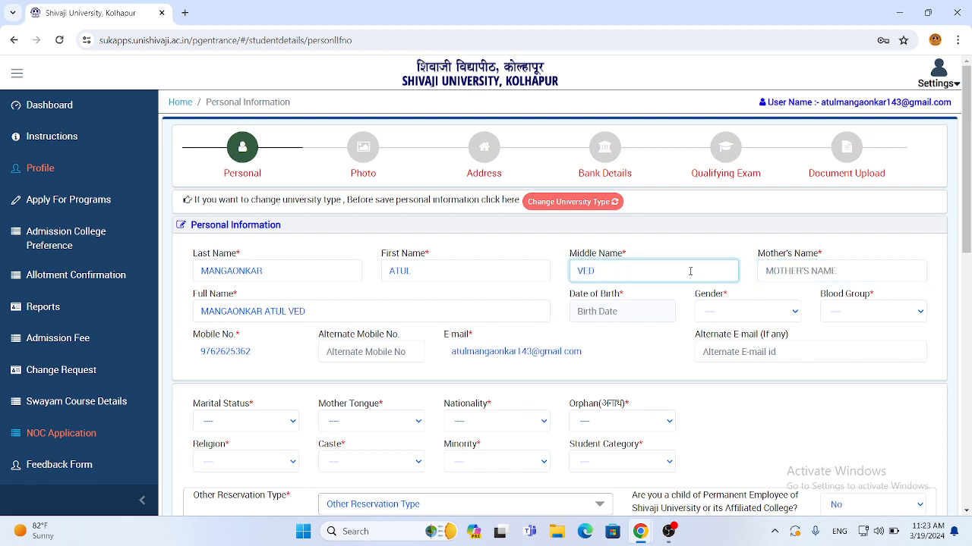
{"action": "type", "text": "RATNA"}
{"action": "left_click", "coordinate": [783, 271]}
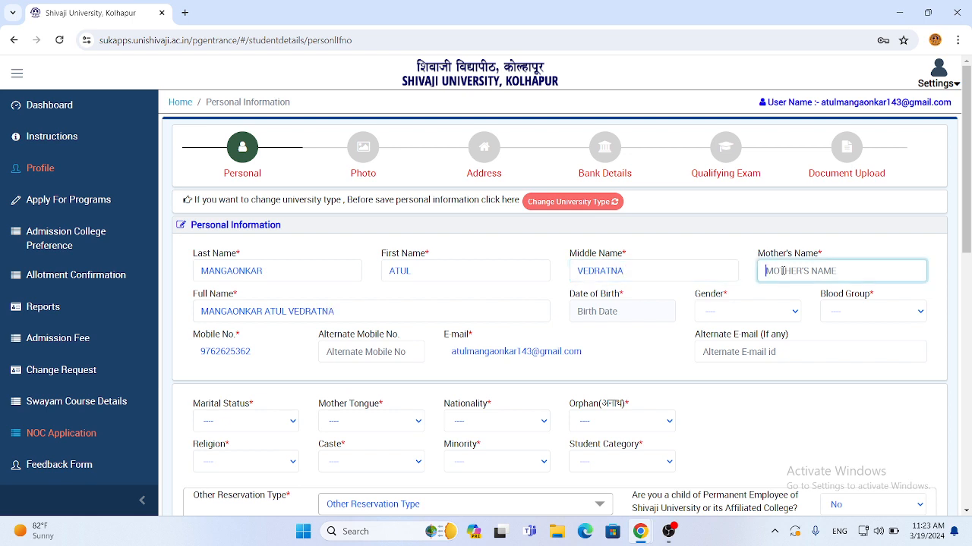
{"action": "type", "text": "SH"}
{"action": "type", "text": "E"}
{"action": "type", "text": "ILA"}
Step: Set the date of birth to 13 May 1982 in the calendar picker
{"action": "left_click", "coordinate": [621, 312]}
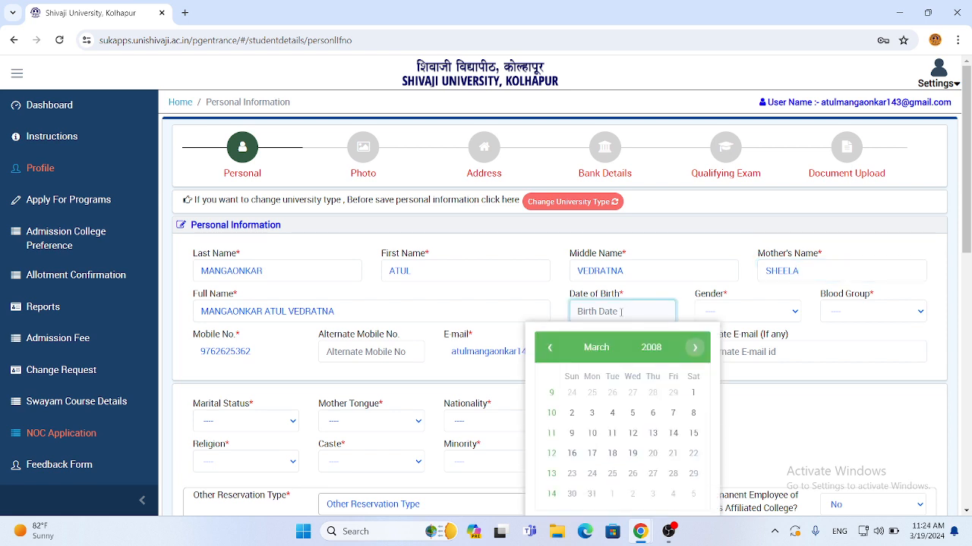
{"action": "left_click", "coordinate": [647, 349]}
{"action": "left_click", "coordinate": [550, 347]}
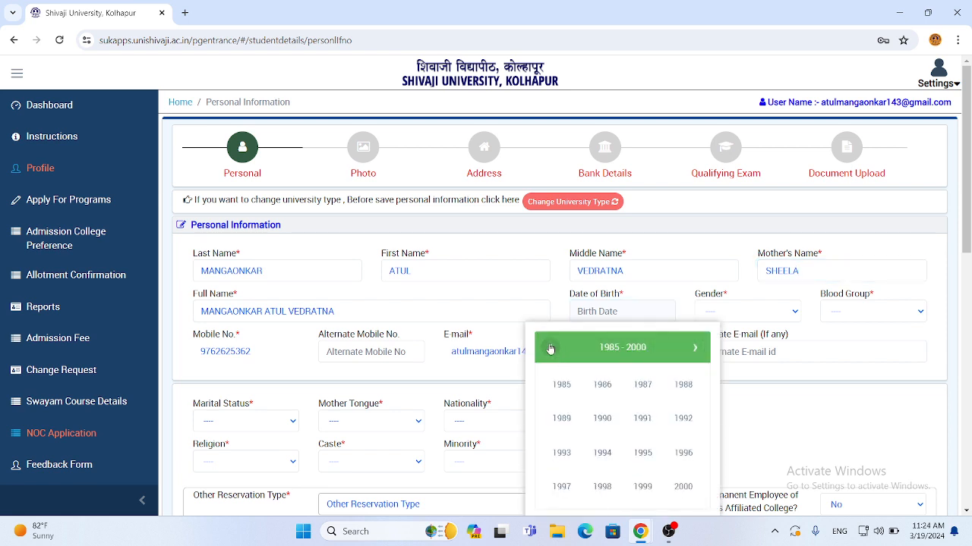
{"action": "left_click", "coordinate": [550, 348]}
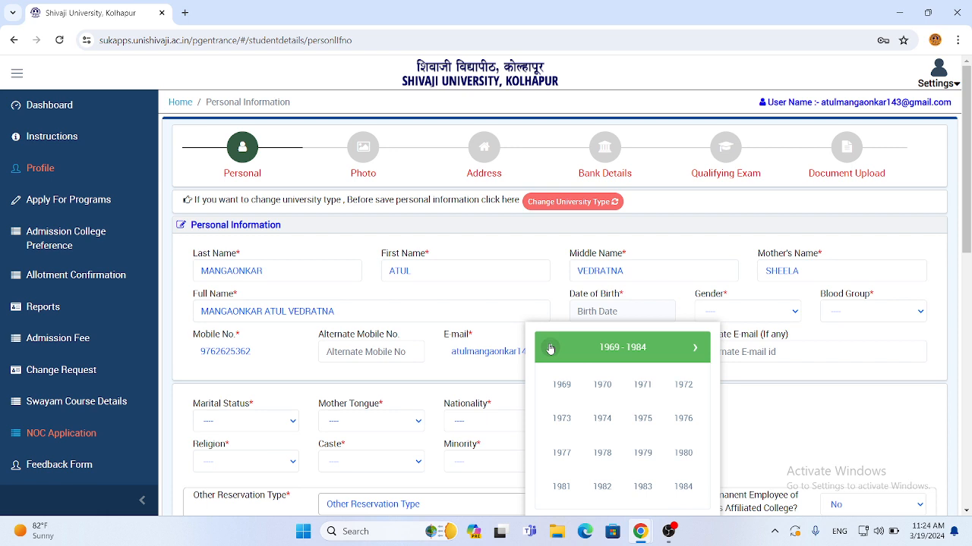
{"action": "left_click", "coordinate": [603, 488]}
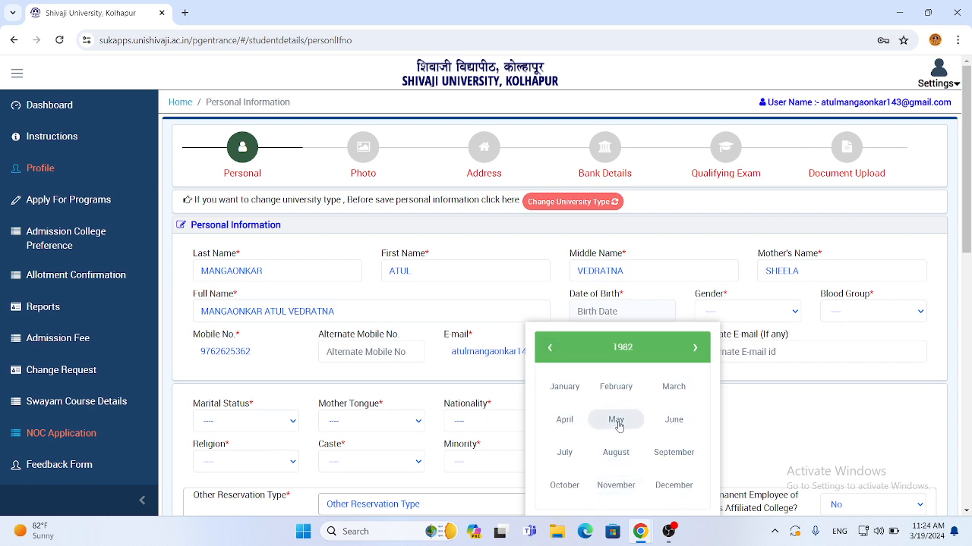
{"action": "left_click", "coordinate": [615, 421]}
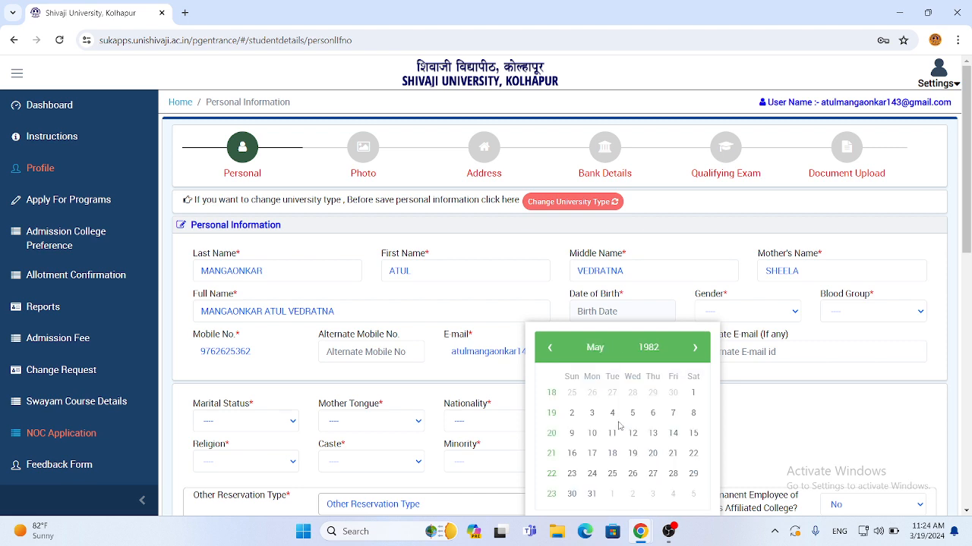
{"action": "left_click", "coordinate": [655, 439]}
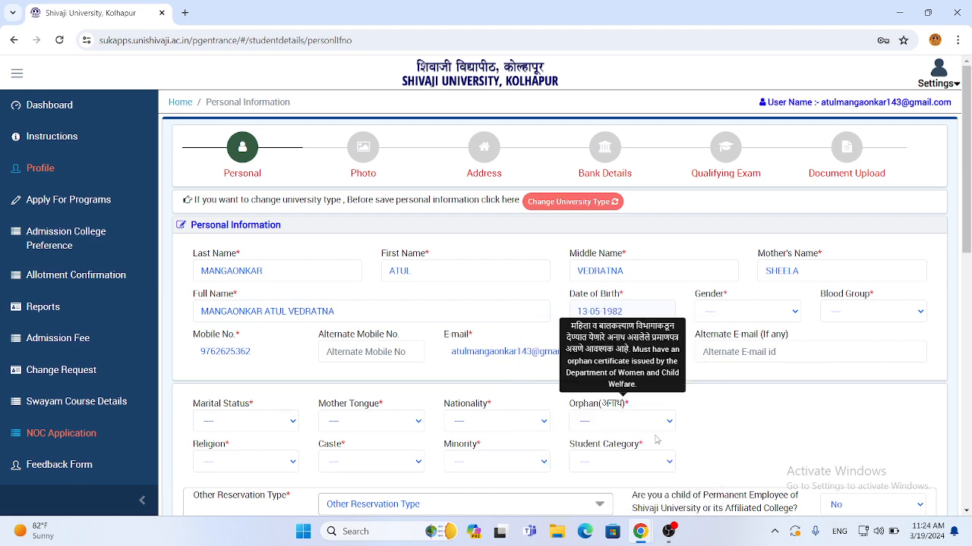
Step: Set Gender to Male and Blood Group to AB+
{"action": "left_click", "coordinate": [747, 308]}
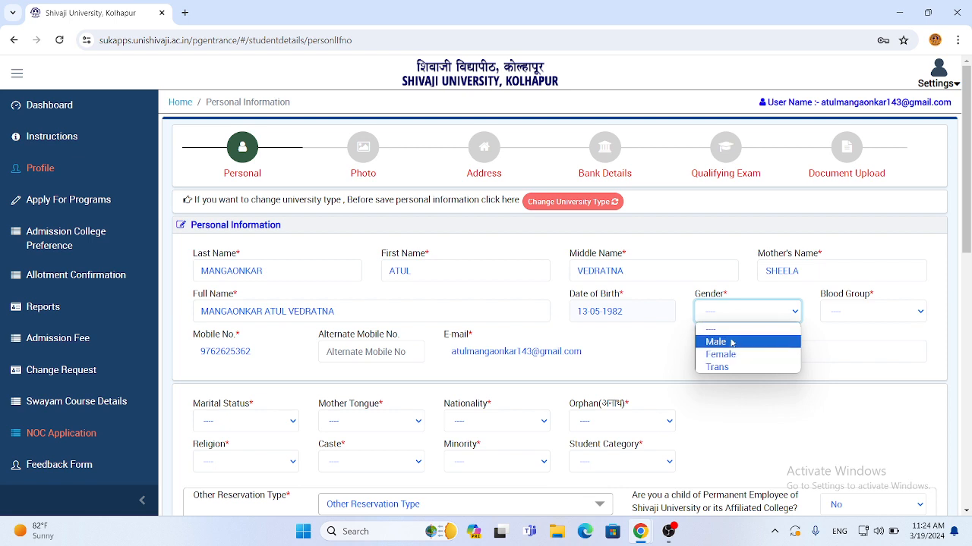
{"action": "left_click", "coordinate": [731, 343]}
{"action": "left_click", "coordinate": [871, 311]}
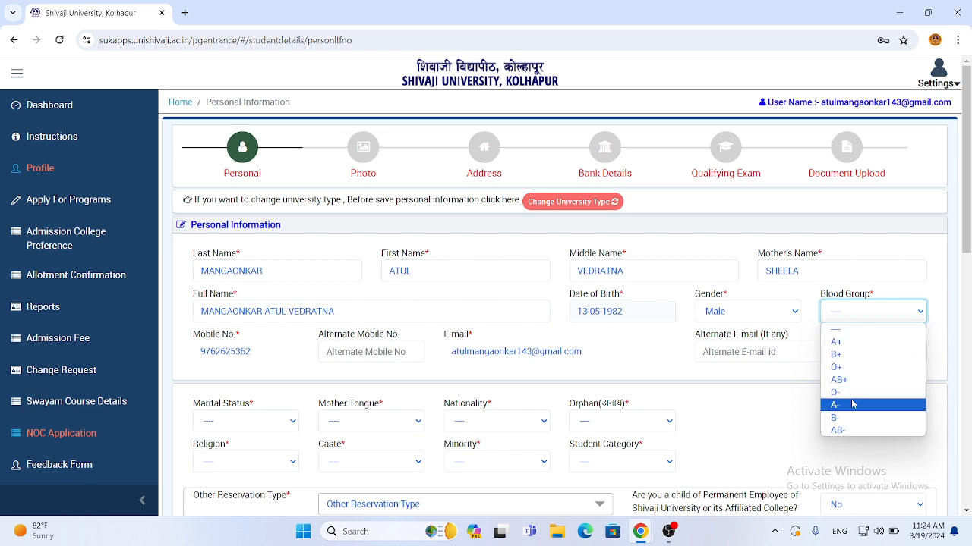
{"action": "left_click", "coordinate": [861, 354]}
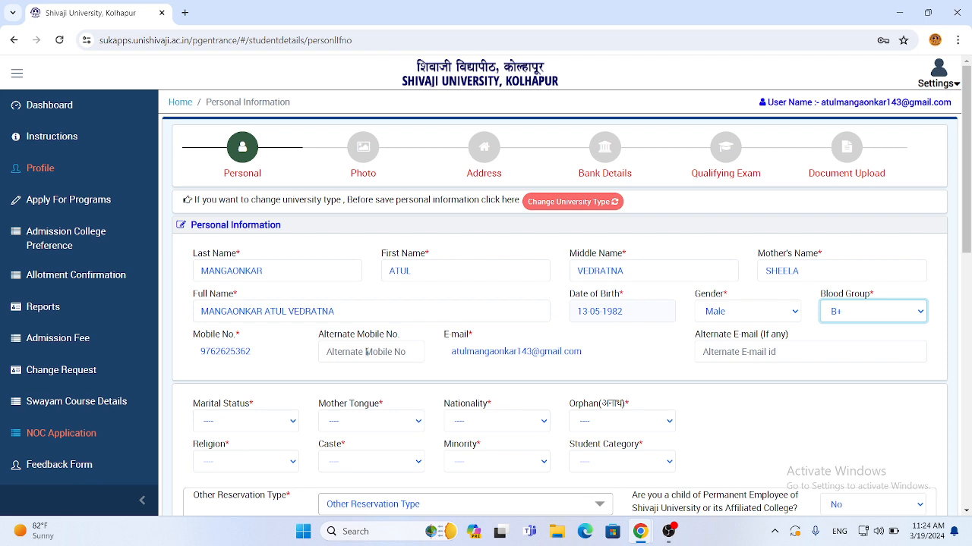
{"action": "key", "text": "Down"}
{"action": "key", "text": "Down"}
Step: Set marital status Married, mother tongue Marathi, nationality Indian and orphan No
{"action": "left_click_drag", "start_coordinate": [966, 247], "coordinate": [966, 289]}
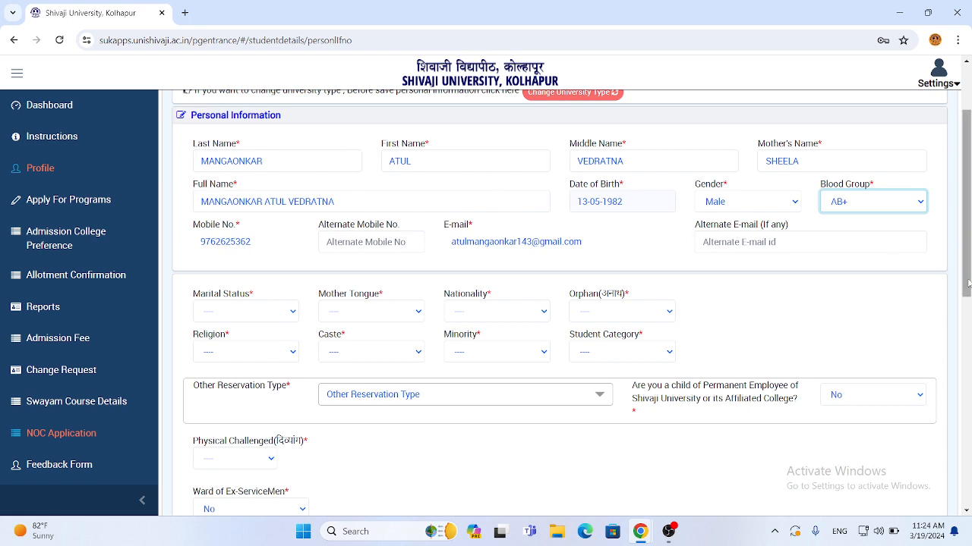
{"action": "left_click_drag", "start_coordinate": [968, 284], "coordinate": [962, 332]}
{"action": "left_click", "coordinate": [286, 196]}
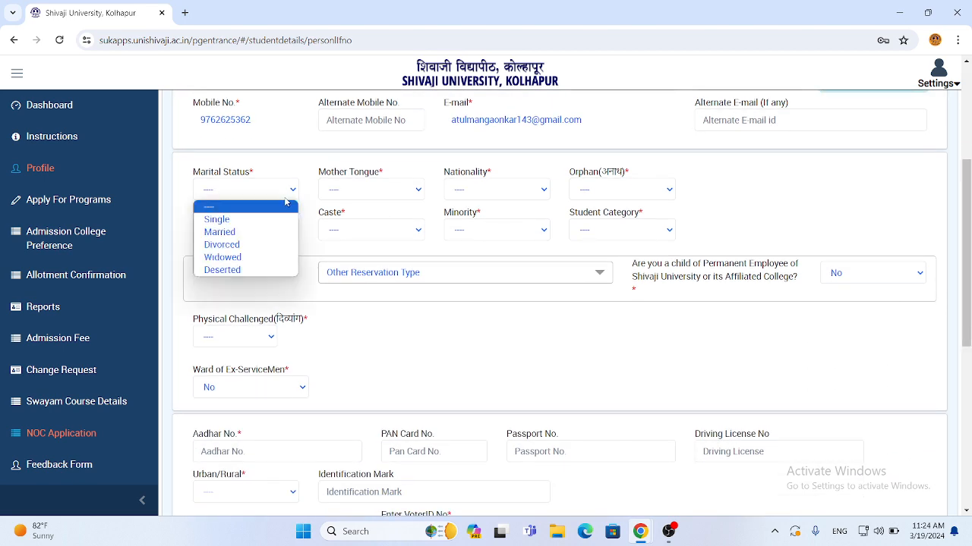
{"action": "left_click", "coordinate": [264, 238]}
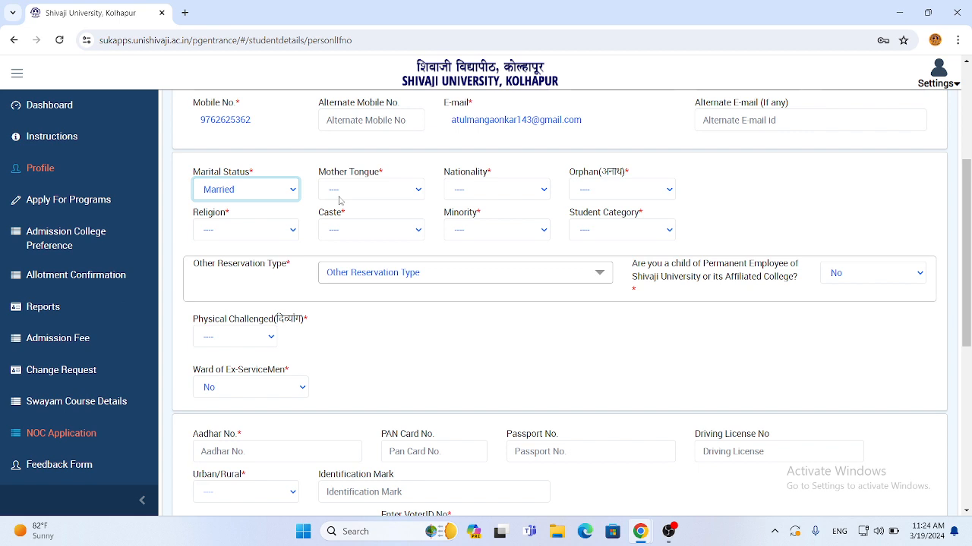
{"action": "left_click", "coordinate": [393, 193]}
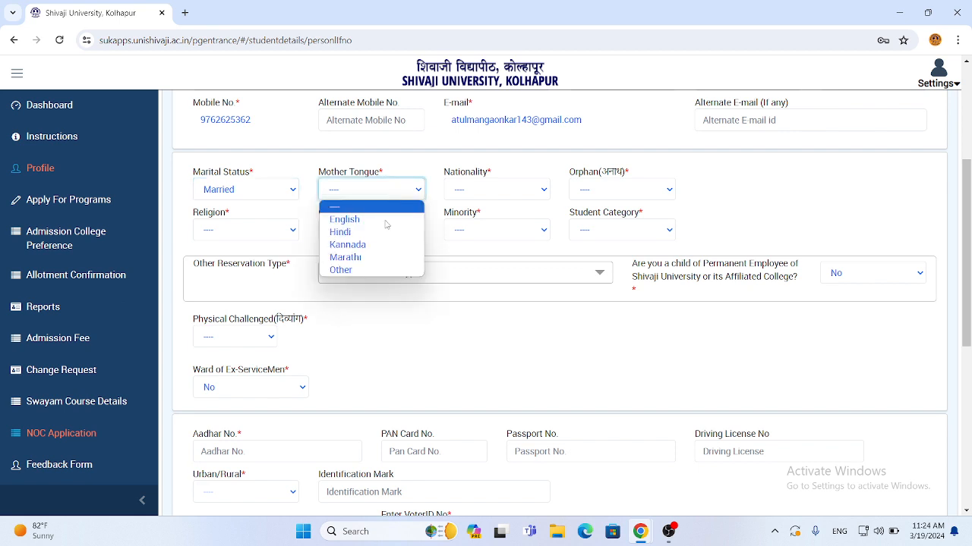
{"action": "left_click", "coordinate": [370, 258]}
{"action": "left_click", "coordinate": [510, 188]}
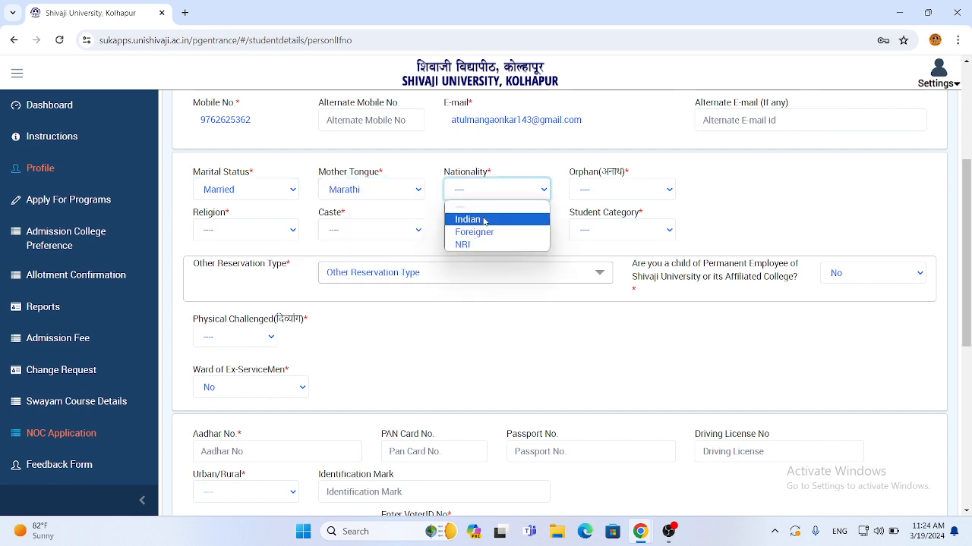
{"action": "left_click", "coordinate": [487, 219]}
{"action": "left_click", "coordinate": [608, 191]}
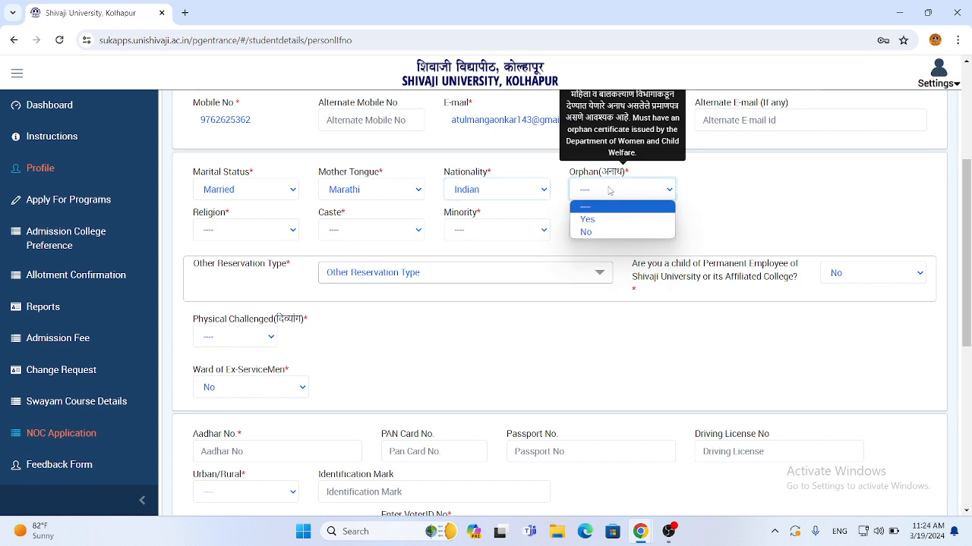
{"action": "left_click", "coordinate": [608, 234]}
Step: Set religion to Hindu and caste to Other
{"action": "left_click", "coordinate": [294, 229]}
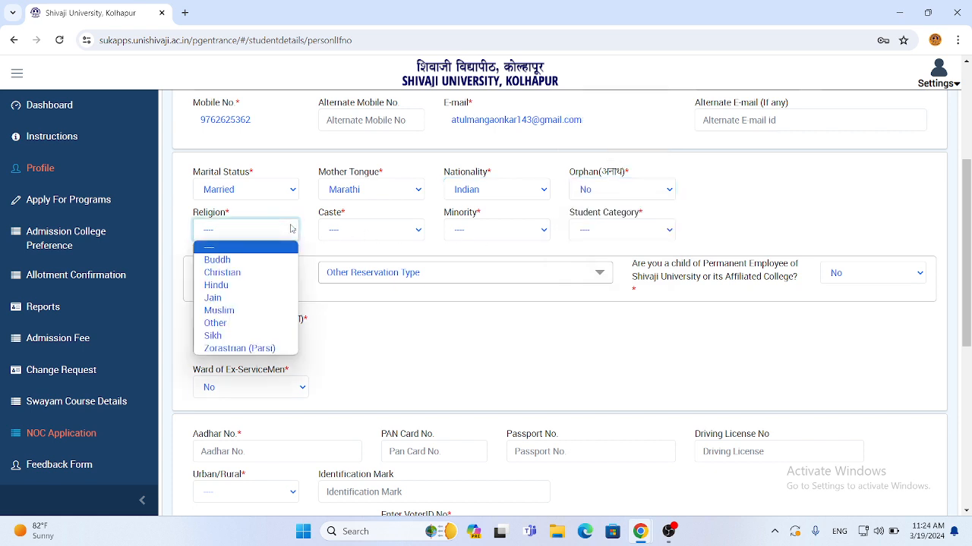
{"action": "left_click", "coordinate": [254, 286]}
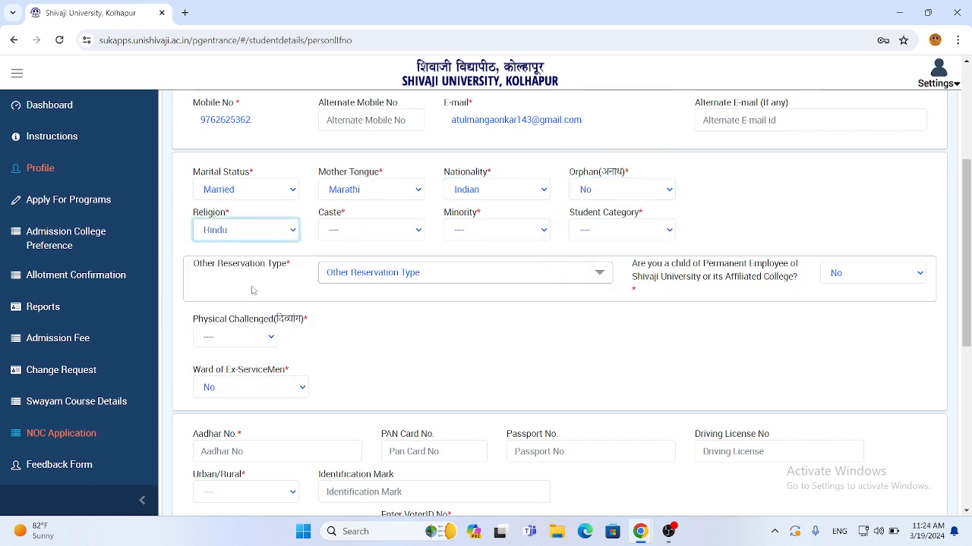
{"action": "left_click", "coordinate": [413, 229]}
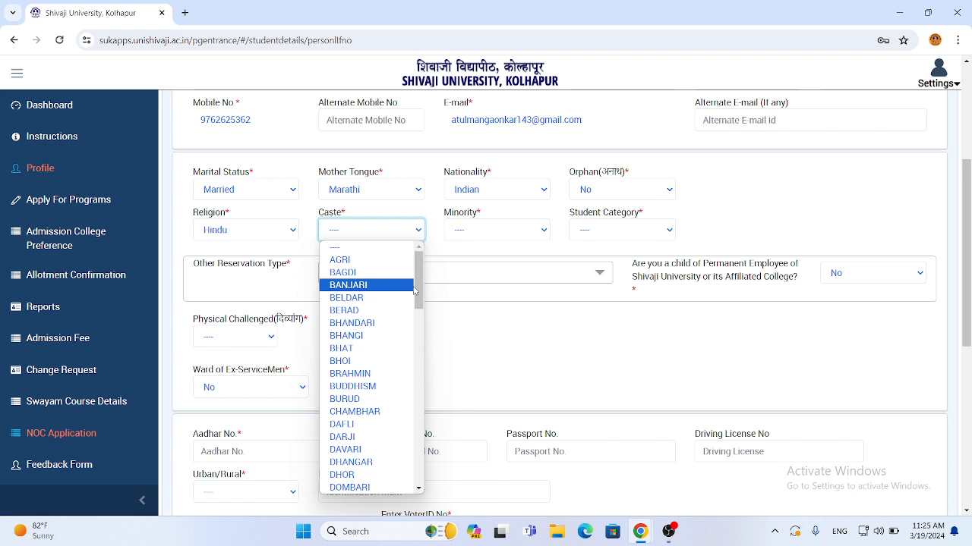
{"action": "left_click", "coordinate": [294, 238]}
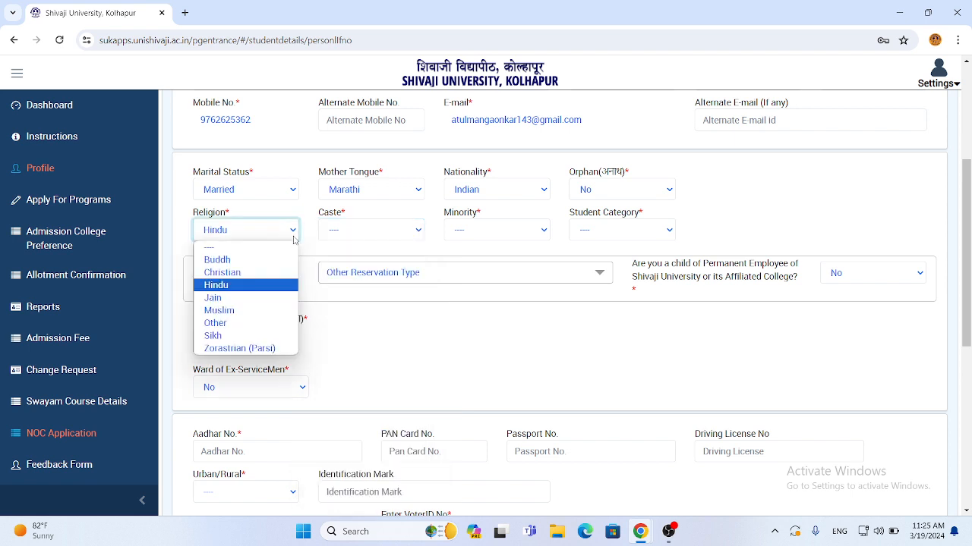
{"action": "left_click", "coordinate": [407, 231]}
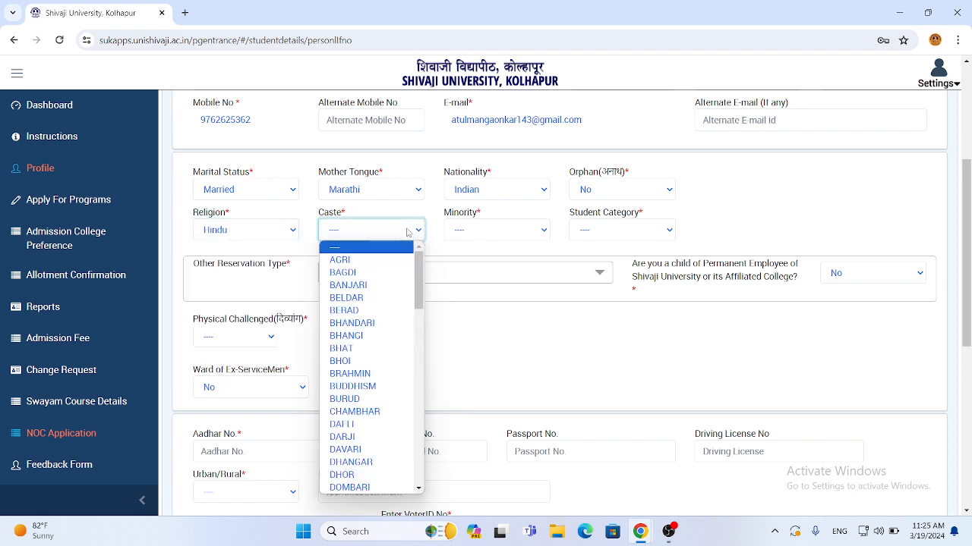
{"action": "left_click_drag", "start_coordinate": [419, 287], "coordinate": [424, 453]}
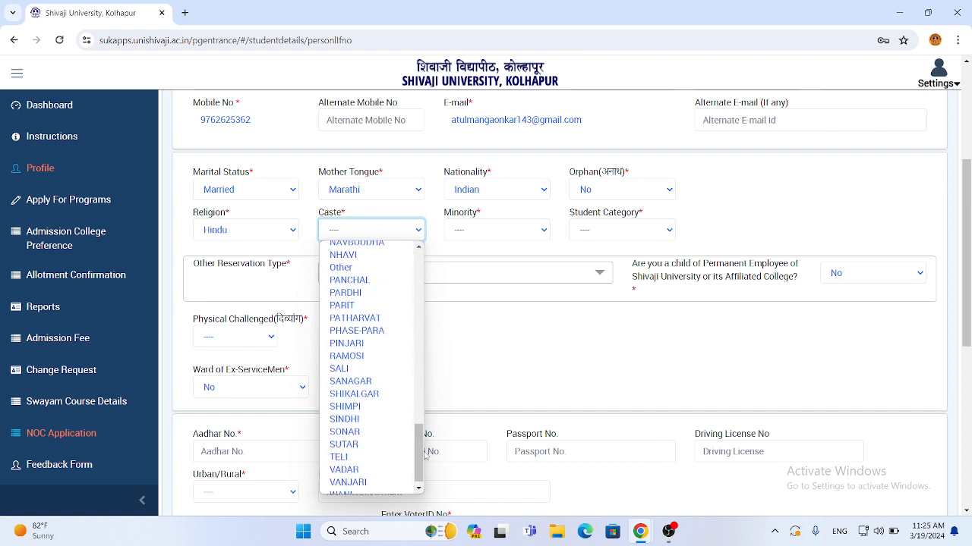
{"action": "left_click", "coordinate": [354, 271]}
Step: Set minority No, student category RESERVED and reservation category SC
{"action": "left_click", "coordinate": [529, 240]}
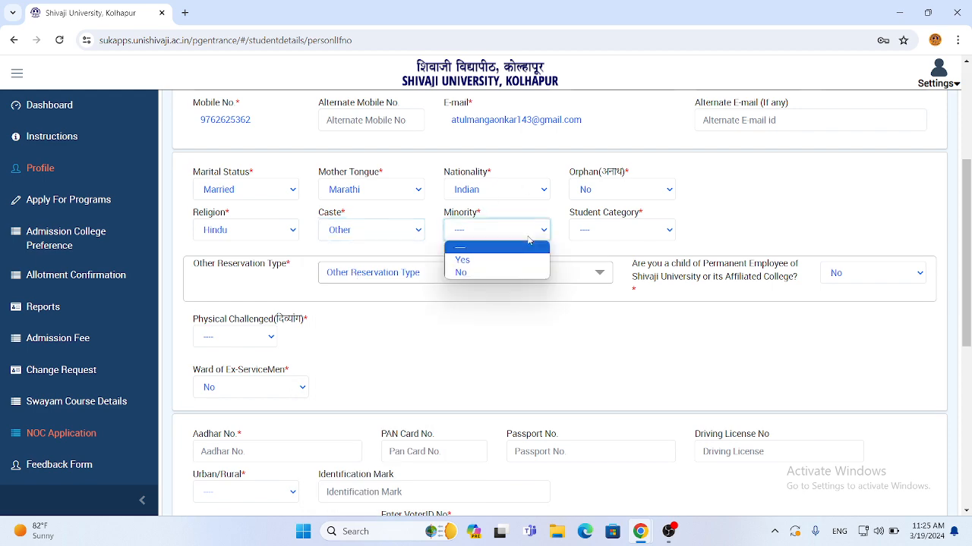
{"action": "left_click", "coordinate": [510, 273]}
{"action": "left_click", "coordinate": [622, 228]}
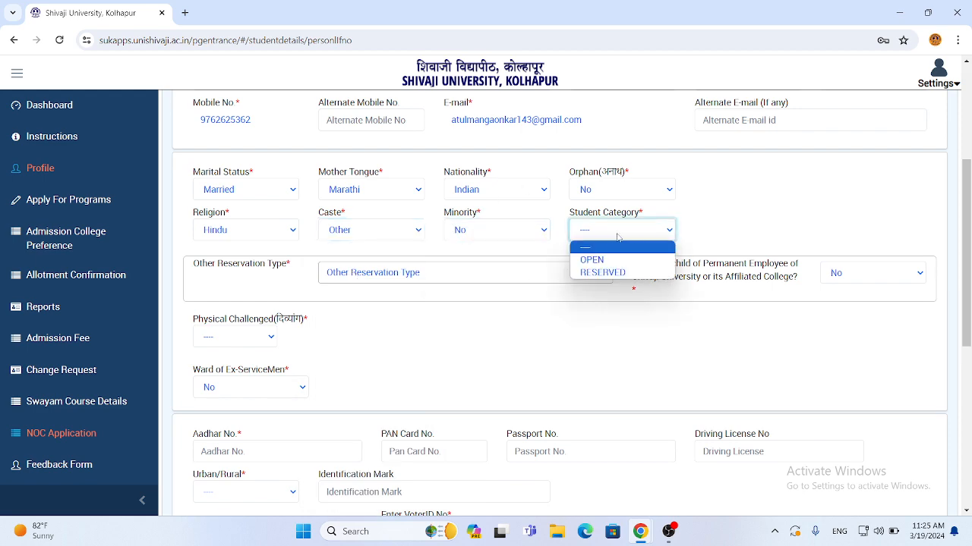
{"action": "left_click", "coordinate": [611, 272]}
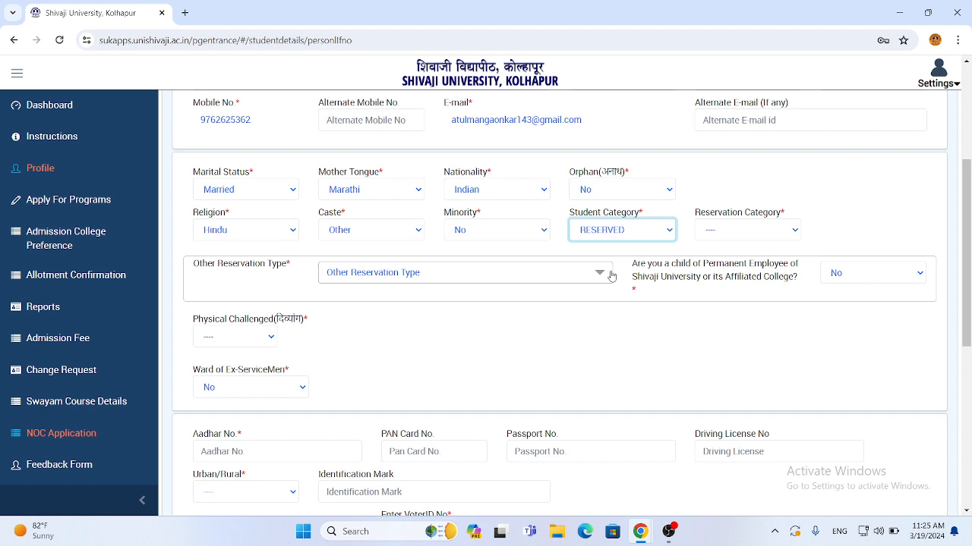
{"action": "left_click", "coordinate": [733, 235]}
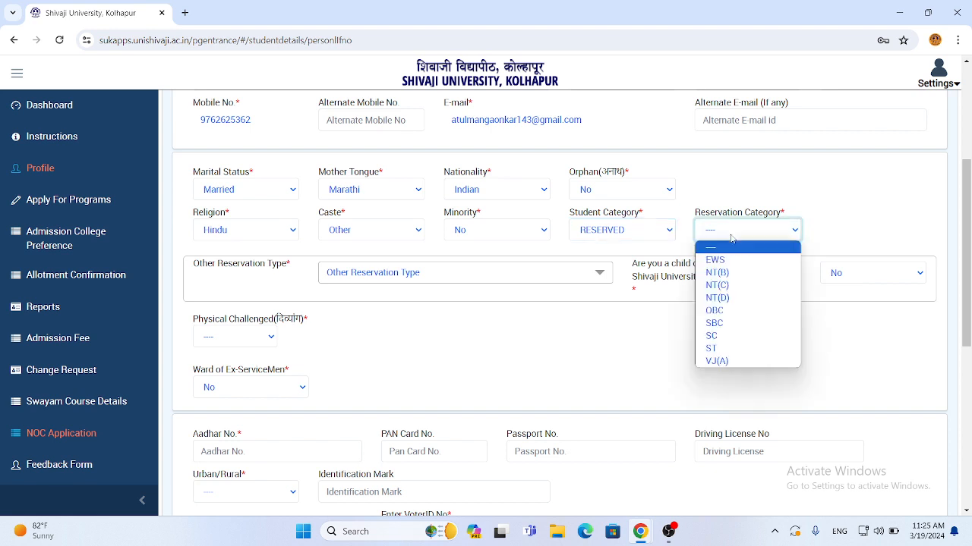
{"action": "left_click", "coordinate": [723, 337]}
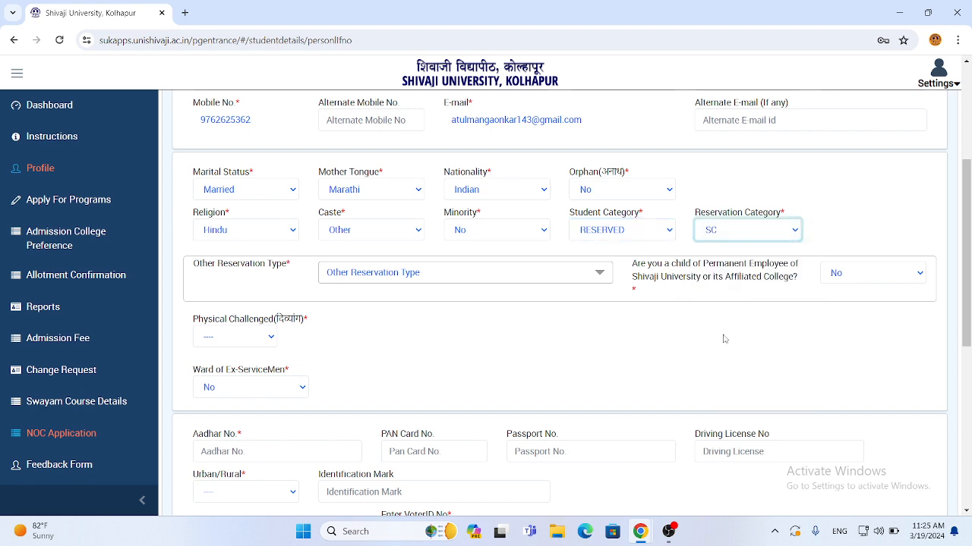
Step: Set Other Reservation Type to Not Applicable and Physical Challenged to No
{"action": "left_click", "coordinate": [495, 278]}
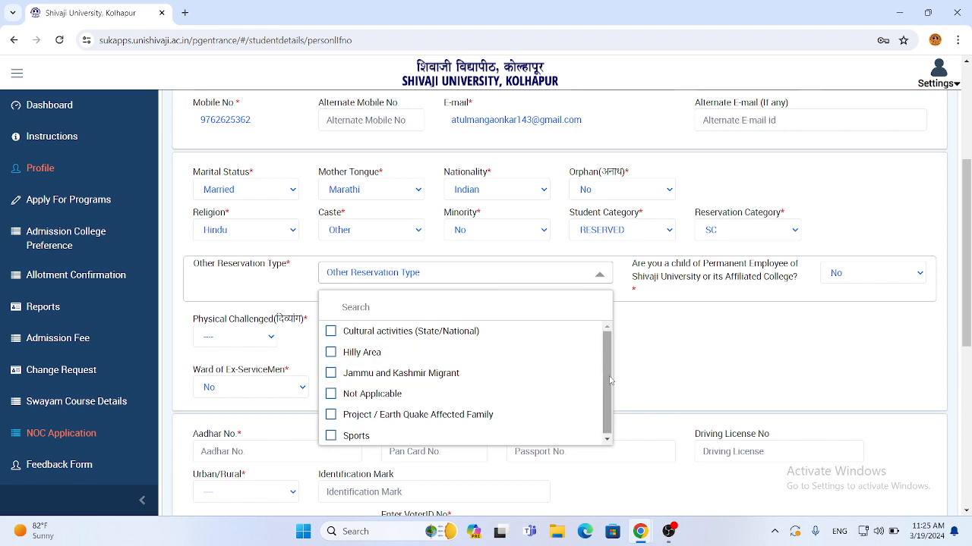
{"action": "left_click_drag", "start_coordinate": [611, 378], "coordinate": [612, 397]}
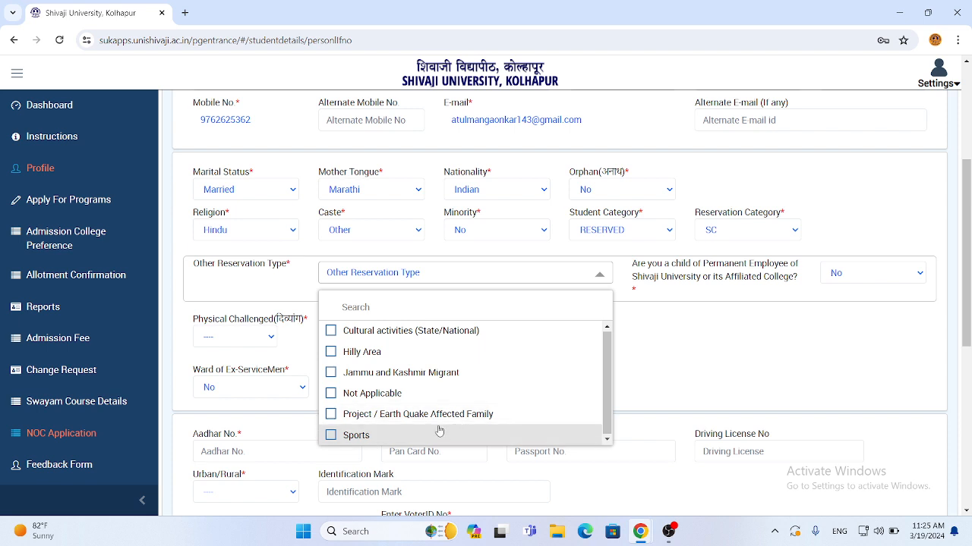
{"action": "left_click", "coordinate": [332, 394]}
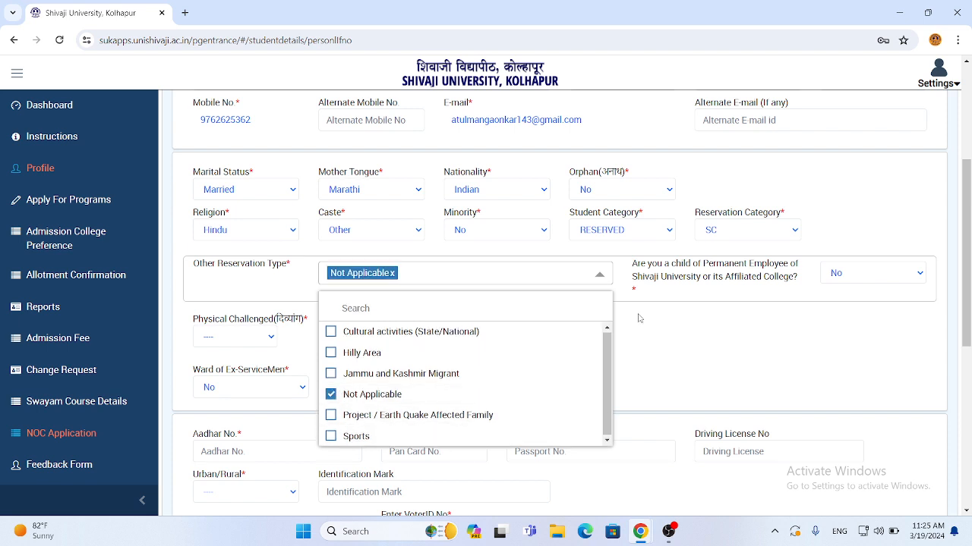
{"action": "left_click", "coordinate": [676, 318]}
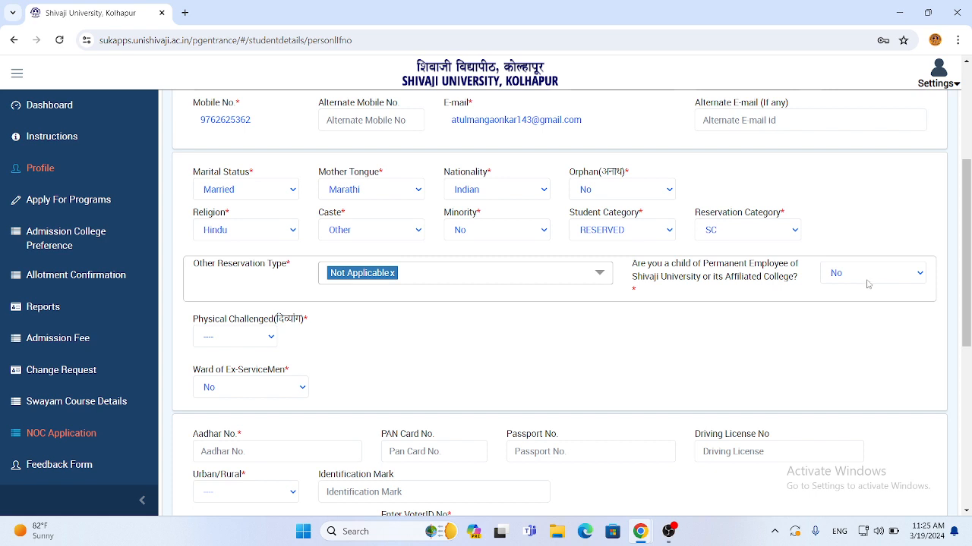
{"action": "left_click", "coordinate": [265, 339]}
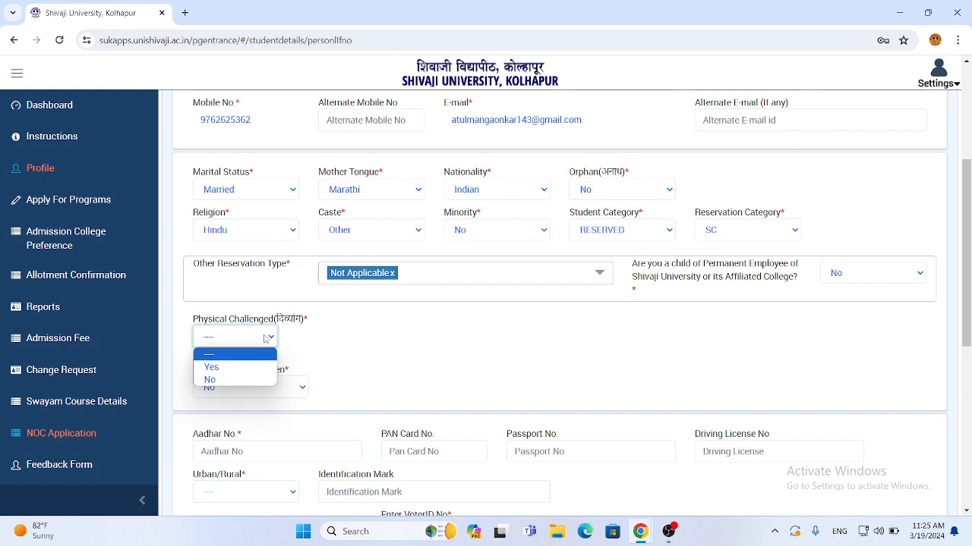
{"action": "left_click", "coordinate": [240, 380]}
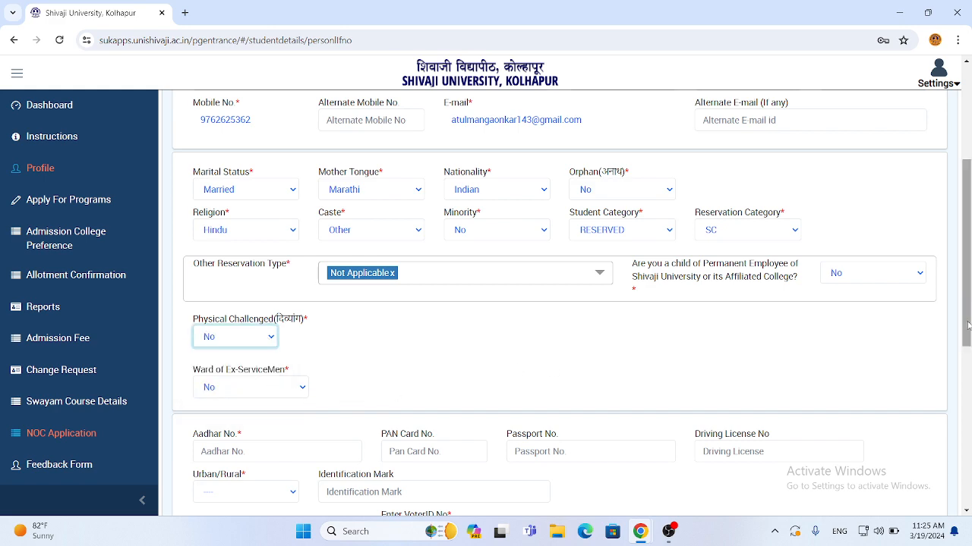
{"action": "scroll", "coordinate": [968, 326], "scroll_direction": "down", "scroll_amount": 3}
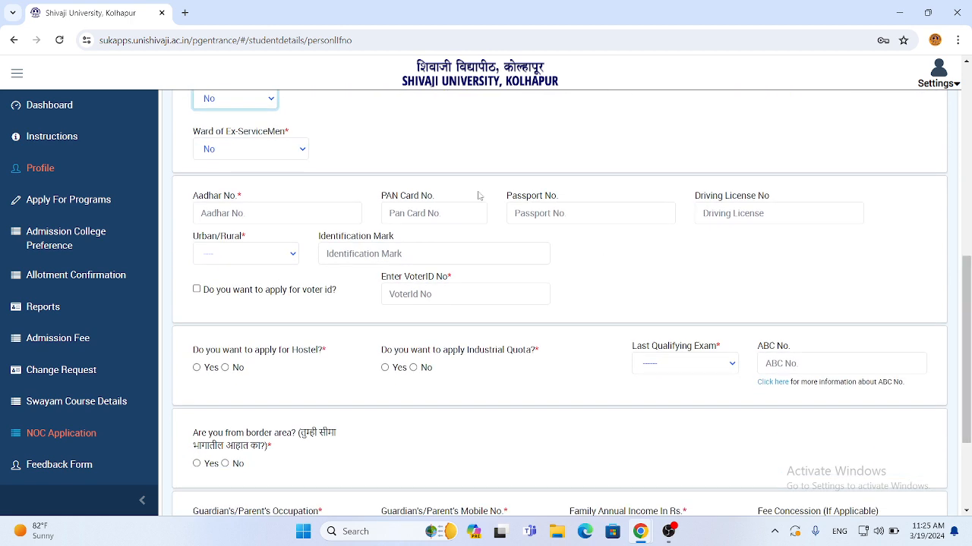
Step: Enter the Aadhar number, set Urban/Rural to Urban, and enter the Voter ID number
{"action": "left_click", "coordinate": [283, 214]}
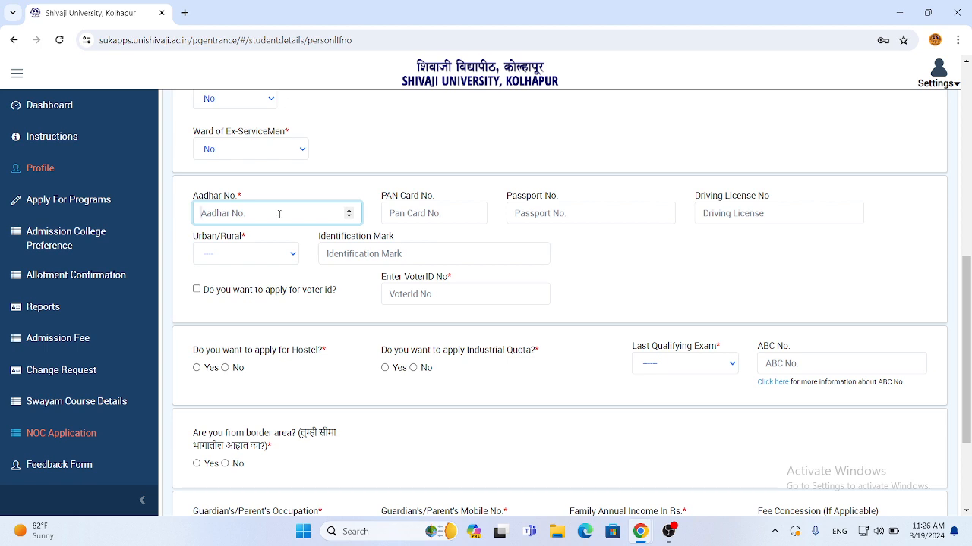
{"action": "type", "text": "0000"}
{"action": "type", "text": "00000000"}
{"action": "left_click", "coordinate": [411, 214]}
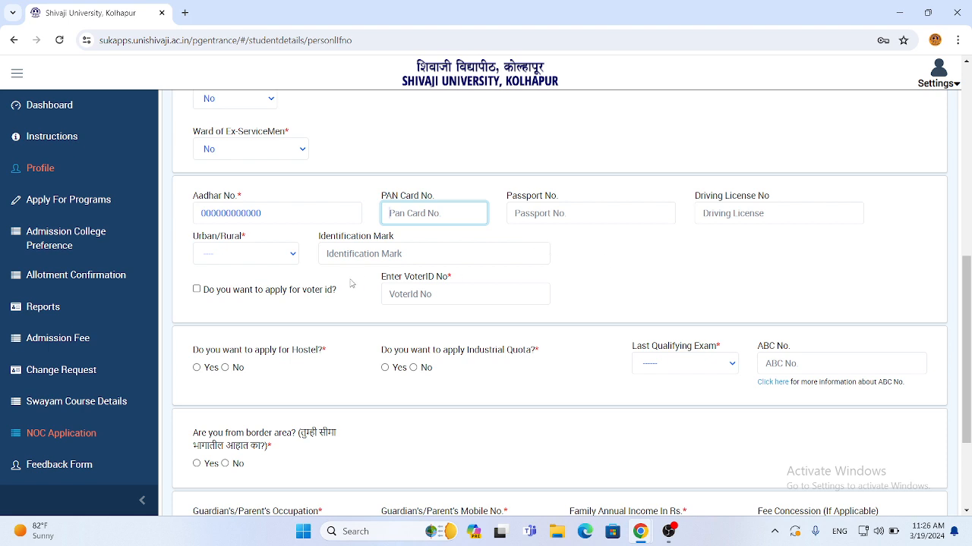
{"action": "left_click", "coordinate": [293, 255]}
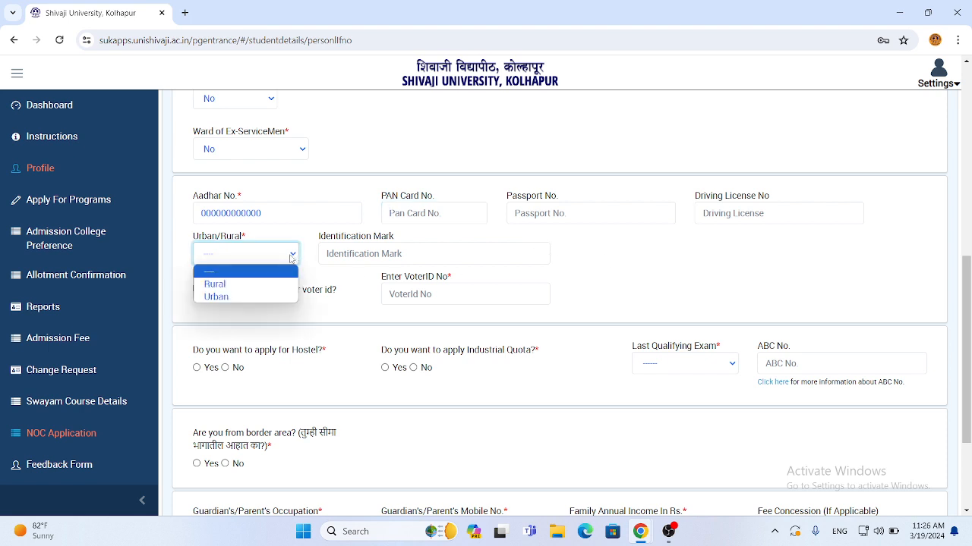
{"action": "left_click", "coordinate": [250, 296]}
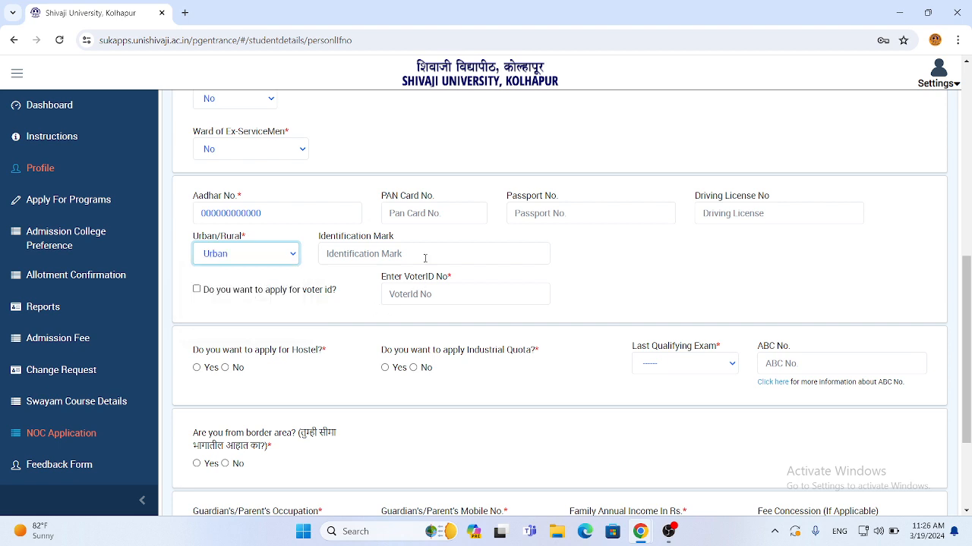
{"action": "left_click", "coordinate": [444, 296]}
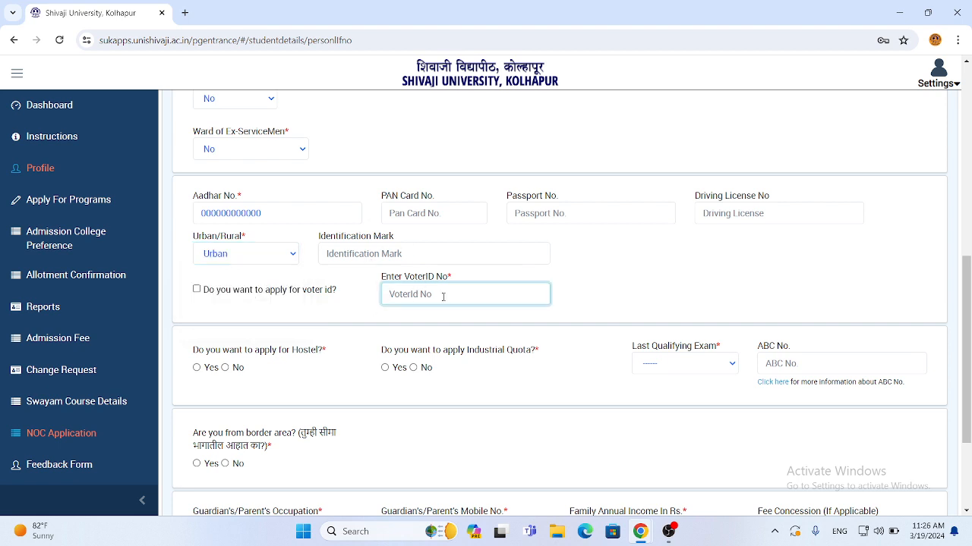
{"action": "type", "text": "000000000000"}
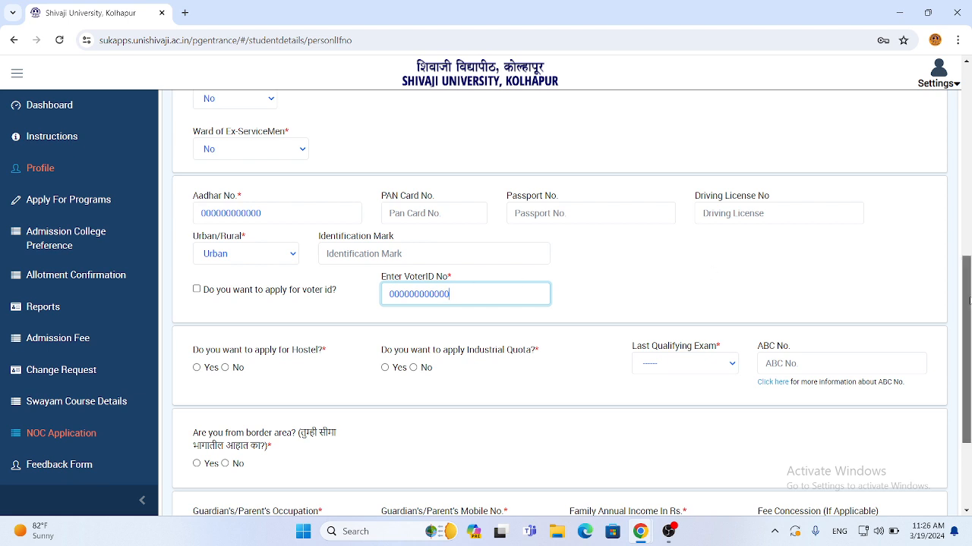
{"action": "left_click_drag", "start_coordinate": [969, 301], "coordinate": [967, 405]}
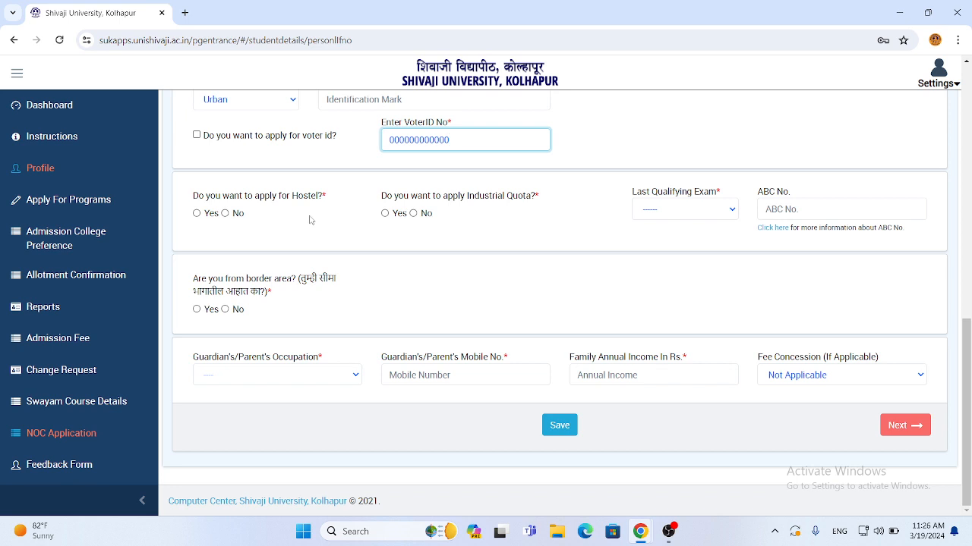
Step: Answer No for Hostel and Industrial Quota, leaving Last Qualifying Exam unselected
{"action": "left_click", "coordinate": [226, 214]}
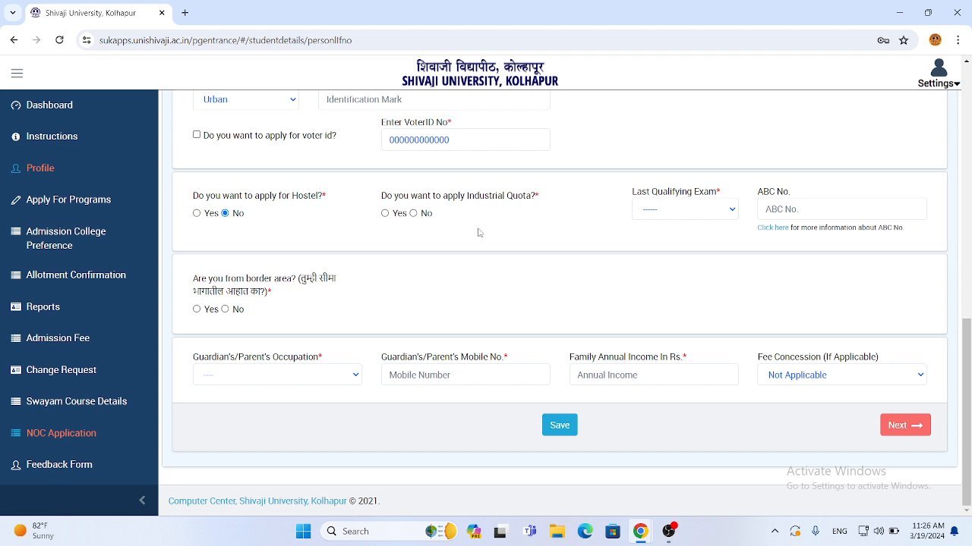
{"action": "left_click", "coordinate": [413, 214]}
{"action": "left_click", "coordinate": [727, 215]}
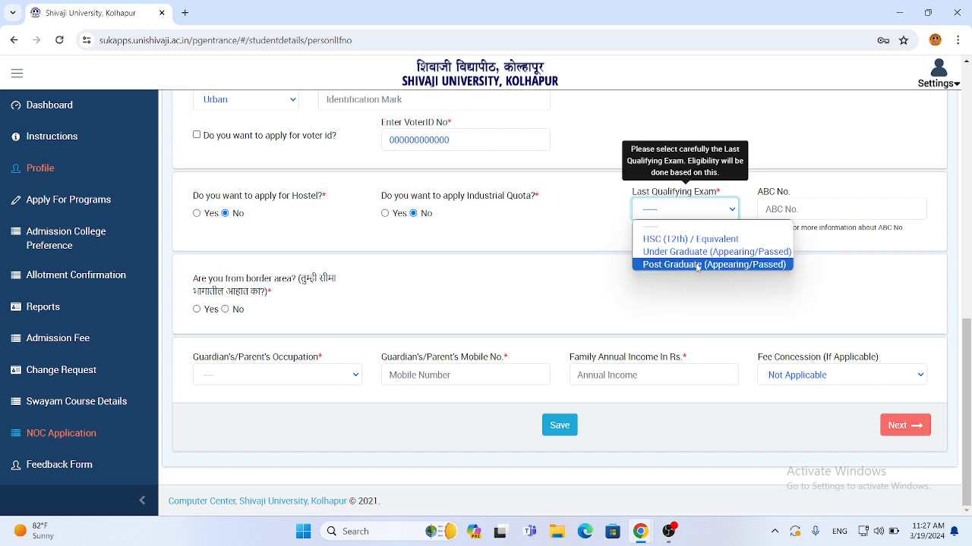
{"action": "left_click", "coordinate": [713, 306]}
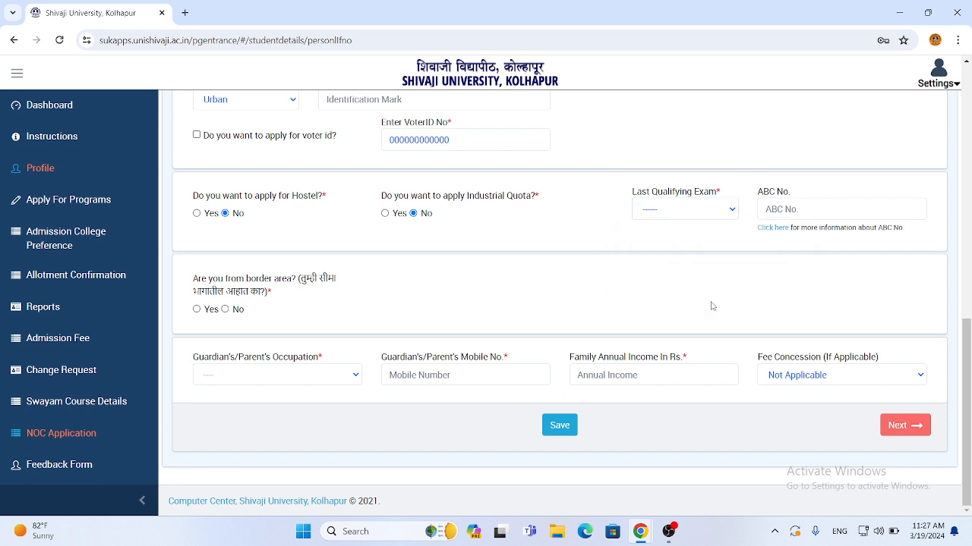
Step: Save ABC_Info.pdf from the ABC No. help link to Downloads, then return to the form
{"action": "left_click", "coordinate": [771, 228]}
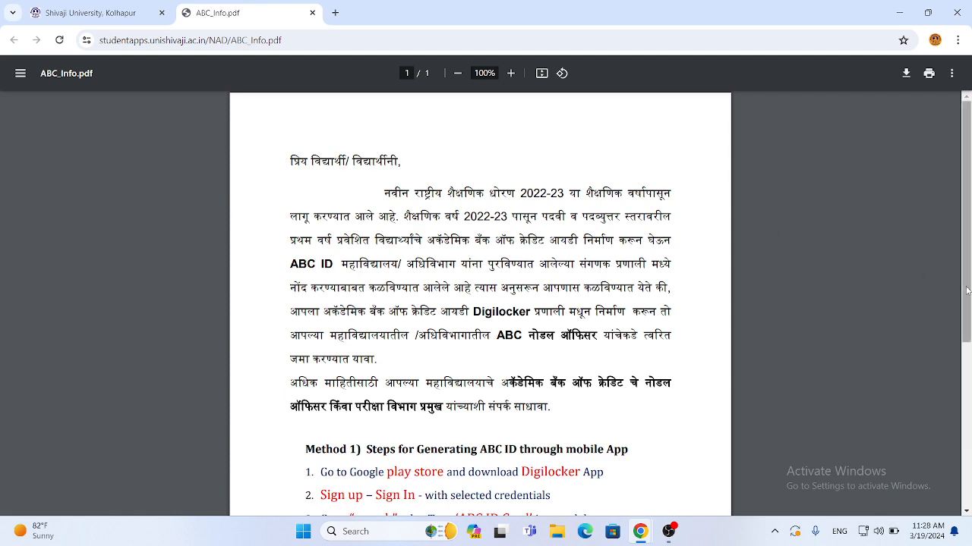
{"action": "left_click_drag", "start_coordinate": [968, 291], "coordinate": [970, 456]}
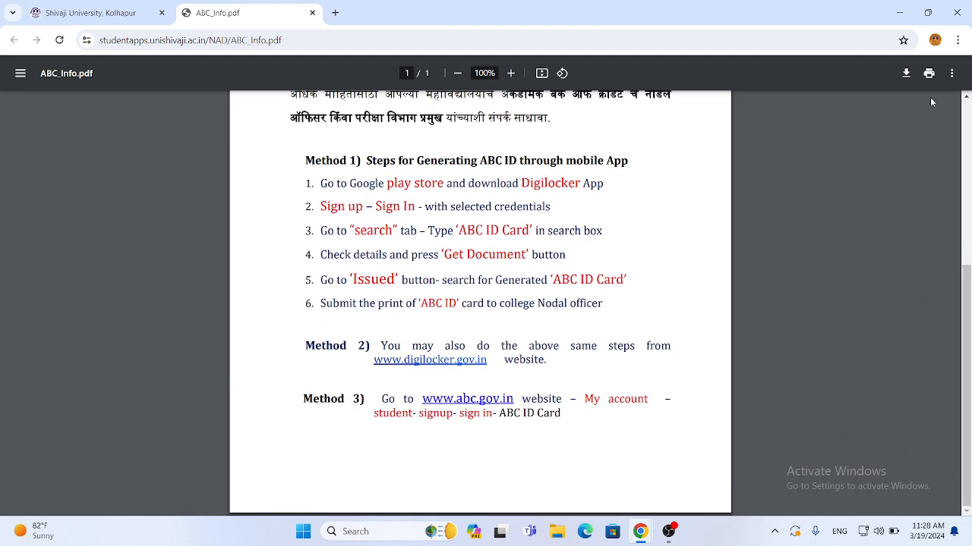
{"action": "left_click", "coordinate": [907, 74]}
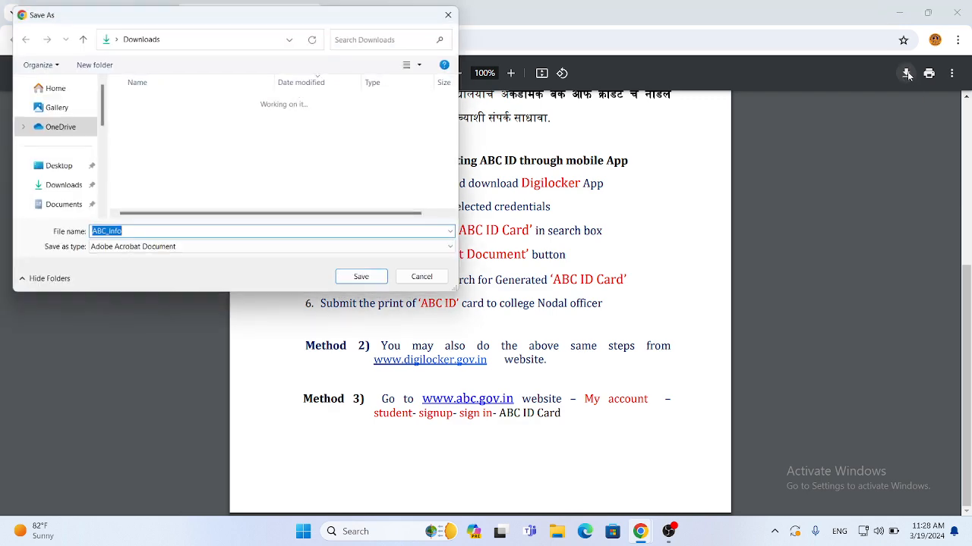
{"action": "left_click", "coordinate": [384, 284]}
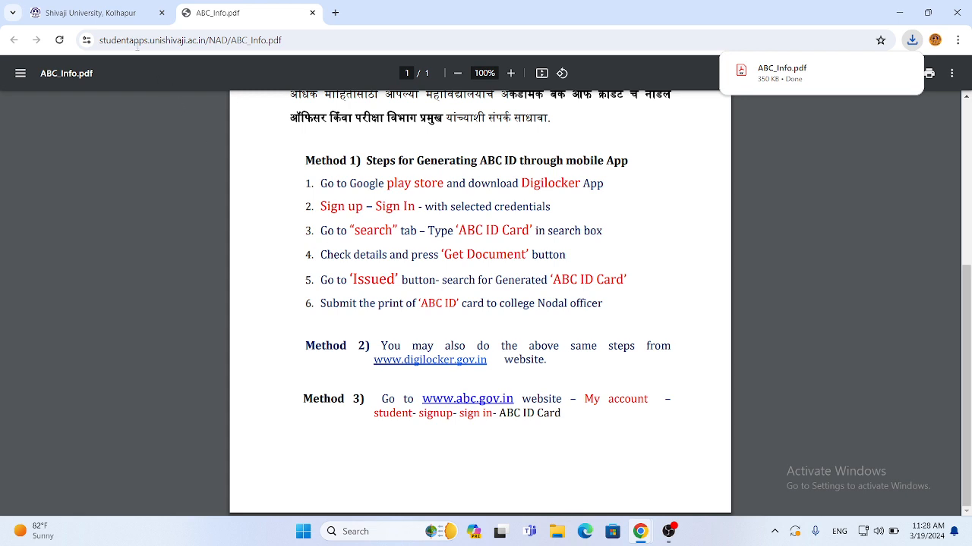
{"action": "left_click", "coordinate": [132, 22]}
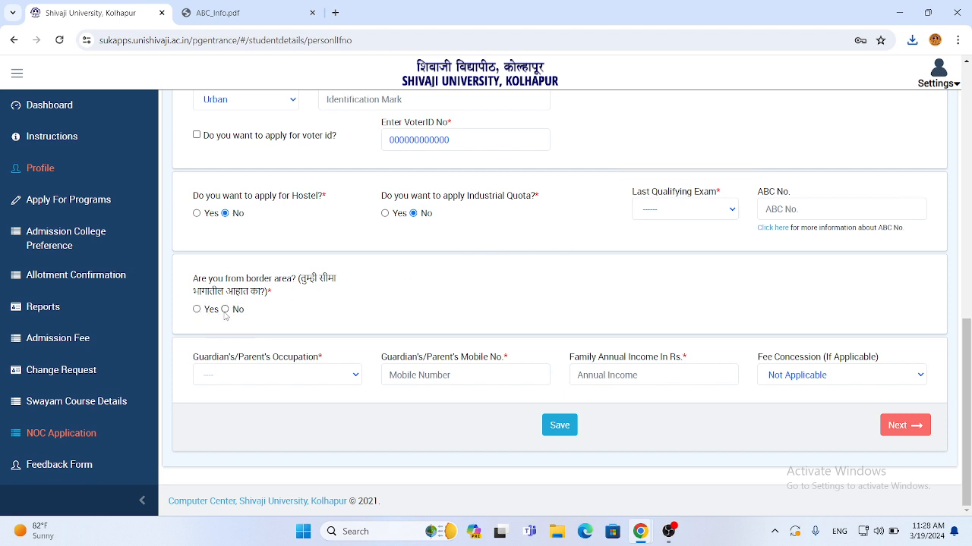
Step: Set guardian's occupation to OTHER, then enter the guardian's mobile number and family annual income
{"action": "left_click", "coordinate": [340, 376]}
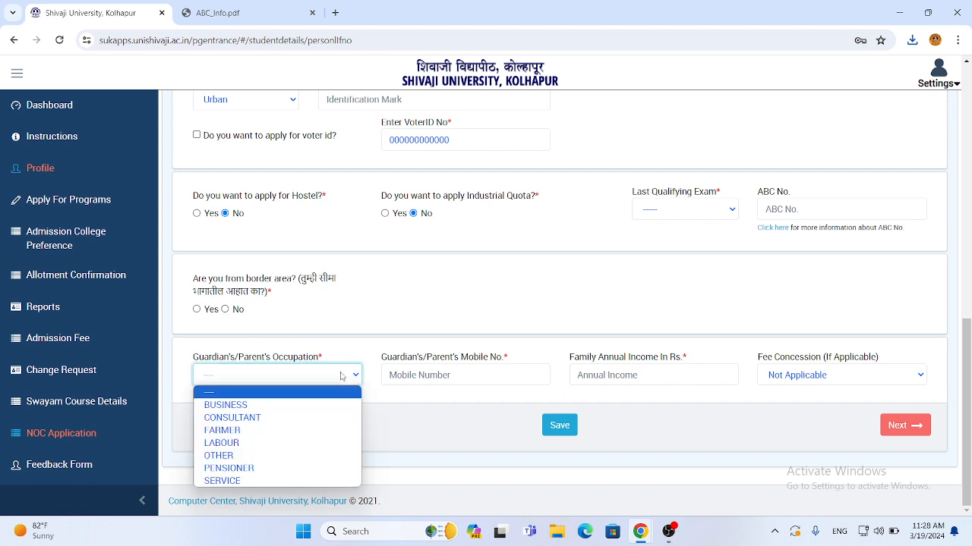
{"action": "left_click", "coordinate": [265, 456]}
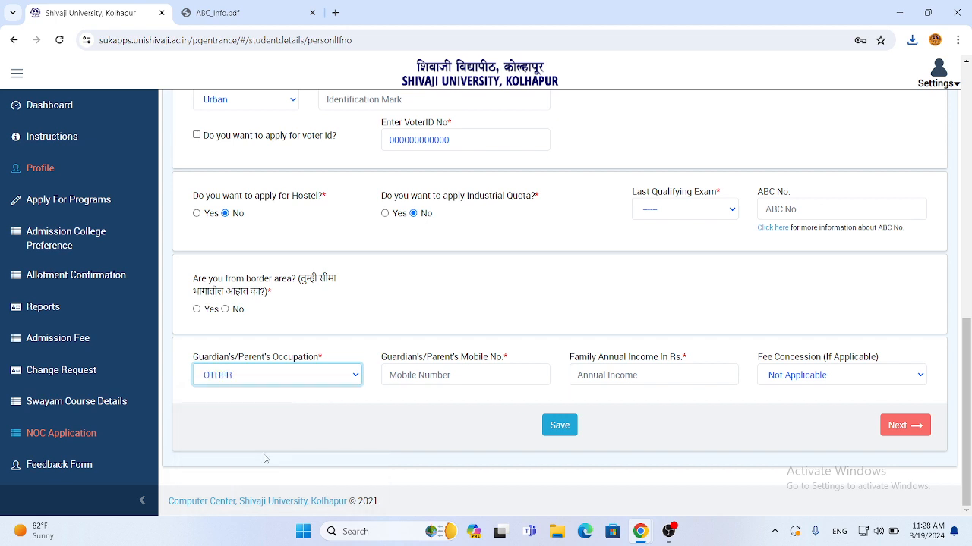
{"action": "left_click", "coordinate": [472, 368]}
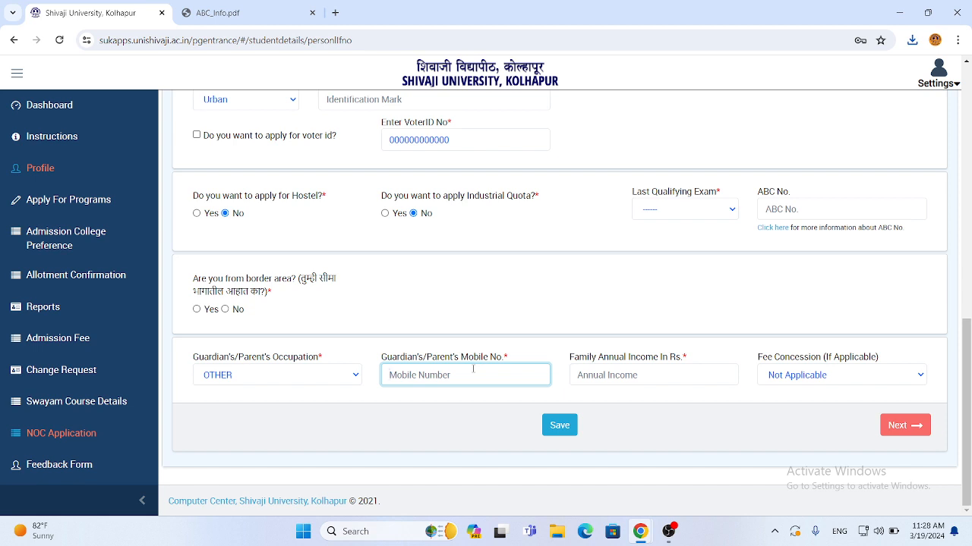
{"action": "type", "text": "0000000000"}
{"action": "left_click", "coordinate": [592, 375]}
{"action": "type", "text": "000000"}
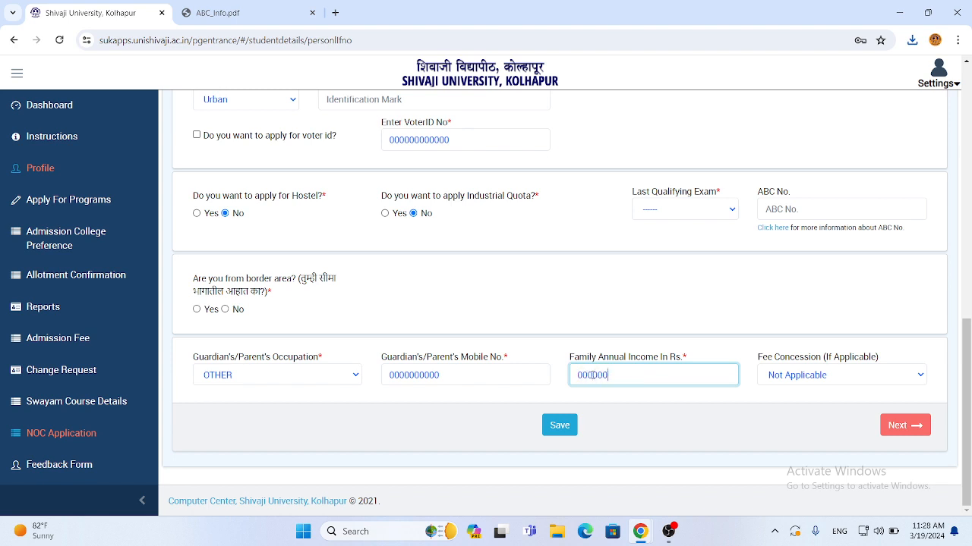
{"action": "type", "text": "000"}
Step: After a rejected save, set border area No and Last Qualifying Exam Under Graduate, then resave
{"action": "left_click", "coordinate": [828, 375]}
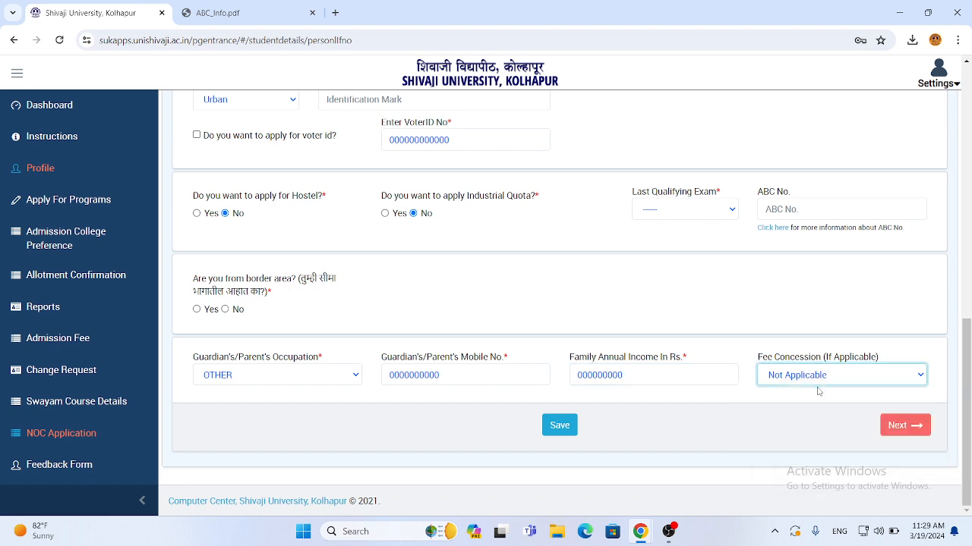
{"action": "left_click", "coordinate": [566, 430]}
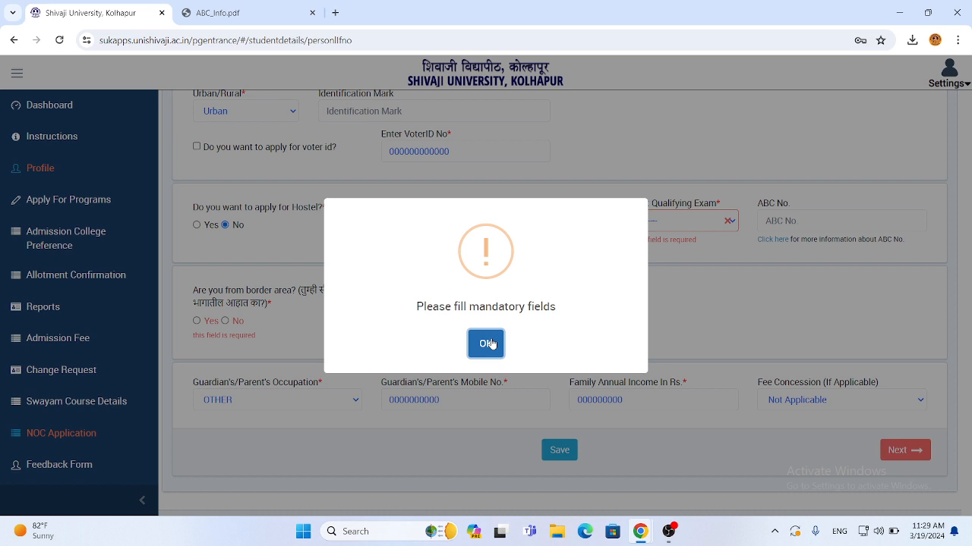
{"action": "left_click", "coordinate": [490, 343]}
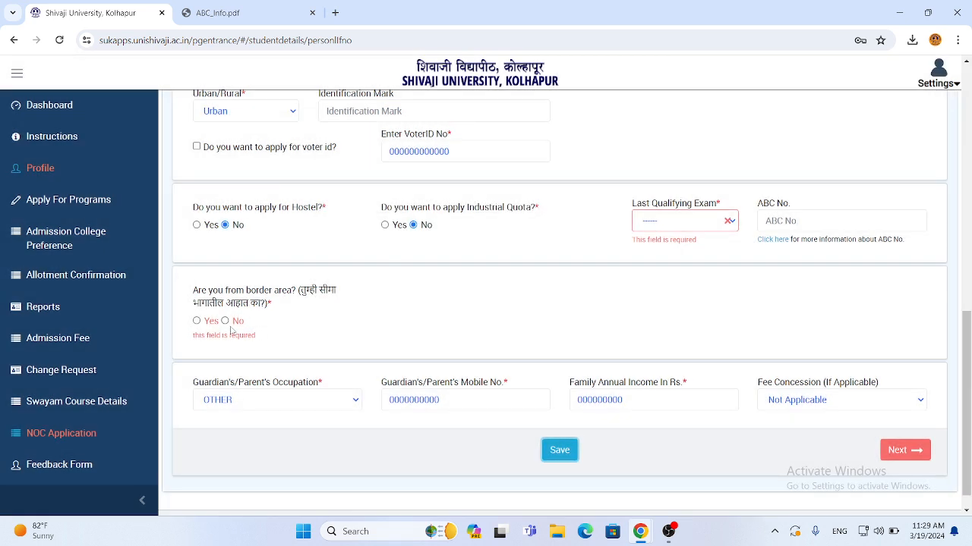
{"action": "left_click", "coordinate": [225, 321]}
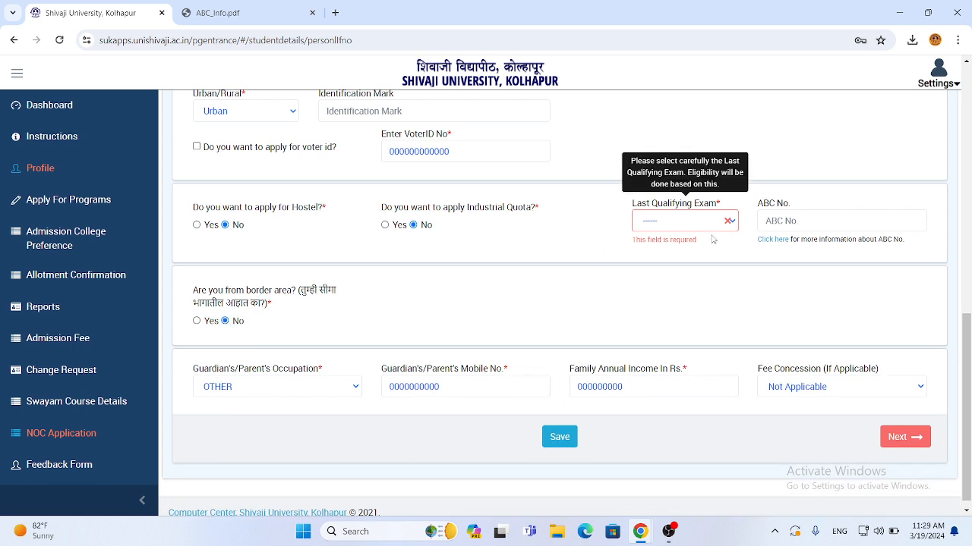
{"action": "left_click", "coordinate": [731, 223]}
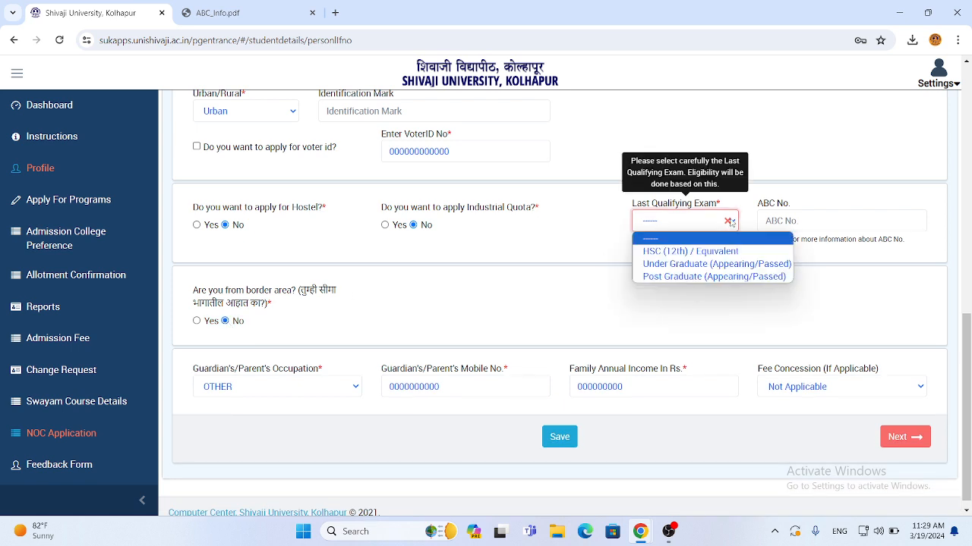
{"action": "left_click", "coordinate": [703, 263]}
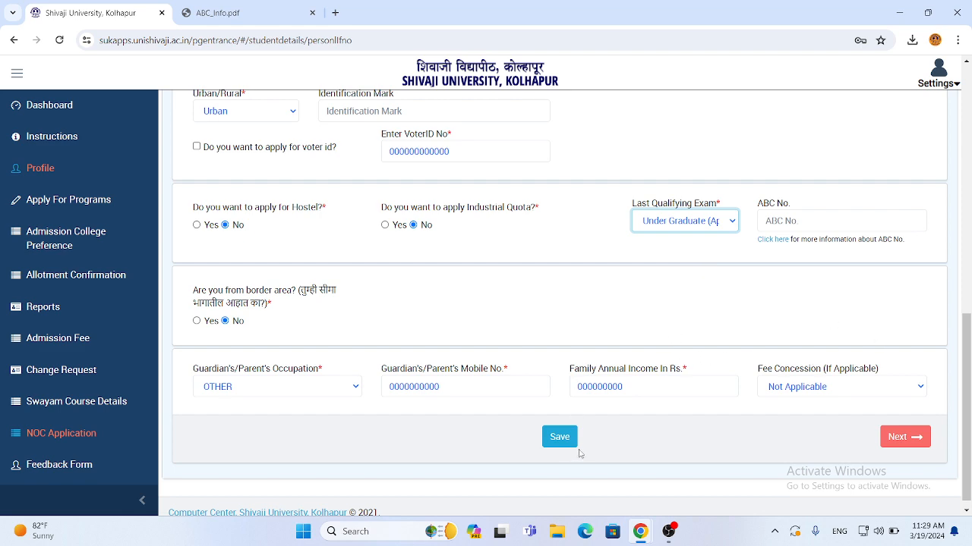
{"action": "left_click", "coordinate": [560, 437]}
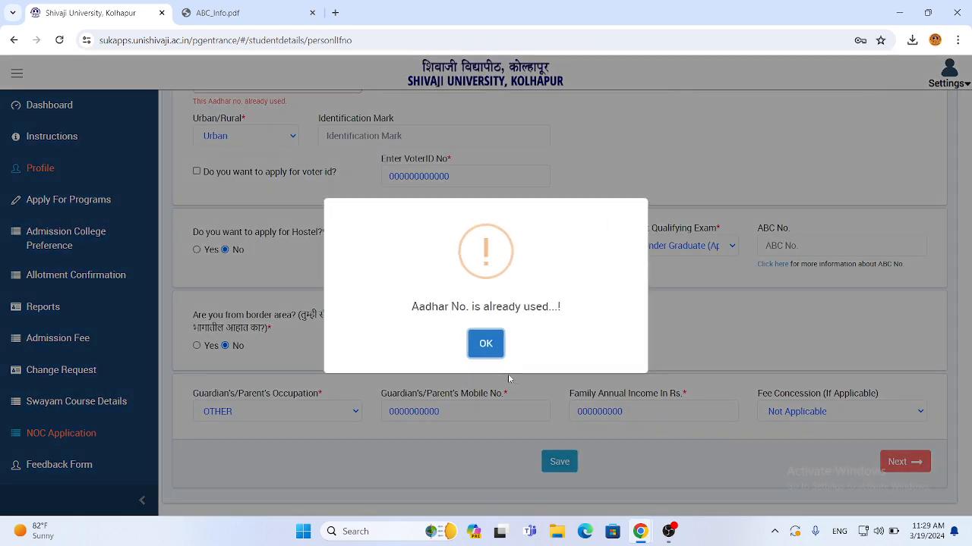
{"action": "left_click", "coordinate": [486, 344]}
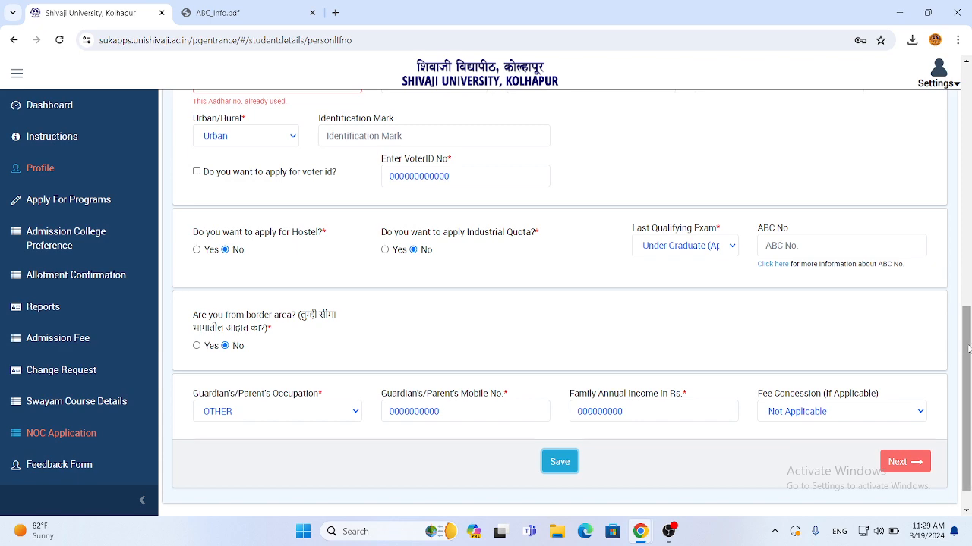
Step: Replace the Aadhar No. with a new 12-digit number, save, and acknowledge the success message
{"action": "scroll", "coordinate": [968, 349], "scroll_direction": "up", "scroll_amount": 3}
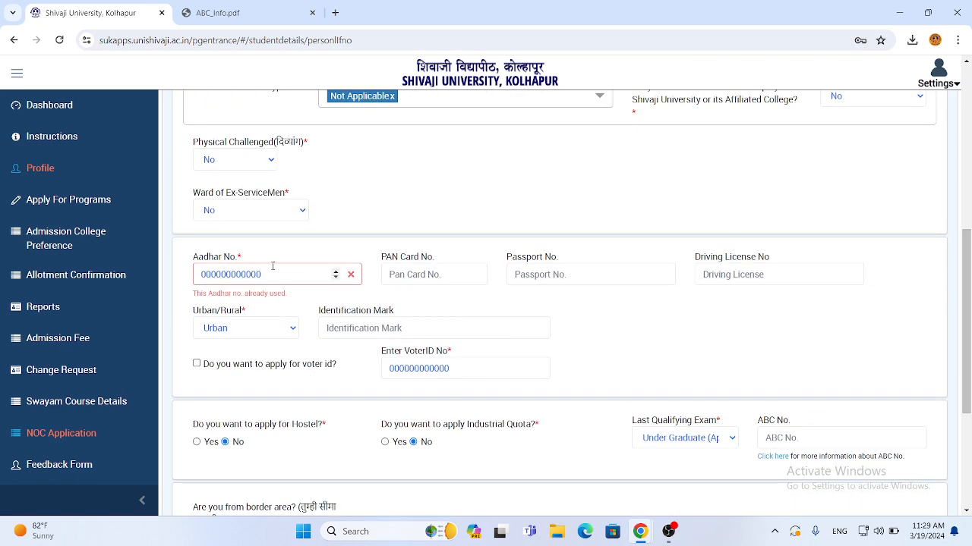
{"action": "left_click", "coordinate": [272, 276]}
{"action": "key", "text": "BackSpace"}
{"action": "key", "text": "BackSpace"}
{"action": "key", "text": "BackSpace"}
{"action": "key", "text": "BackSpace"}
{"action": "key", "text": "BackSpace"}
{"action": "key", "text": "BackSpace"}
{"action": "key", "text": "BackSpace"}
{"action": "key", "text": "BackSpace"}
{"action": "key", "text": "BackSpace"}
{"action": "key", "text": "BackSpace"}
{"action": "key", "text": "BackSpace"}
{"action": "key", "text": "BackSpace"}
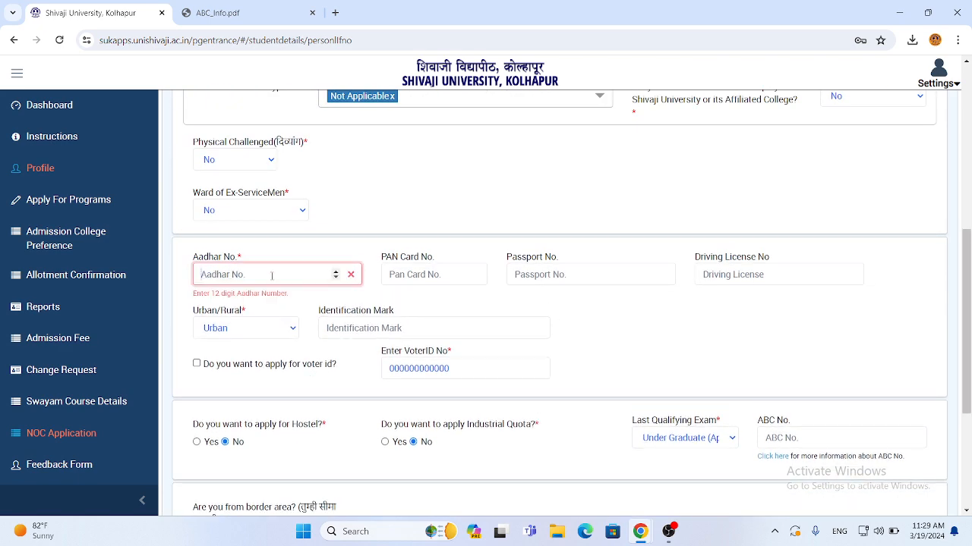
{"action": "type", "text": "99999955555"}
{"action": "type", "text": "7"}
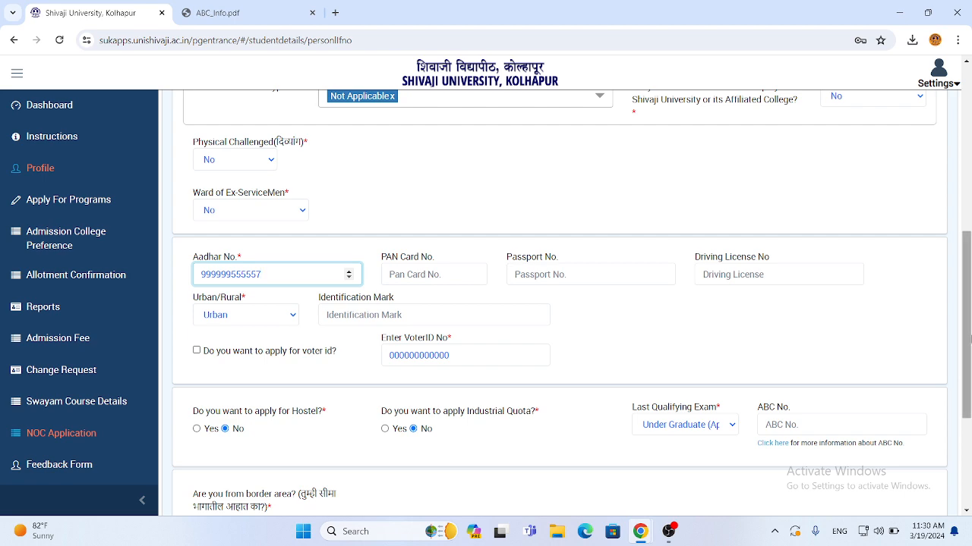
{"action": "scroll", "coordinate": [970, 340], "scroll_direction": "down", "scroll_amount": 3}
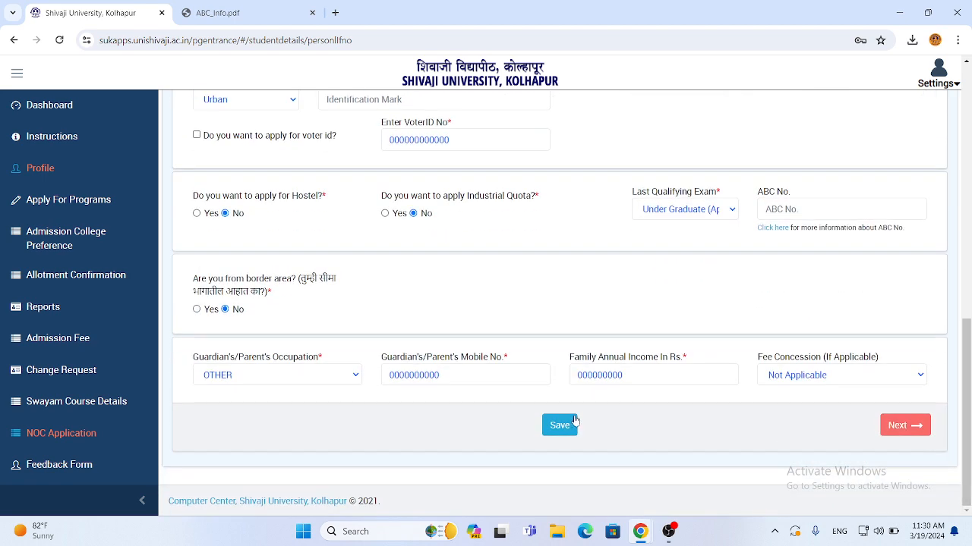
{"action": "left_click", "coordinate": [565, 427]}
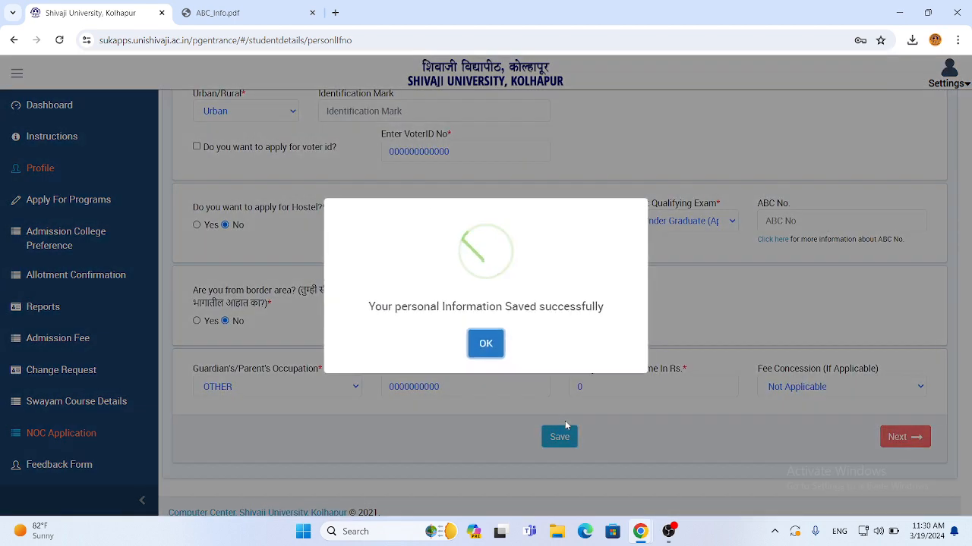
{"action": "left_click", "coordinate": [484, 343]}
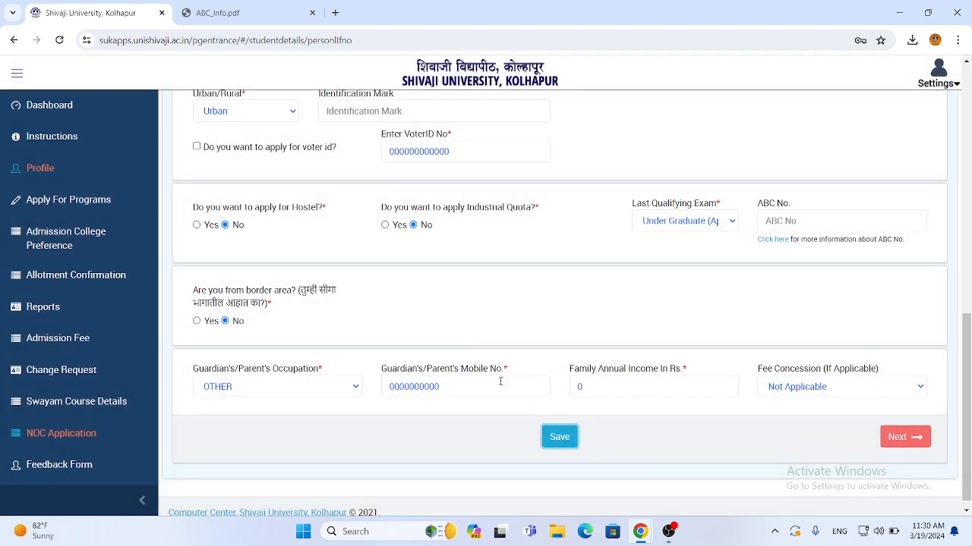
Step: Go past Photo & Sign to Address Details and mark correspondence address same as permanent
{"action": "left_click", "coordinate": [903, 439]}
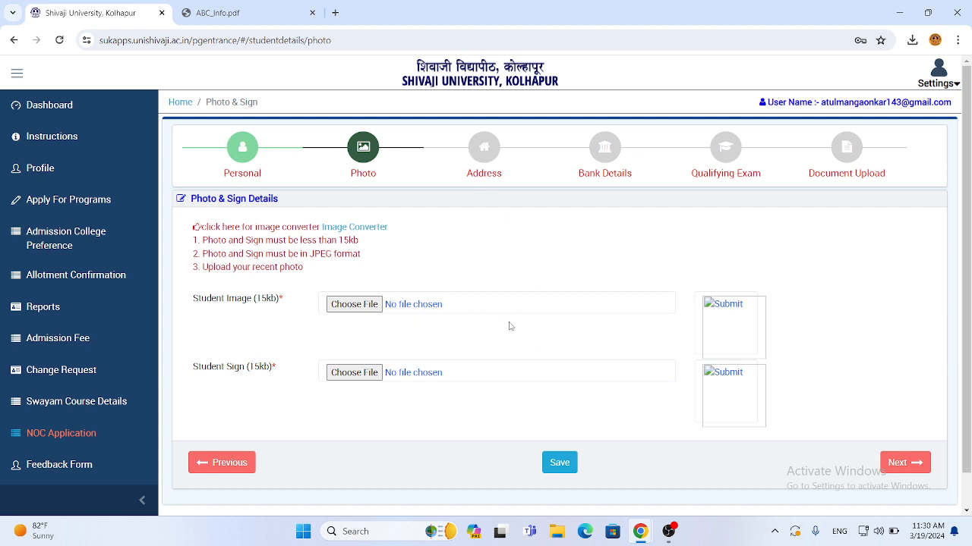
{"action": "left_click", "coordinate": [488, 162]}
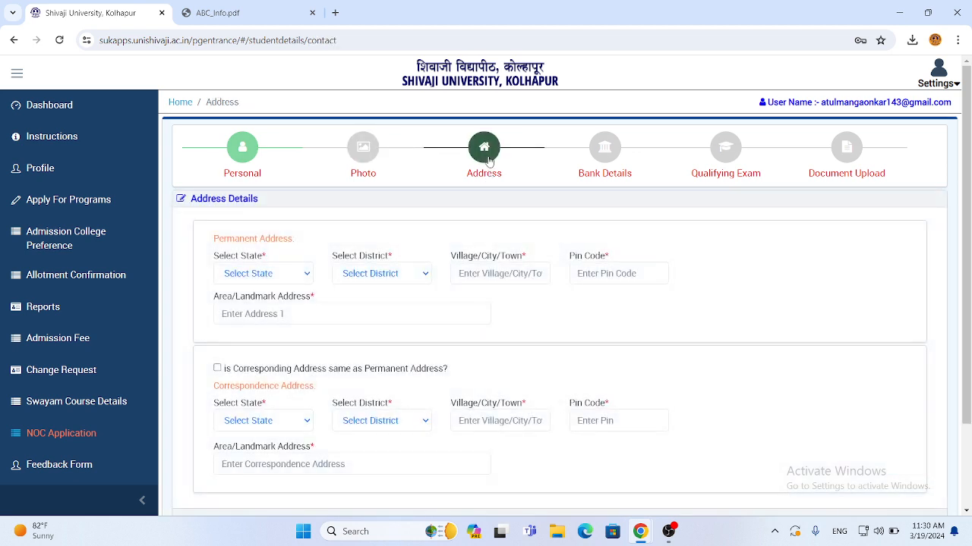
{"action": "left_click_drag", "start_coordinate": [968, 314], "coordinate": [970, 361]}
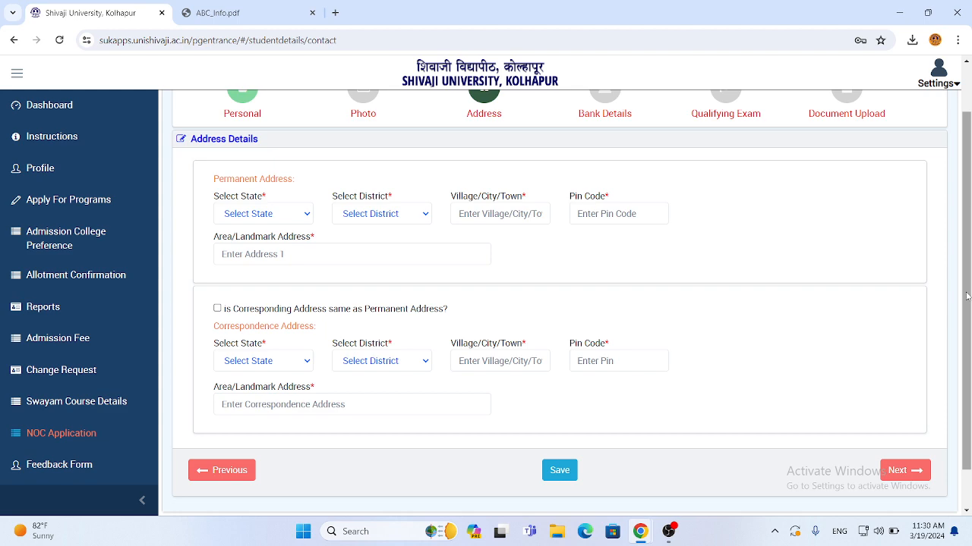
{"action": "left_click_drag", "start_coordinate": [967, 296], "coordinate": [967, 326]}
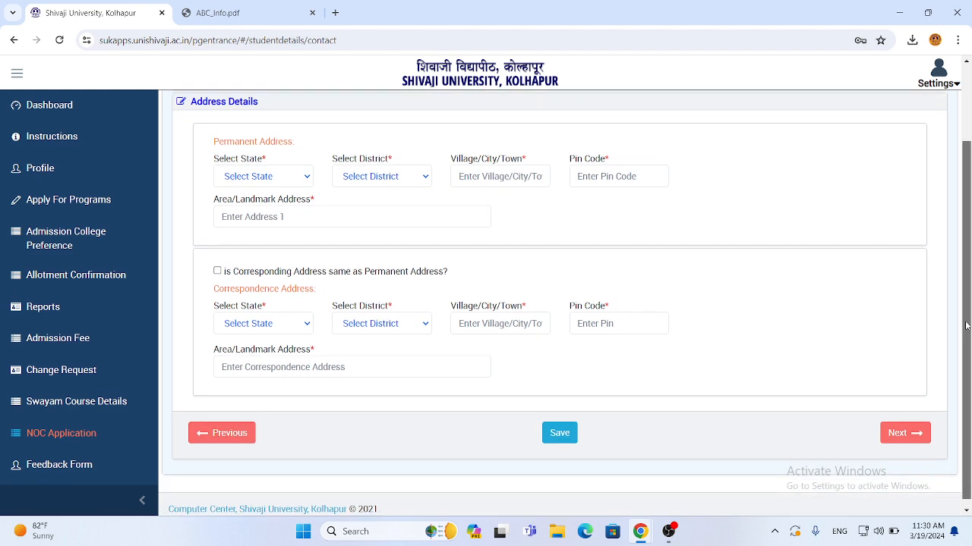
{"action": "left_click", "coordinate": [217, 271]}
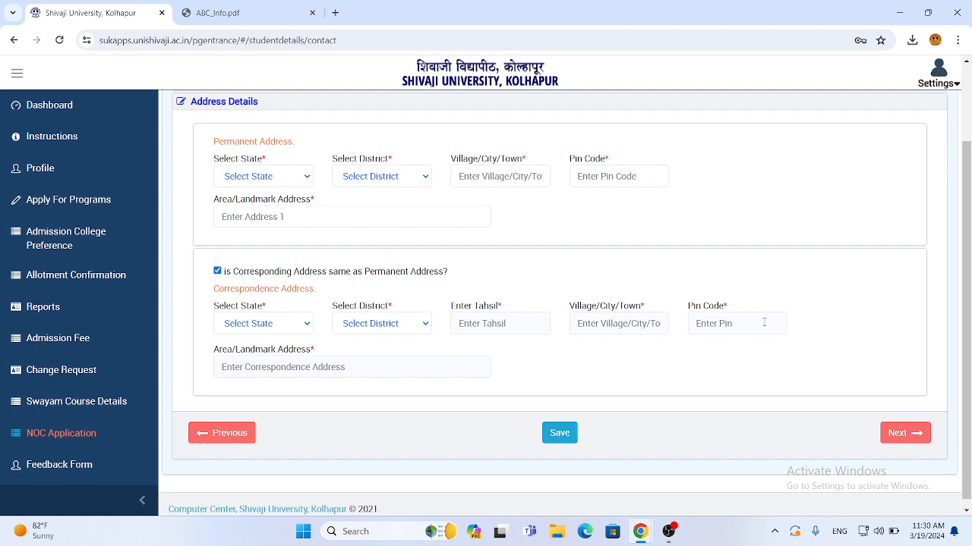
{"action": "scroll", "coordinate": [952, 293], "scroll_direction": "up", "scroll_amount": 2}
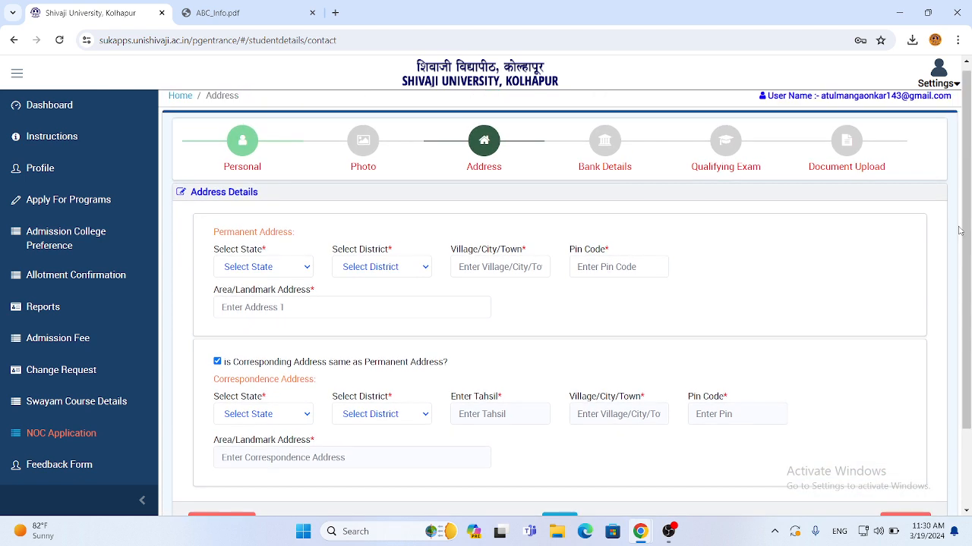
Step: Jump to the Bank Details step, leave it blank, then go to Qualifying Exam Details
{"action": "left_click", "coordinate": [607, 170]}
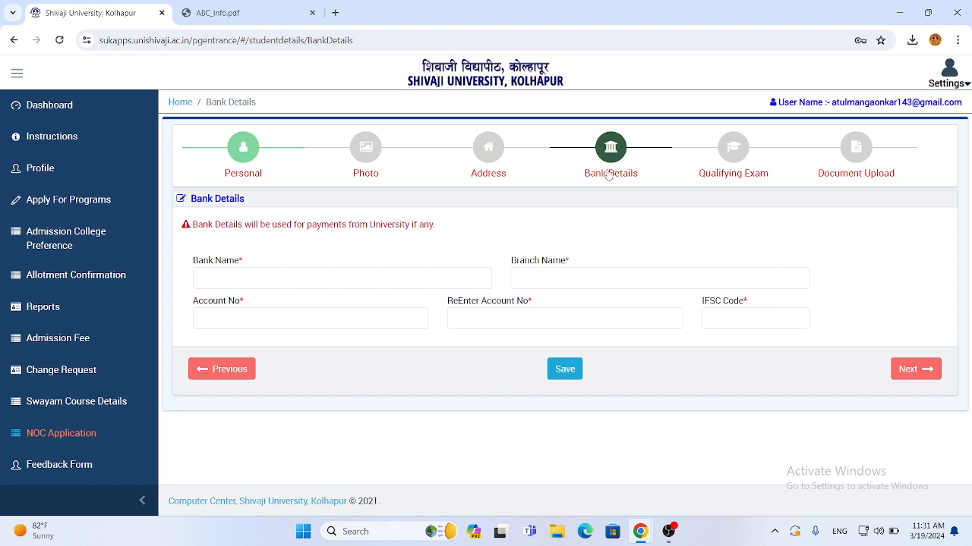
{"action": "left_click", "coordinate": [735, 179]}
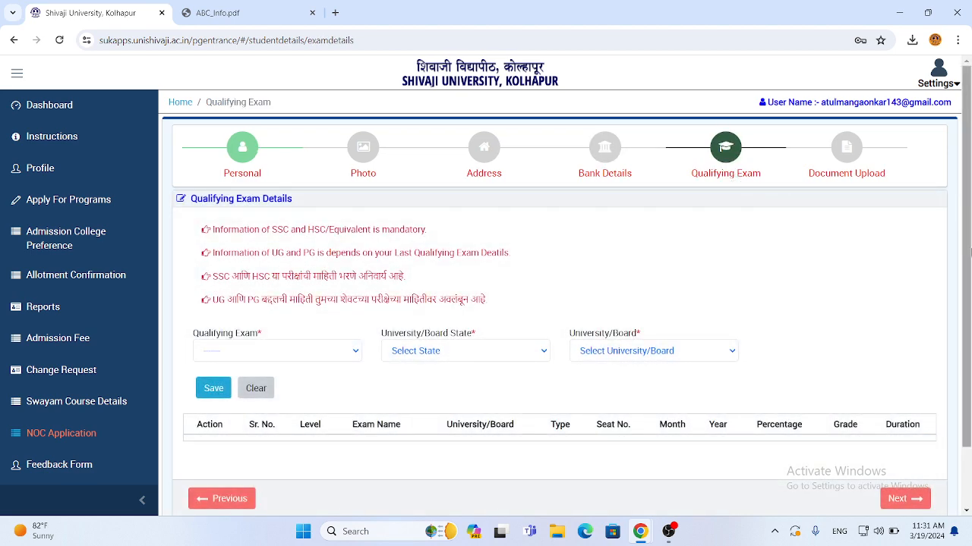
{"action": "scroll", "coordinate": [969, 253], "scroll_direction": "down", "scroll_amount": 2}
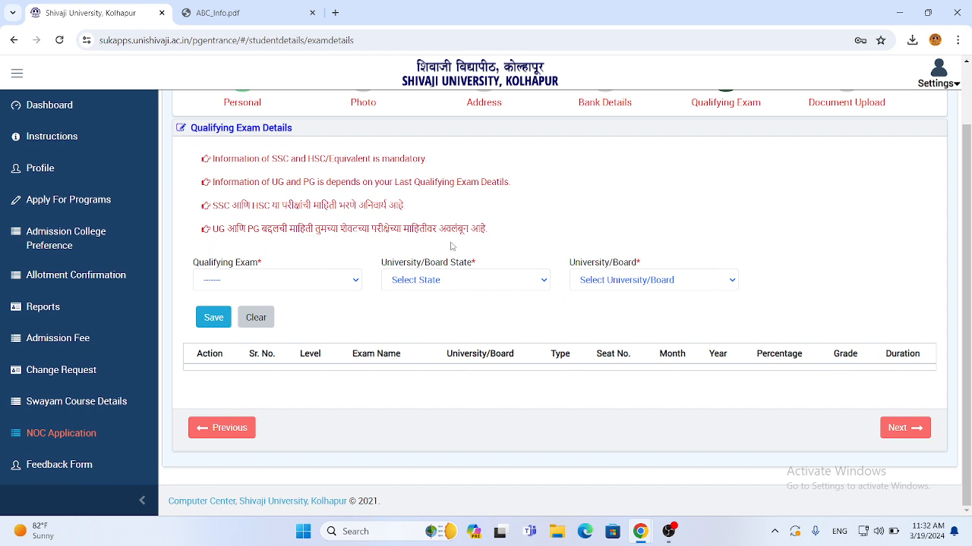
Step: Try SSC (10th) and HSC (12th) / Equivalent, then settle on Under Graduate as qualifying exam
{"action": "left_click", "coordinate": [356, 284]}
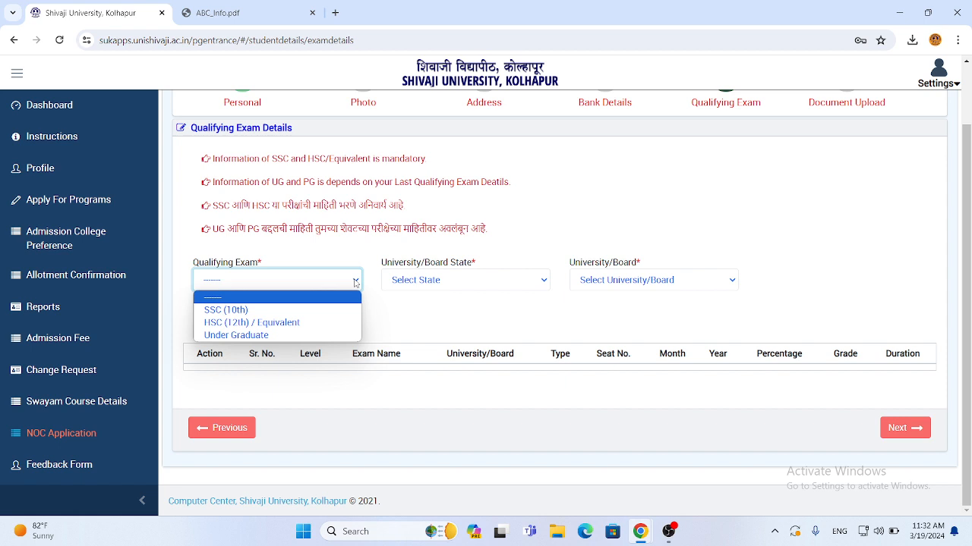
{"action": "left_click", "coordinate": [301, 310]}
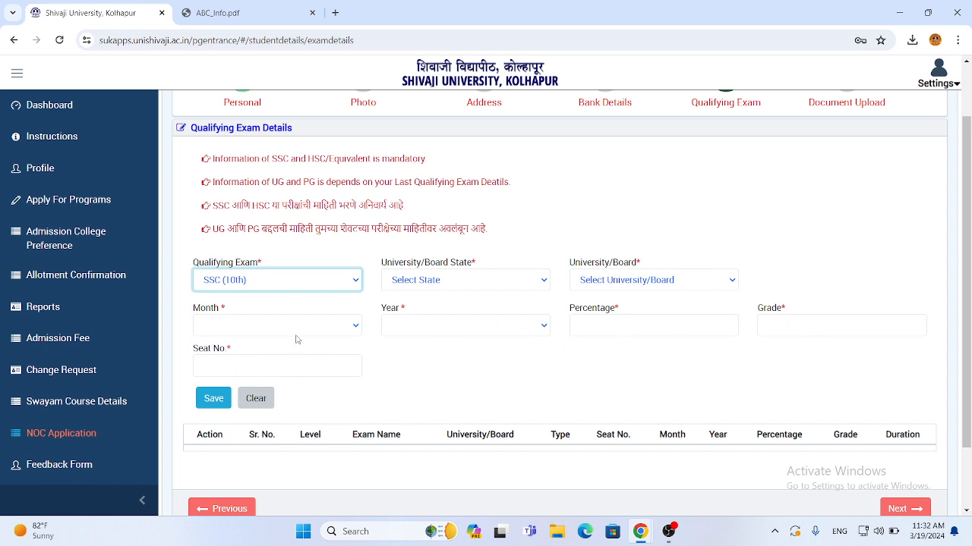
{"action": "left_click", "coordinate": [350, 285]}
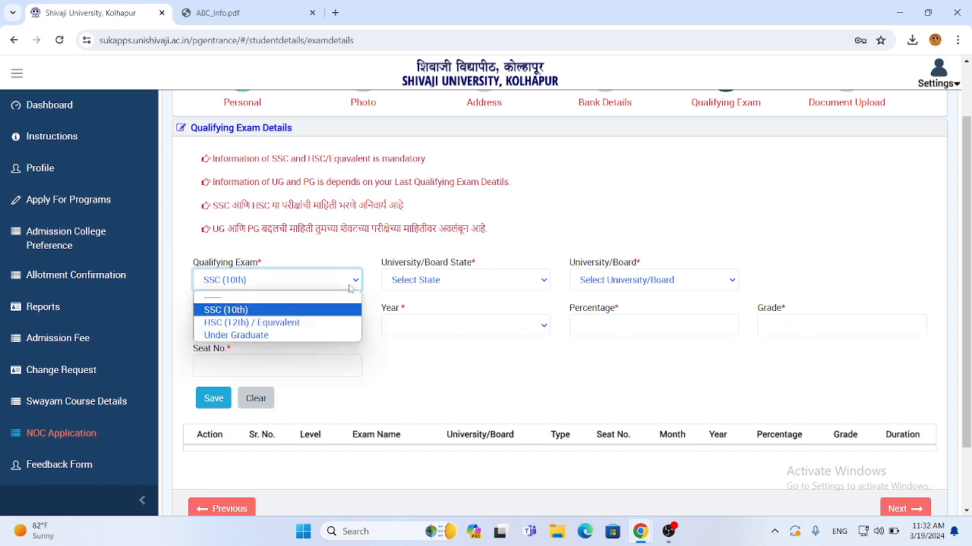
{"action": "left_click", "coordinate": [300, 328]}
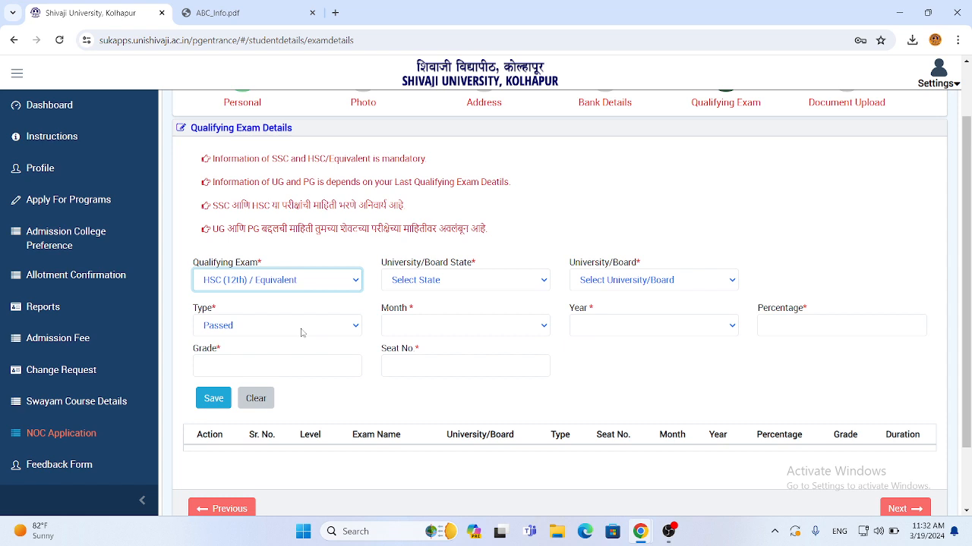
{"action": "left_click", "coordinate": [354, 283]}
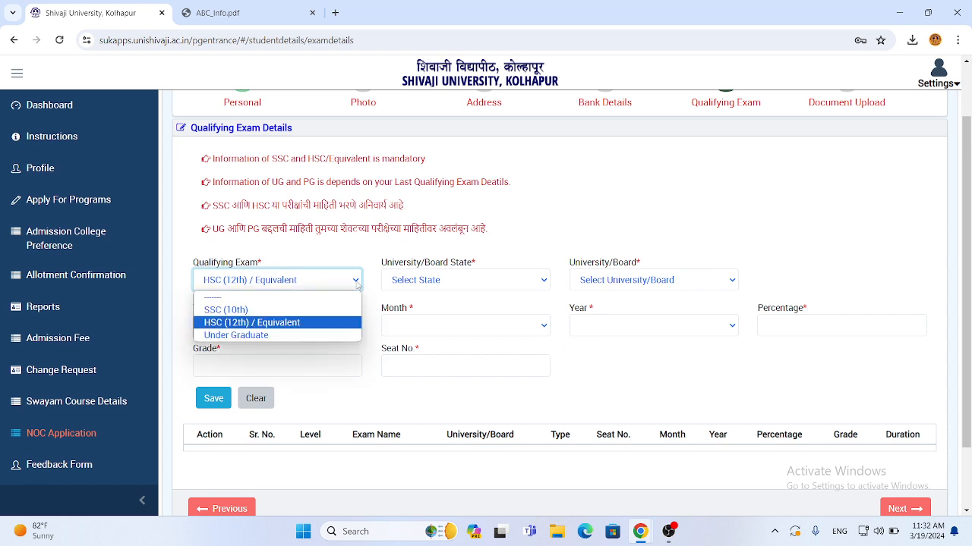
{"action": "left_click", "coordinate": [300, 335]}
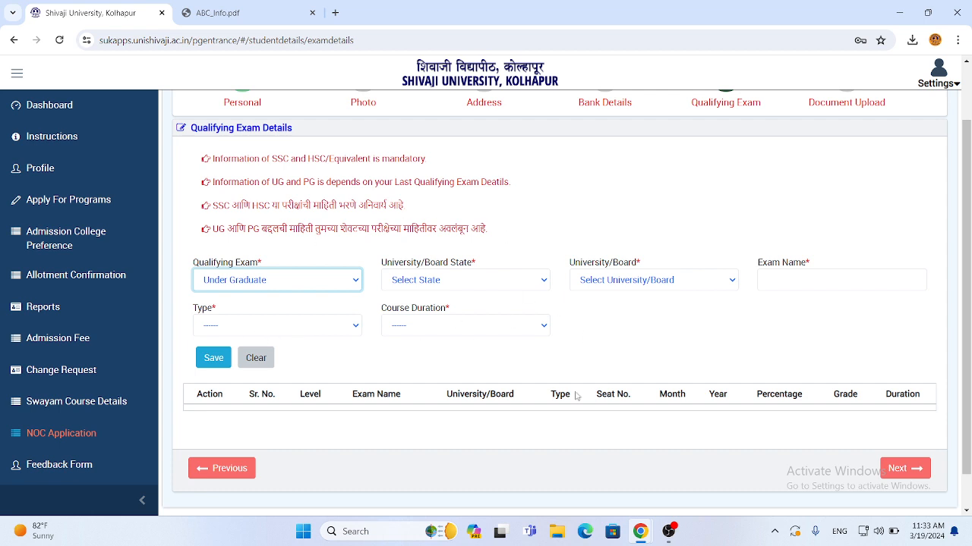
{"action": "left_click_drag", "start_coordinate": [965, 419], "coordinate": [962, 469]}
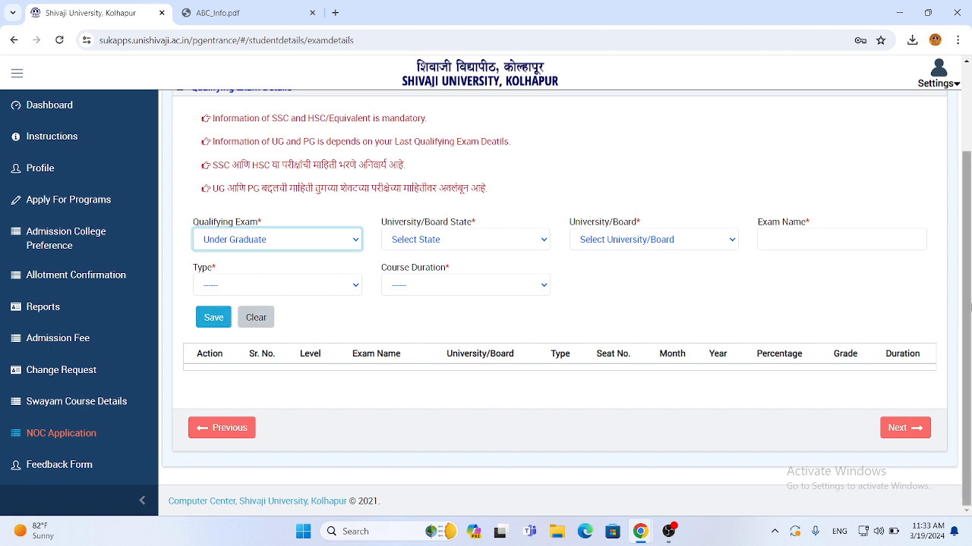
{"action": "scroll", "coordinate": [969, 220], "scroll_direction": "up", "scroll_amount": 2}
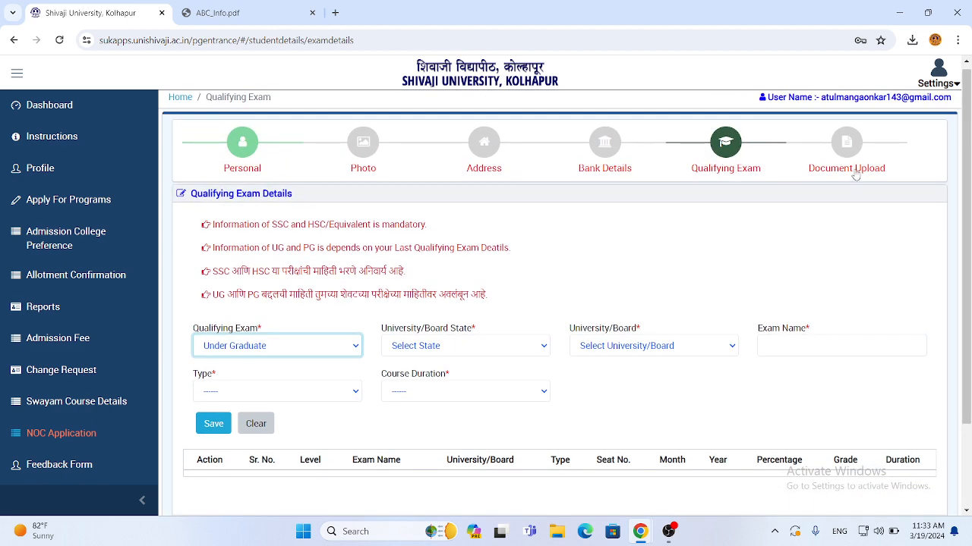
Step: Jump to the Document Upload step from the progress bar
{"action": "left_click", "coordinate": [854, 169]}
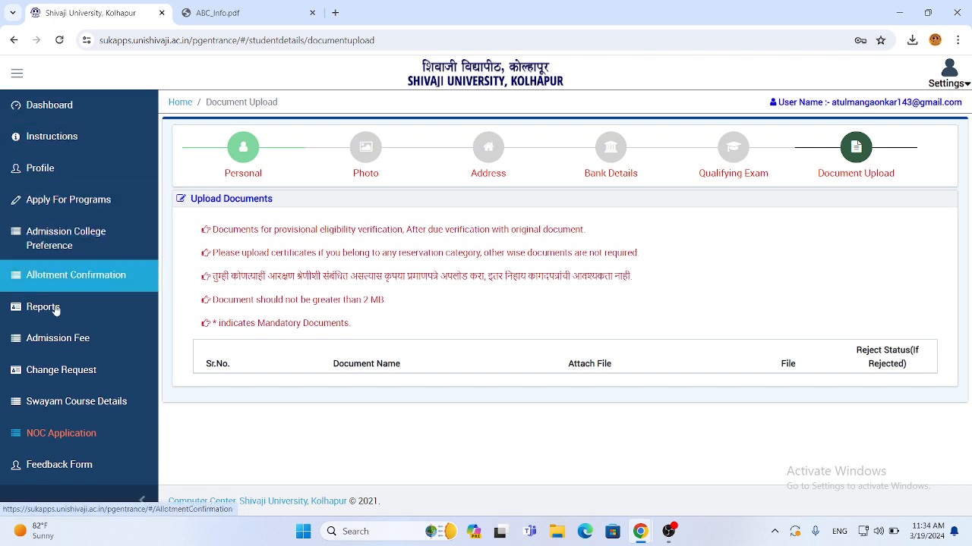
Step: Try Apply For Programs twice, dismissing the Photo & Sign warning each time
{"action": "left_click", "coordinate": [77, 201]}
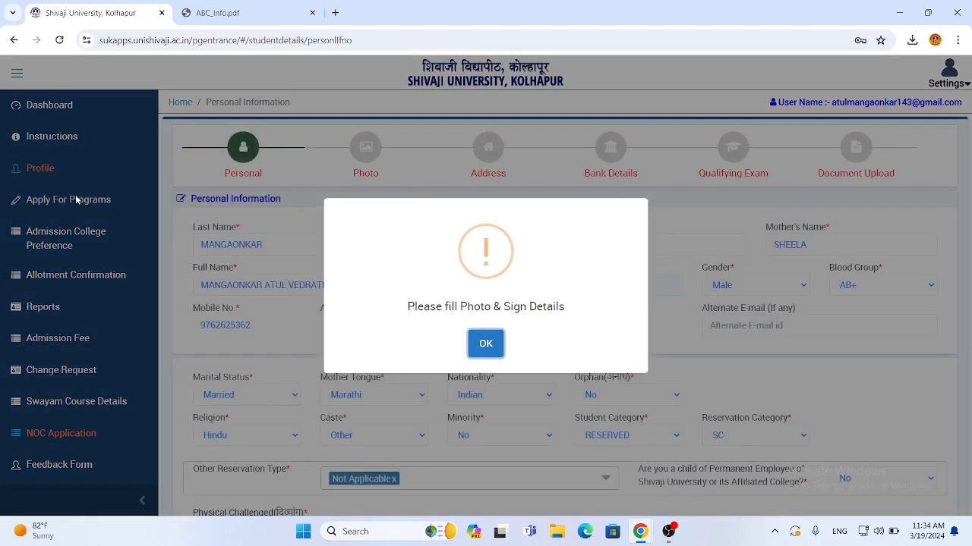
{"action": "left_click", "coordinate": [486, 345]}
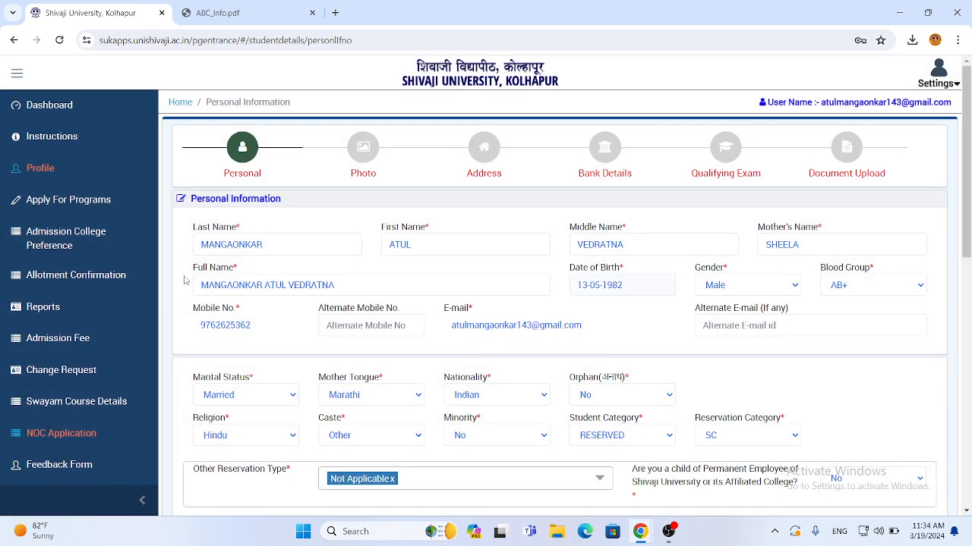
{"action": "left_click", "coordinate": [71, 202]}
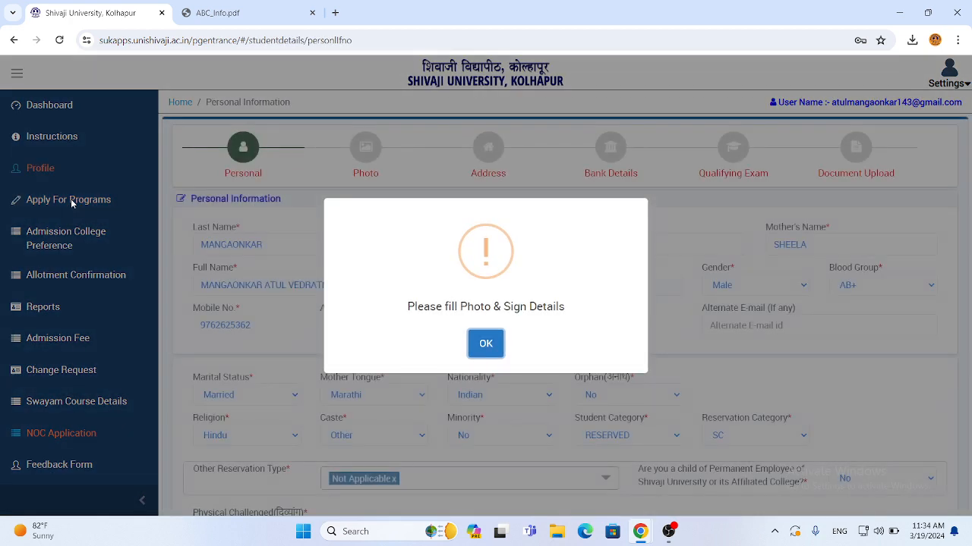
{"action": "left_click", "coordinate": [479, 347]}
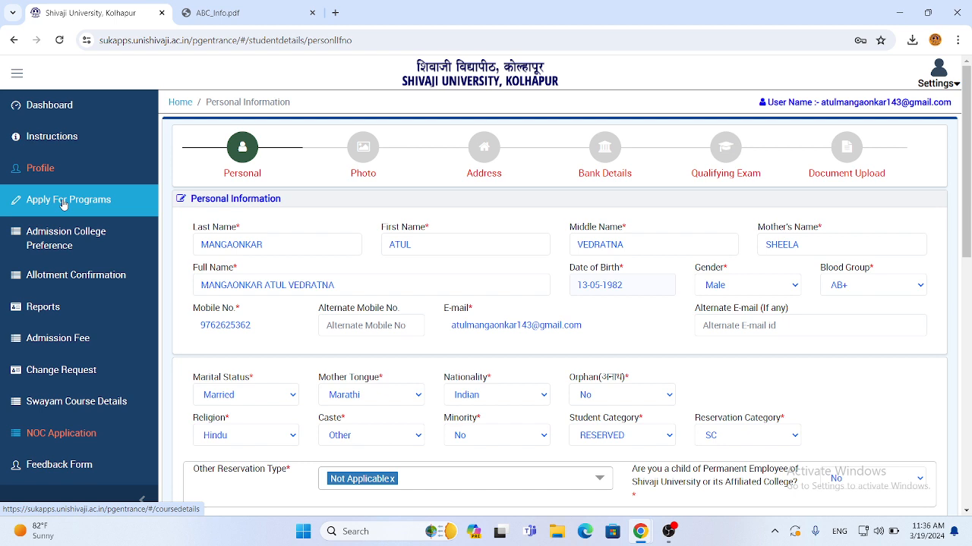
Step: View the Download Reports page, then return to the Dashboard
{"action": "left_click", "coordinate": [44, 307]}
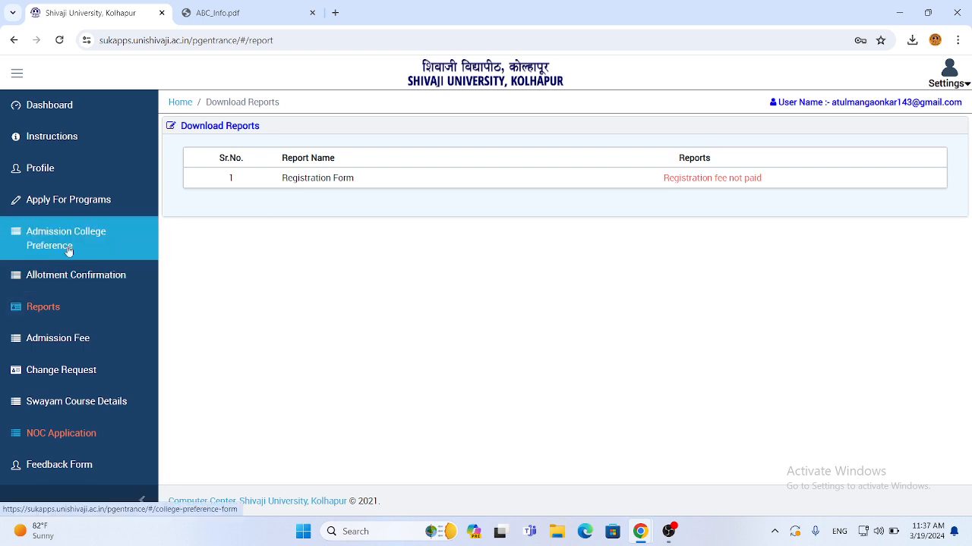
{"action": "left_click", "coordinate": [60, 113]}
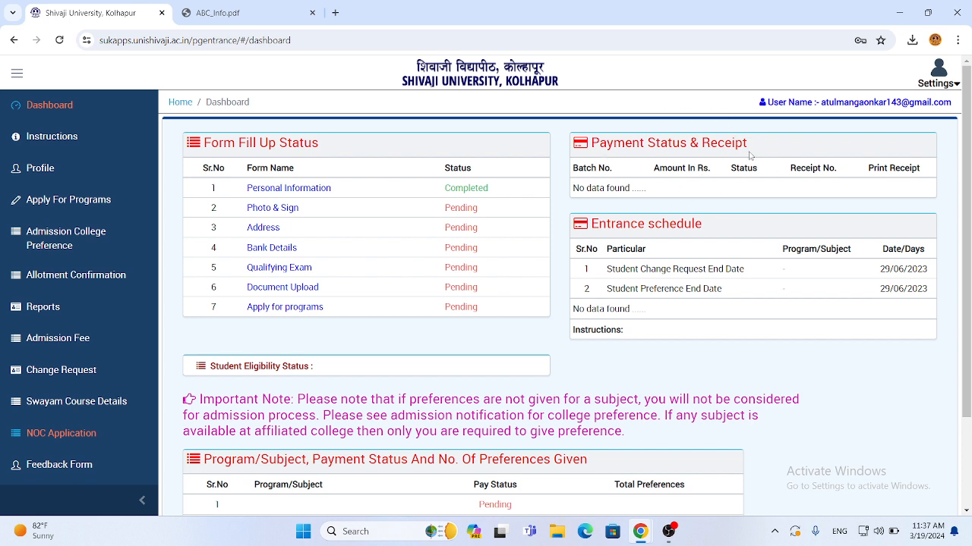
{"action": "left_click_drag", "start_coordinate": [573, 188], "coordinate": [685, 191]}
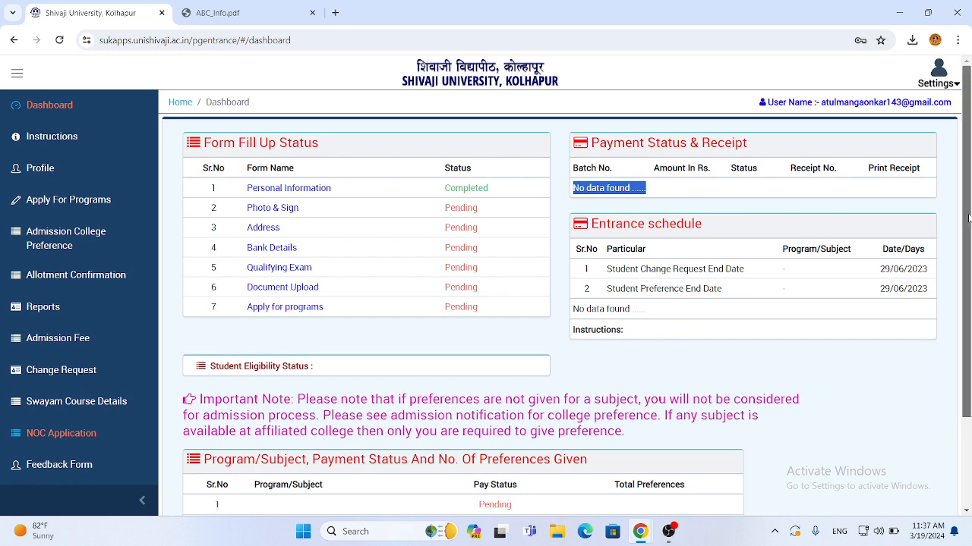
{"action": "left_click_drag", "start_coordinate": [969, 219], "coordinate": [969, 318]}
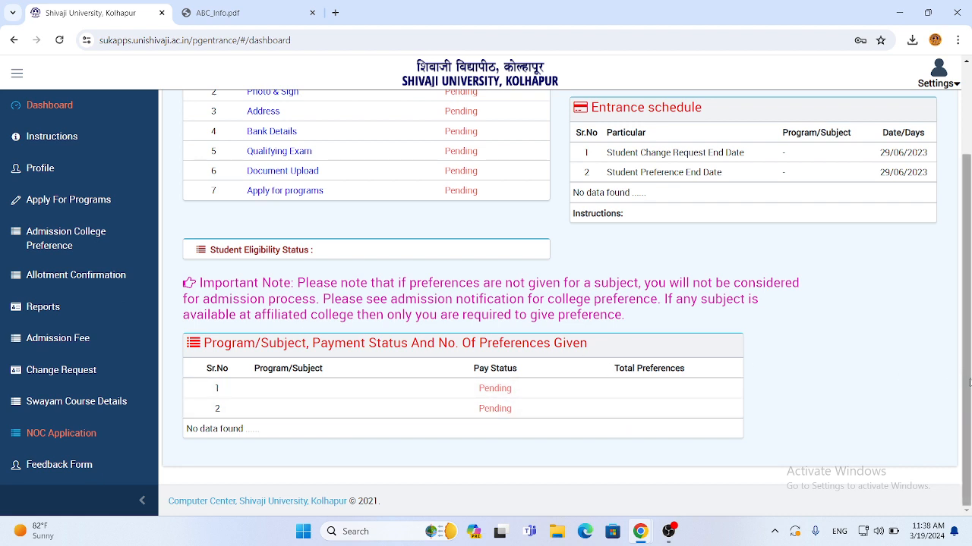
{"action": "left_click_drag", "start_coordinate": [968, 383], "coordinate": [956, 275]}
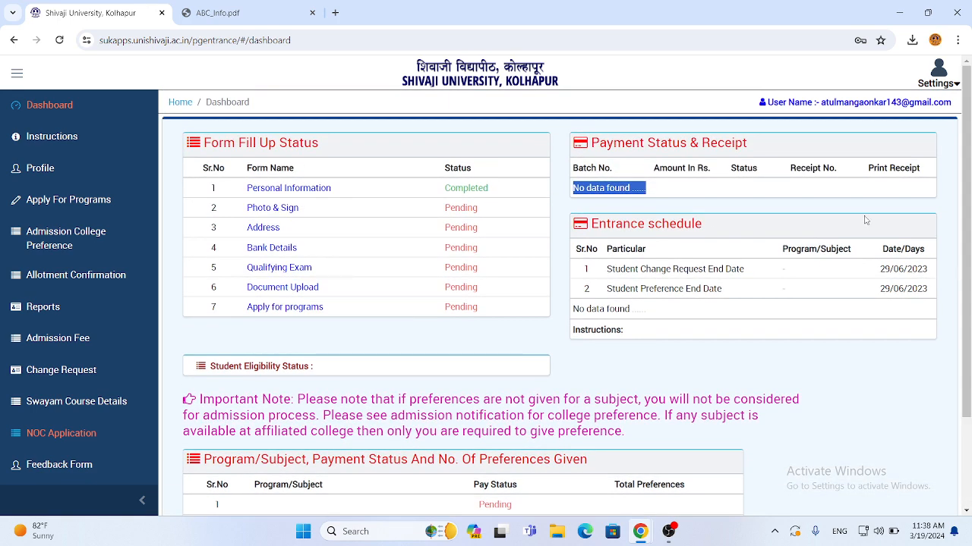
{"action": "left_click", "coordinate": [51, 168]}
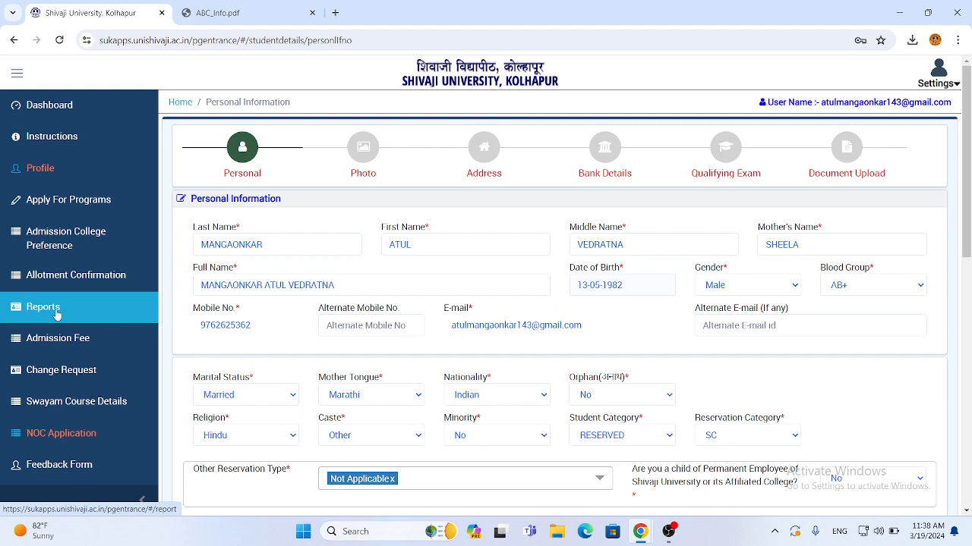
{"action": "left_click", "coordinate": [61, 108]}
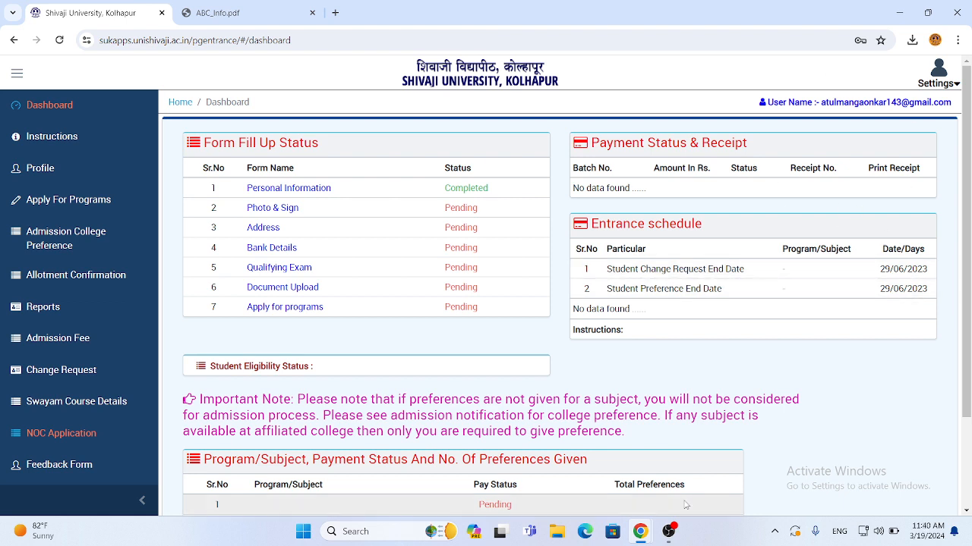
{"action": "left_click", "coordinate": [673, 539]}
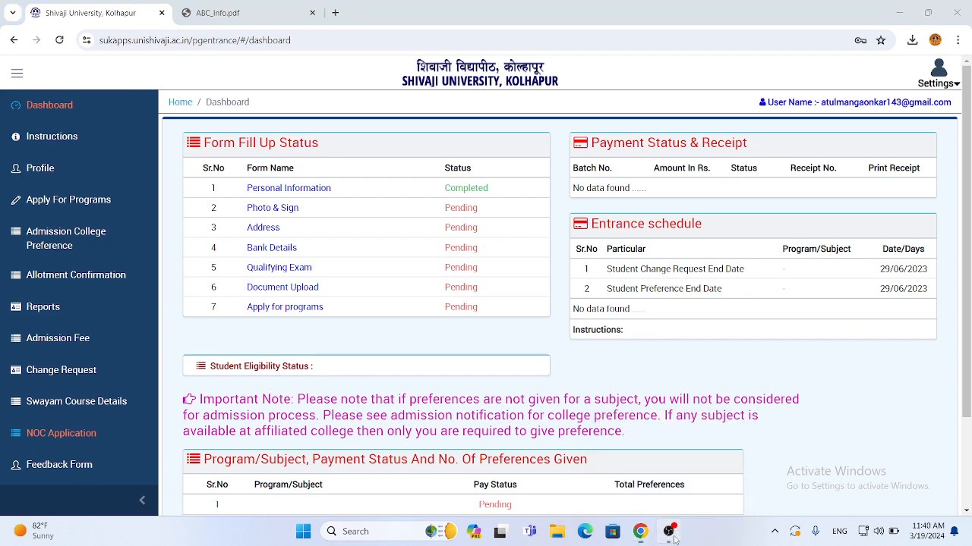